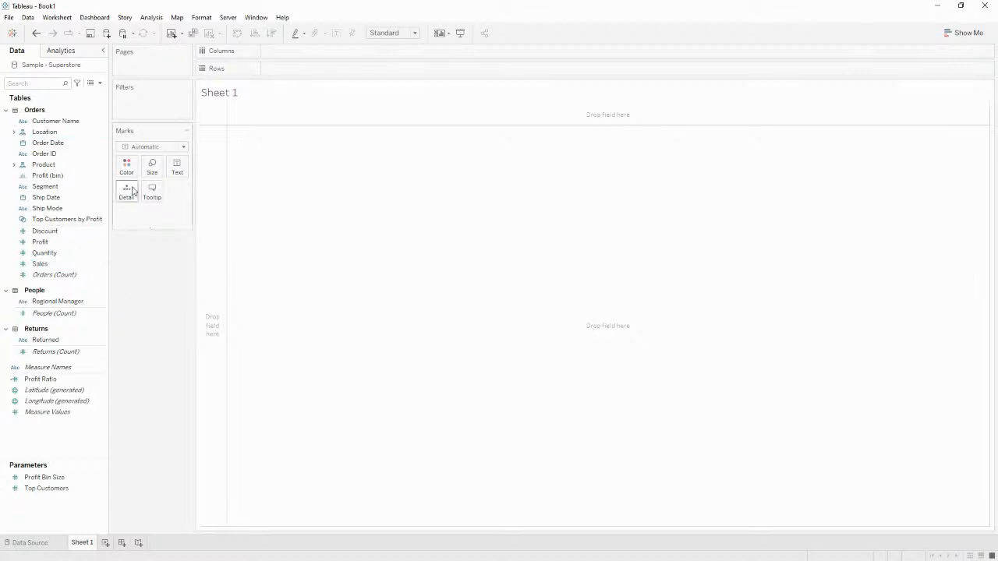
Place Order Date on Columns as the discrete QUARTER(Order Date) date part
{"action": "left_click", "coordinate": [81, 122]}
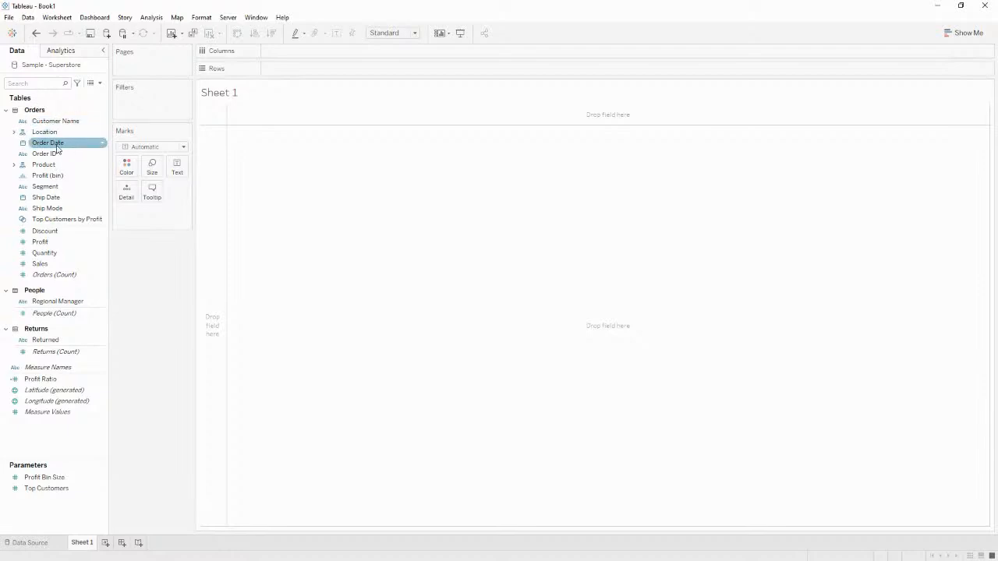
{"action": "left_click_drag", "start_coordinate": [51, 148], "coordinate": [336, 56]}
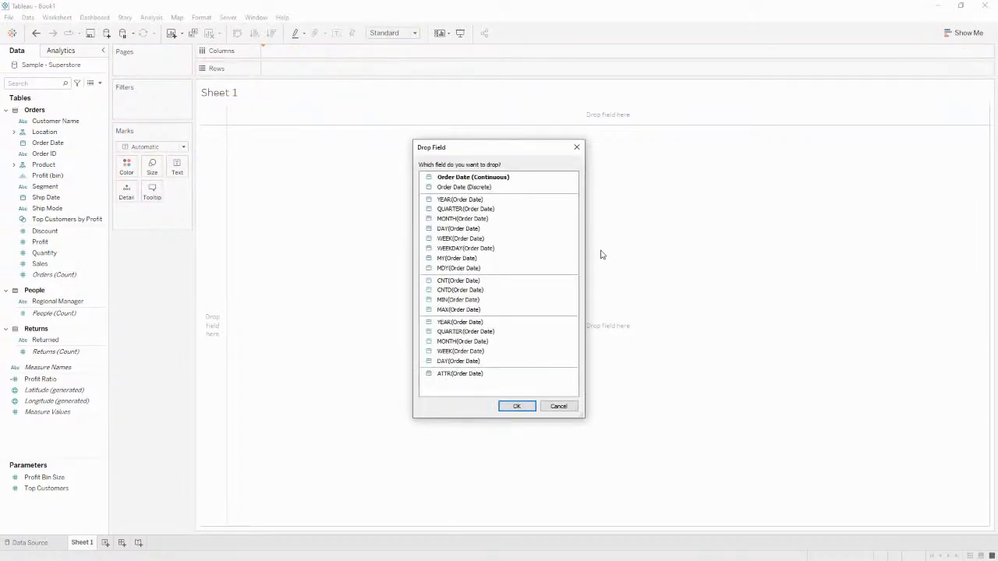
{"action": "left_click", "coordinate": [477, 211]}
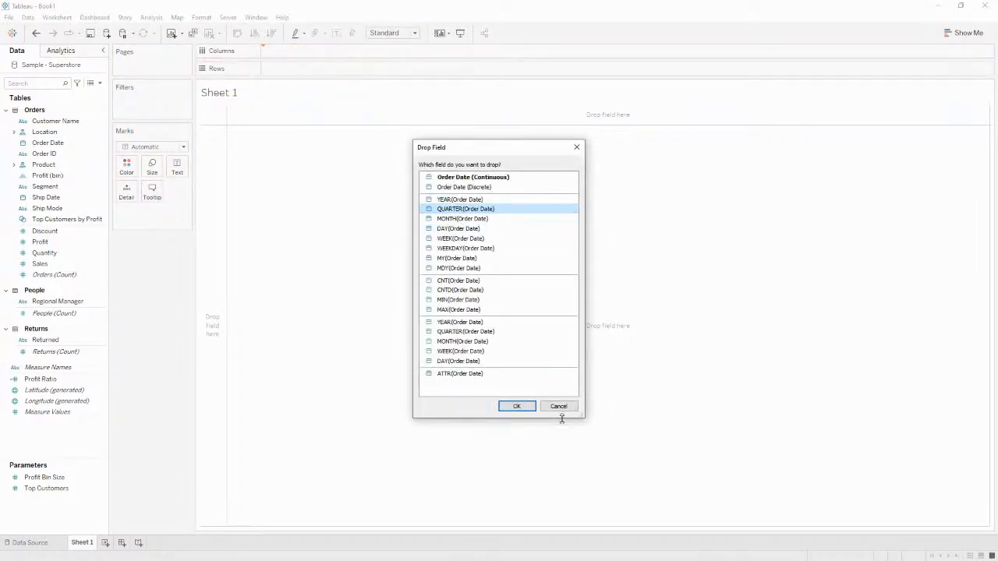
{"action": "left_click", "coordinate": [528, 408]}
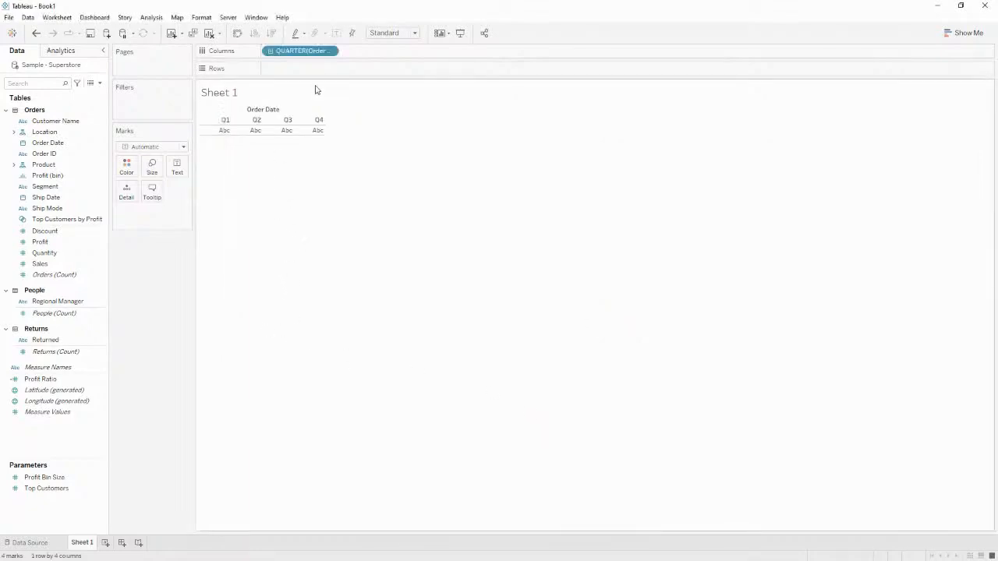
Switch the Order Date pill on Columns to the quarter level that includes the year, and make it discrete
{"action": "right_click", "coordinate": [293, 52]}
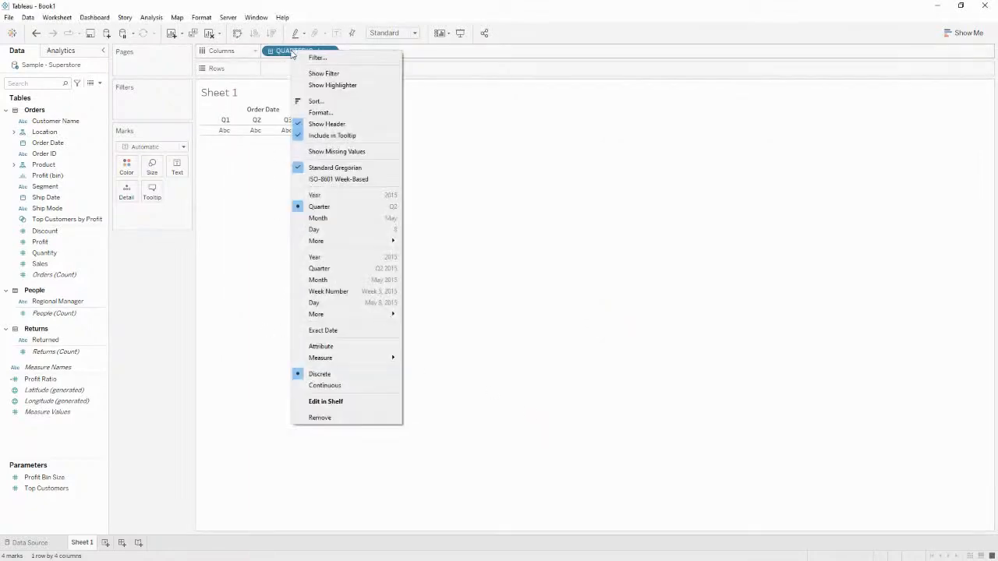
{"action": "left_click", "coordinate": [354, 273]}
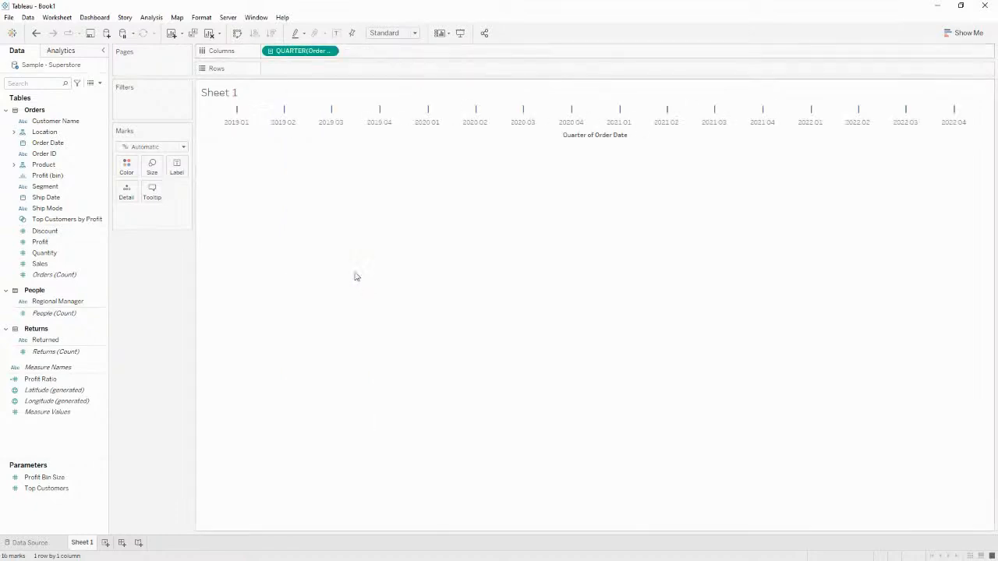
{"action": "right_click", "coordinate": [295, 53]}
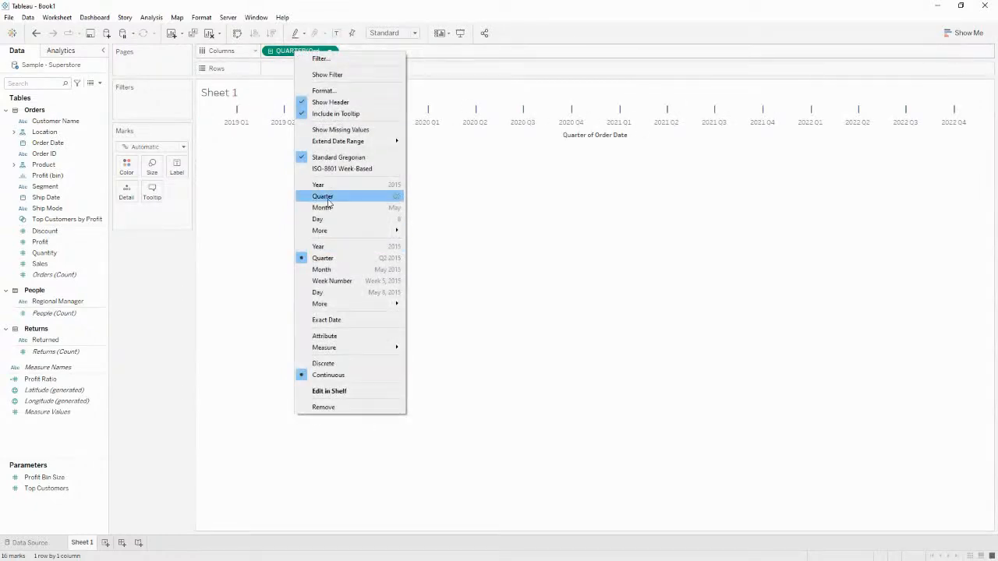
{"action": "left_click", "coordinate": [326, 363]}
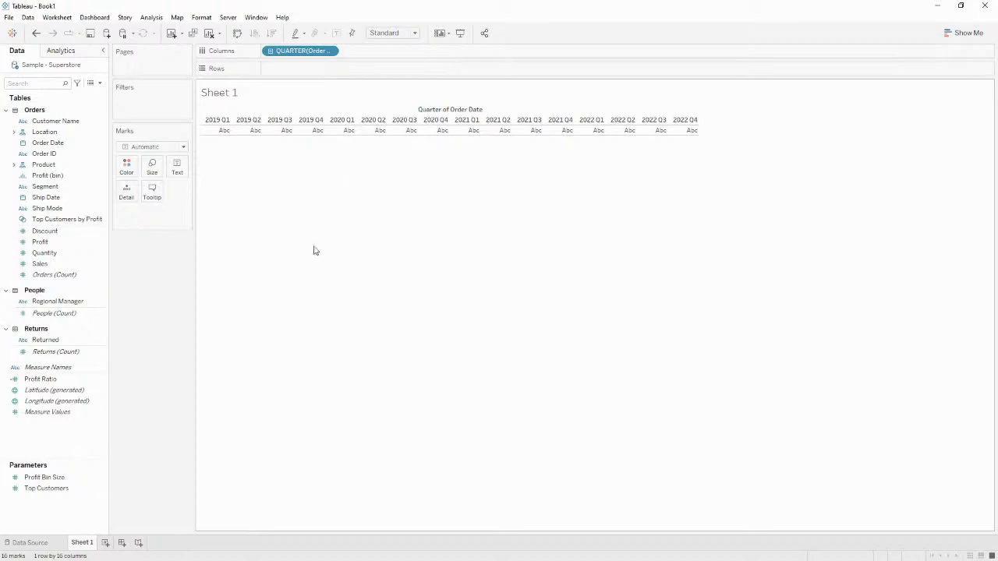
Create a calculated field from Order Date named First Order Date per Customer with the formula {fixed [Customer Name]: min([Order Date])}
{"action": "left_click", "coordinate": [51, 143]}
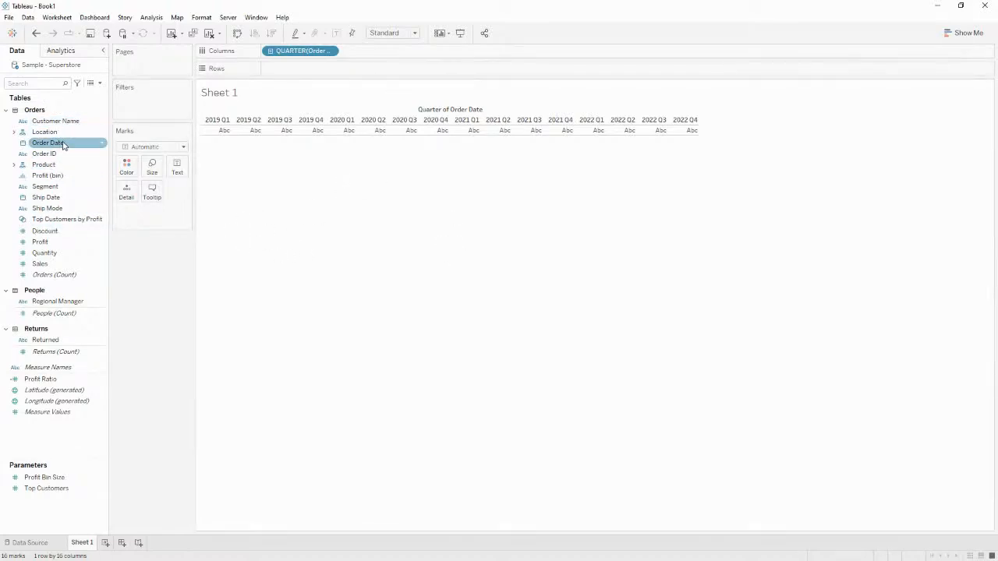
{"action": "right_click", "coordinate": [64, 145]}
{"action": "mouse_move", "coordinate": [140, 215]}
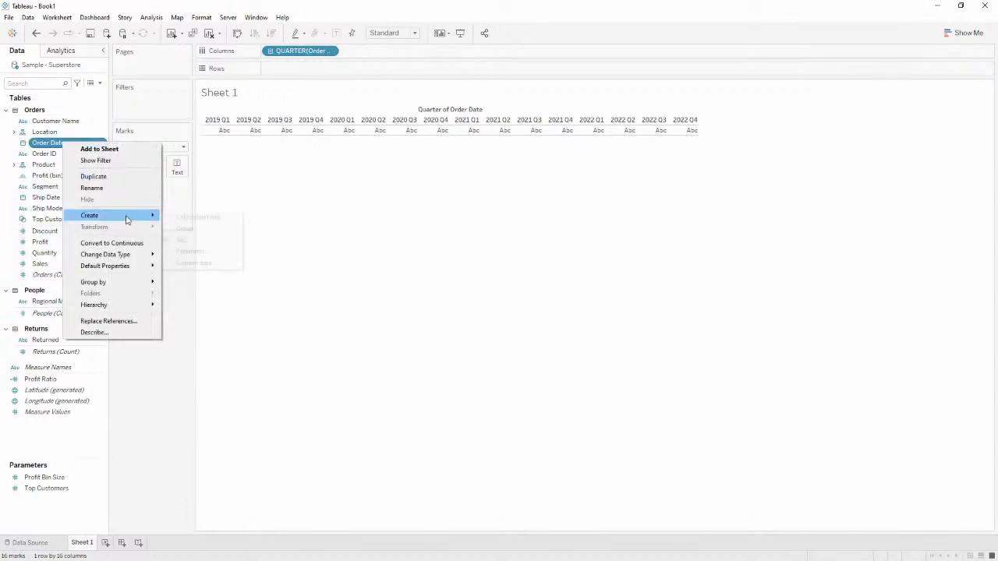
{"action": "left_click", "coordinate": [187, 220]}
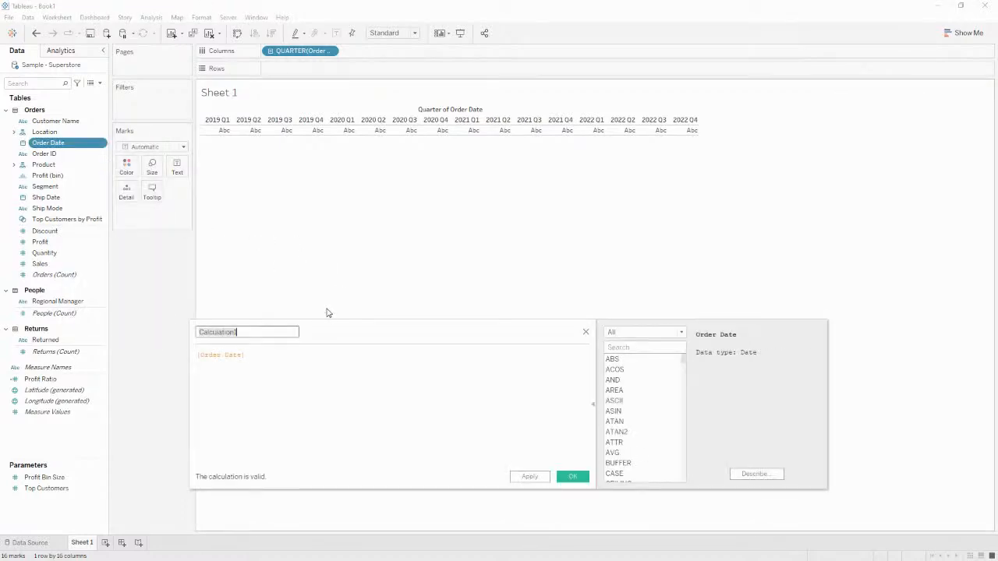
{"action": "type", "text": "First Order Date per Customer"}
{"action": "key", "text": "Tab"}
{"action": "key", "text": "Home"}
{"action": "type", "text": "Fixed "}
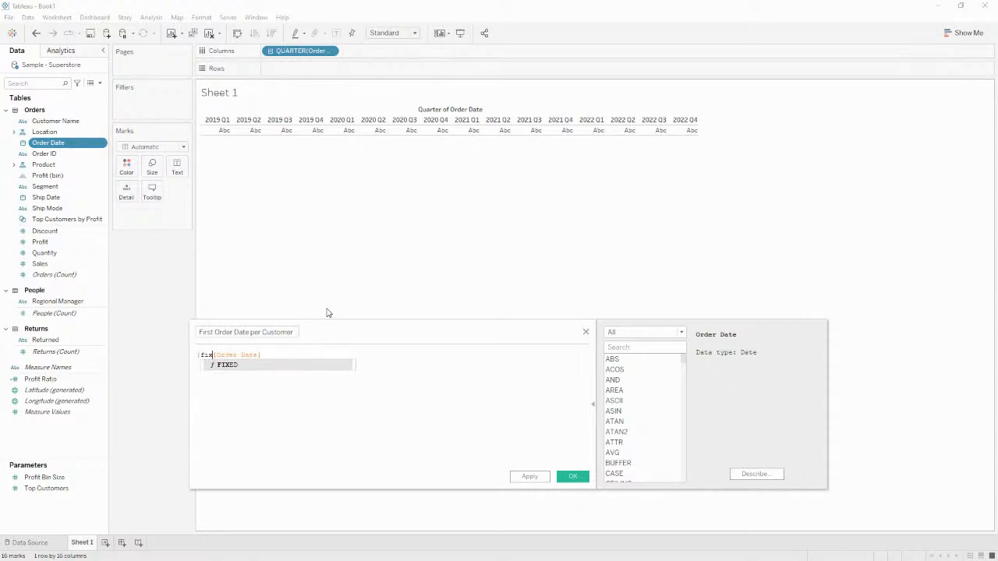
{"action": "type", "text": "[Customer Name]"}
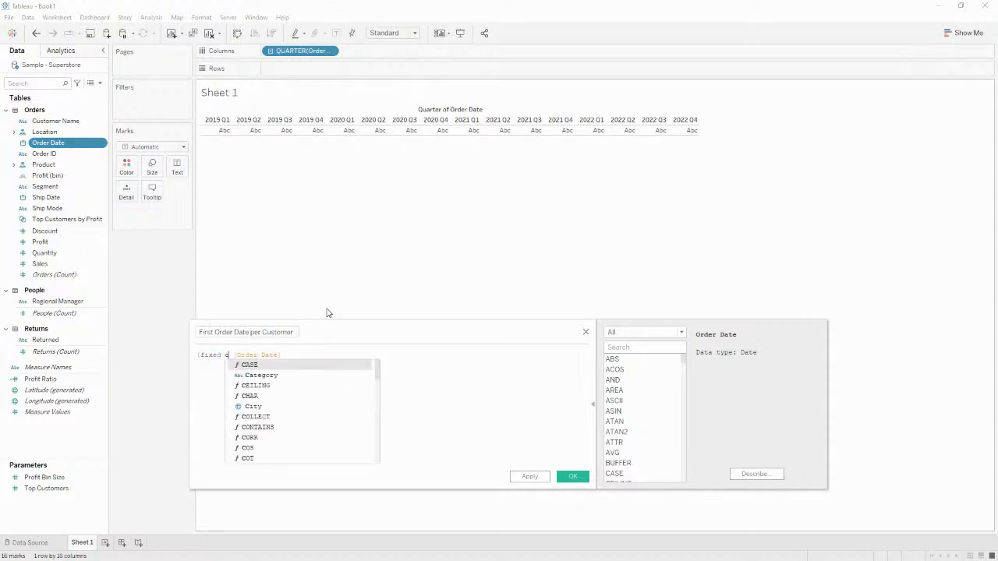
{"action": "type", "text": ": min("}
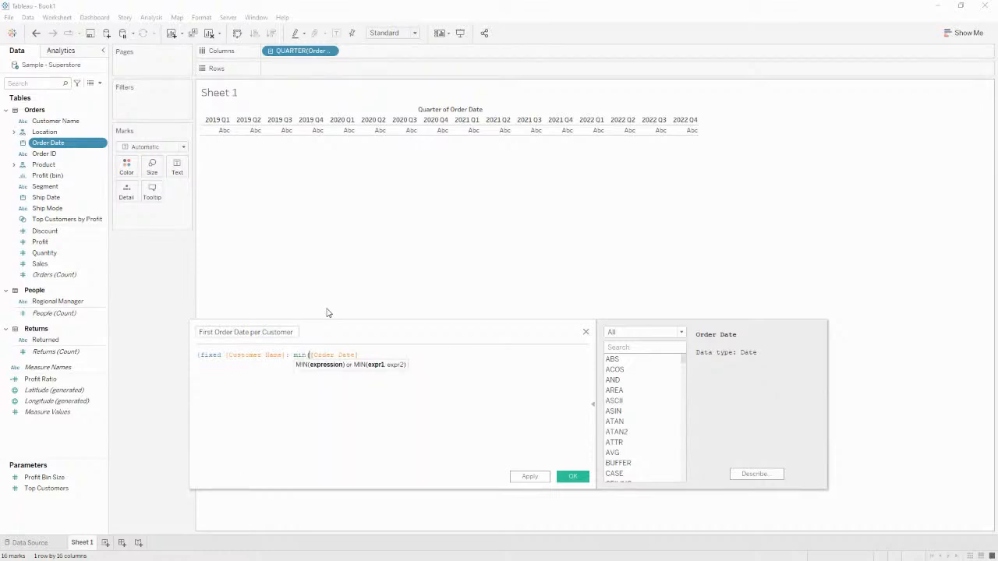
{"action": "type", "text": ")"}
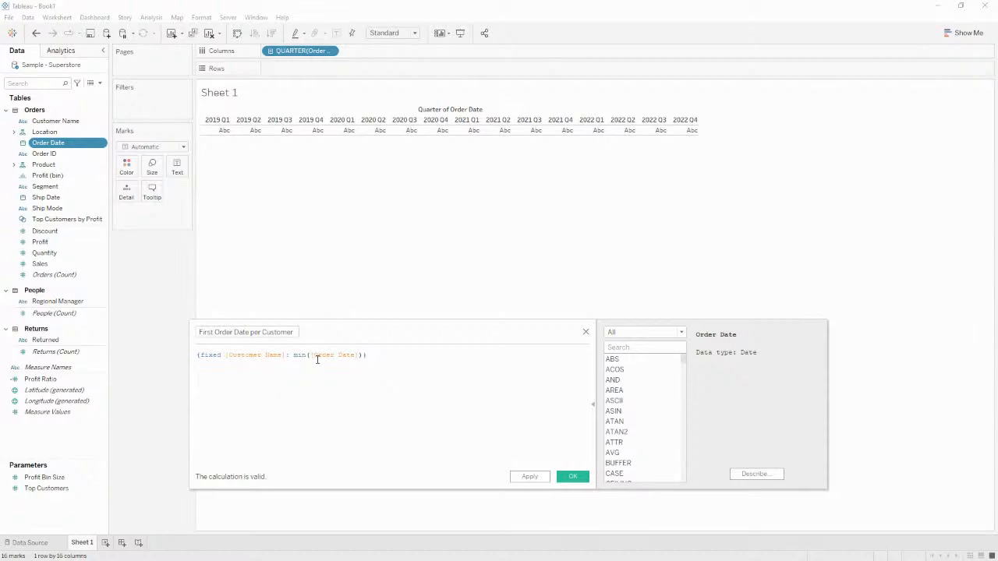
{"action": "left_click", "coordinate": [573, 478]}
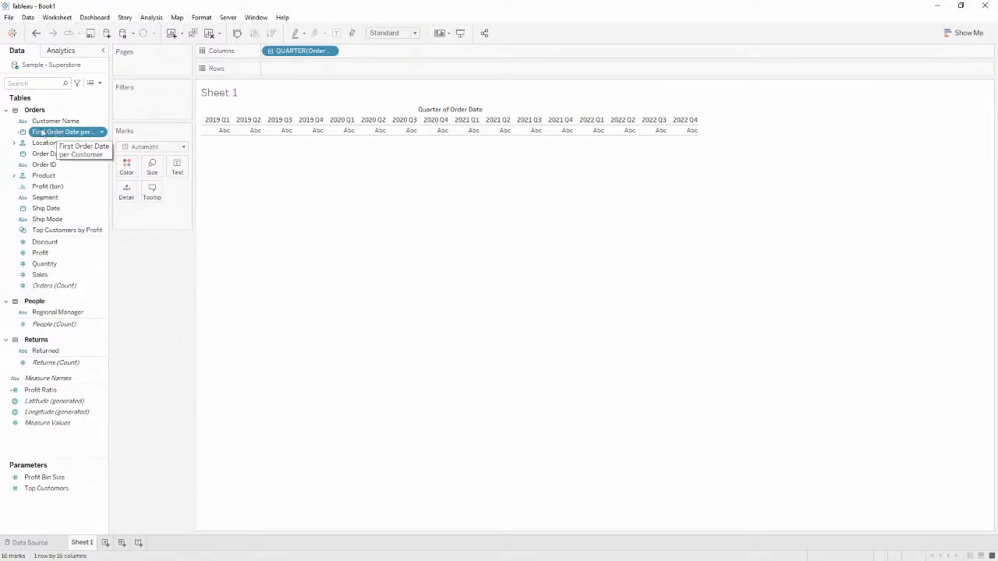
Place First Order Date per Customer on Rows at the year-and-quarter level and make it discrete
{"action": "left_click_drag", "start_coordinate": [61, 134], "coordinate": [315, 67]}
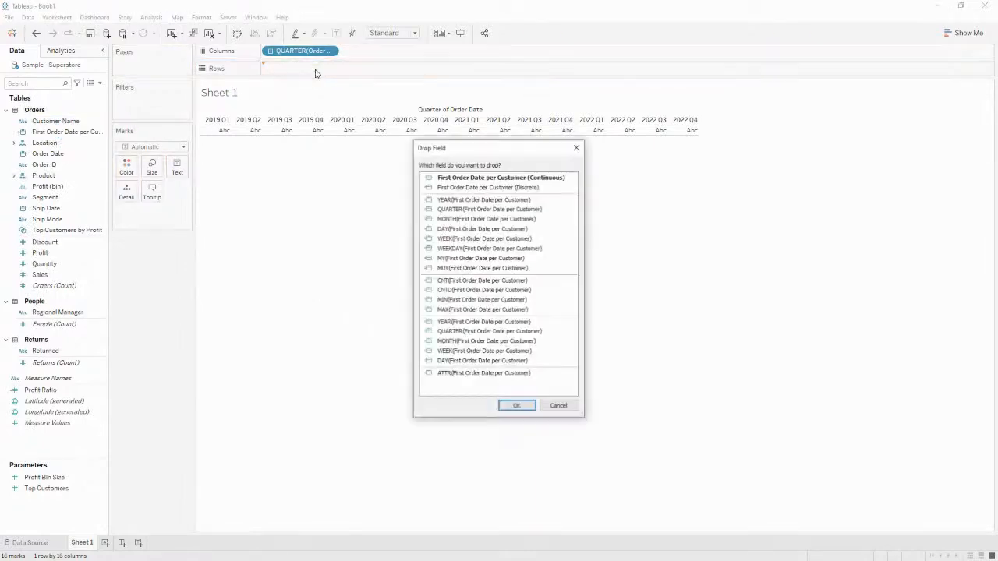
{"action": "left_click", "coordinate": [490, 332]}
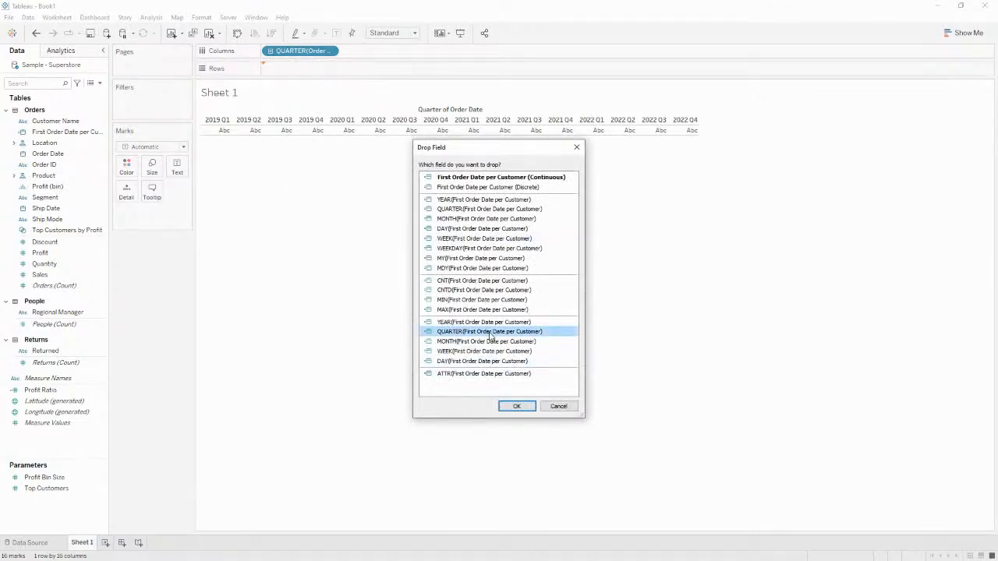
{"action": "left_click", "coordinate": [517, 406]}
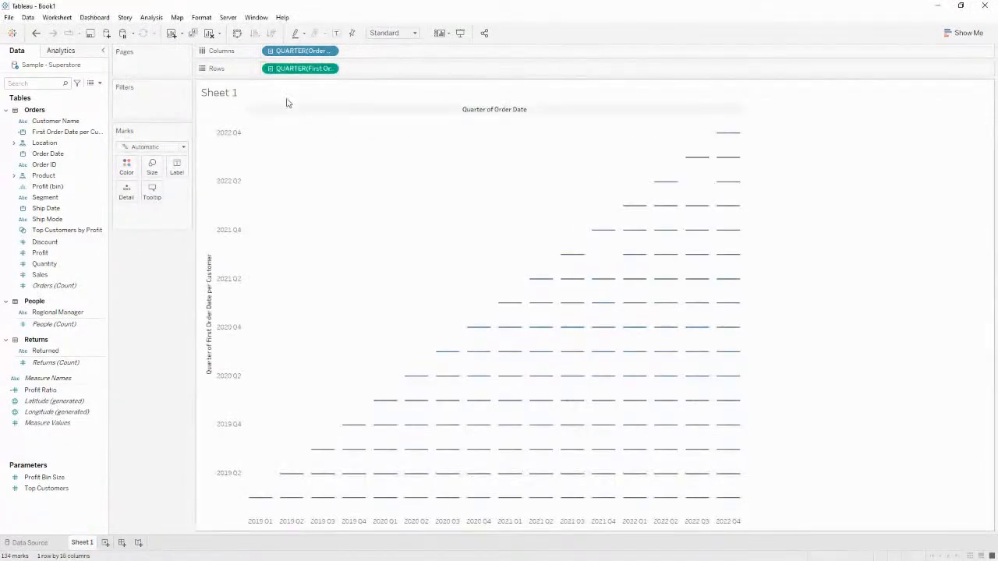
{"action": "right_click", "coordinate": [294, 70]}
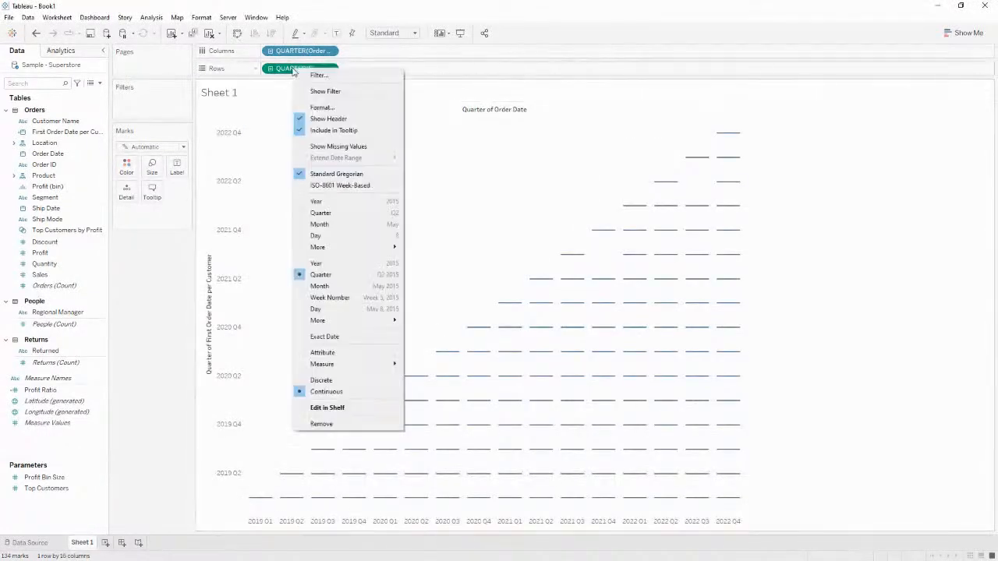
{"action": "left_click", "coordinate": [321, 380]}
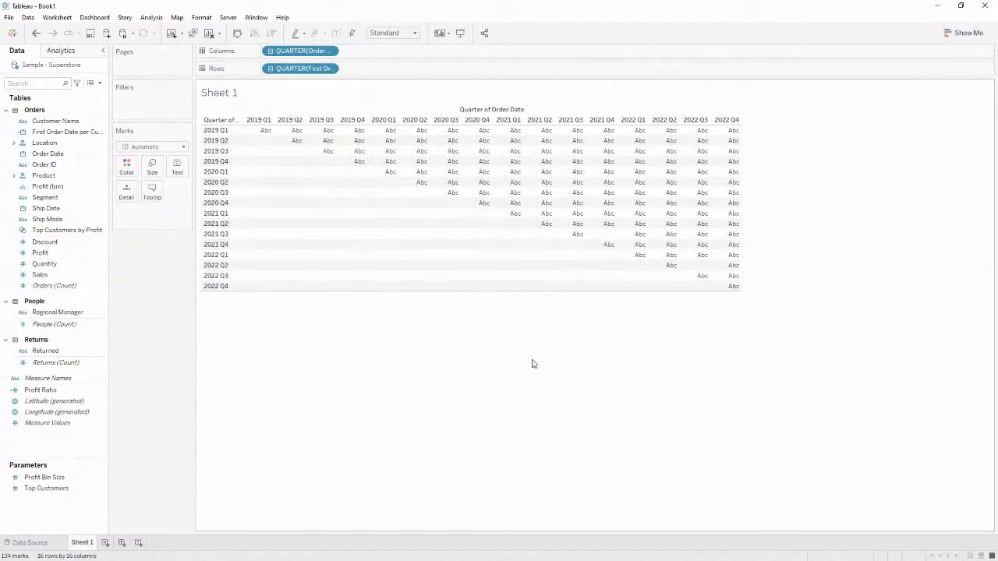
Fill the table cells with the distinct count of Customer Name, CNTD(Customer Name)
{"action": "left_click", "coordinate": [56, 122]}
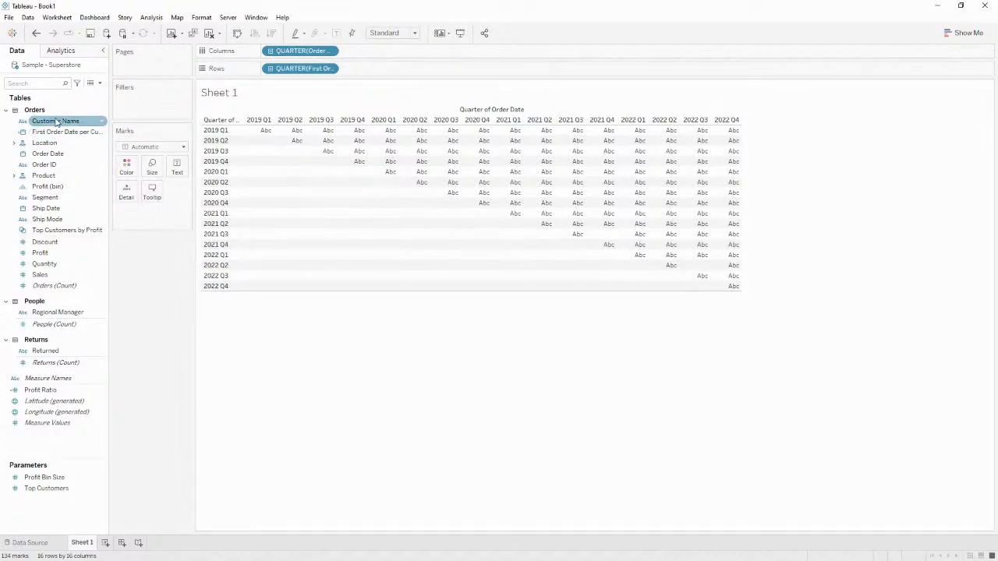
{"action": "left_click_drag", "start_coordinate": [56, 122], "coordinate": [435, 196]}
{"action": "left_click", "coordinate": [489, 296]}
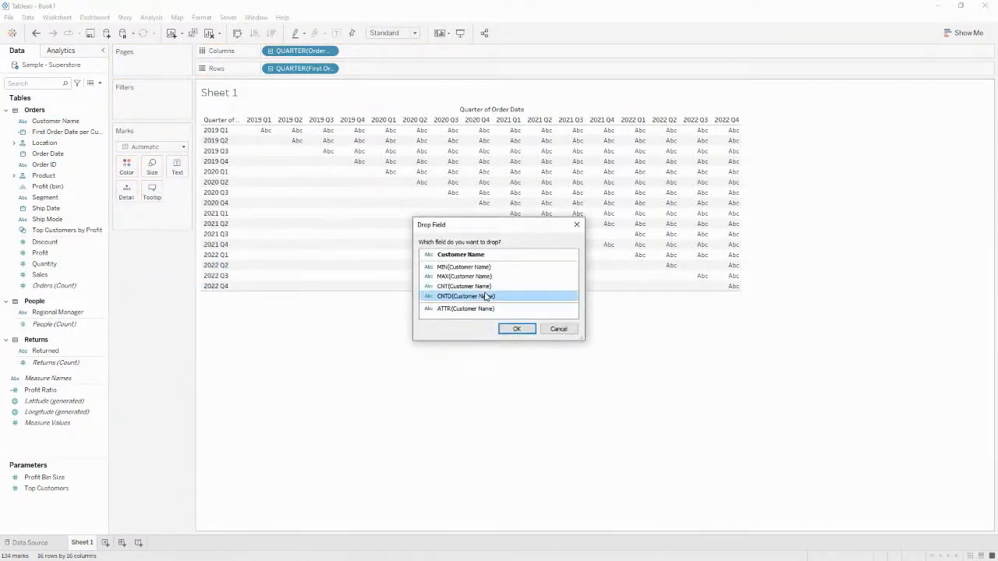
{"action": "left_click", "coordinate": [519, 330]}
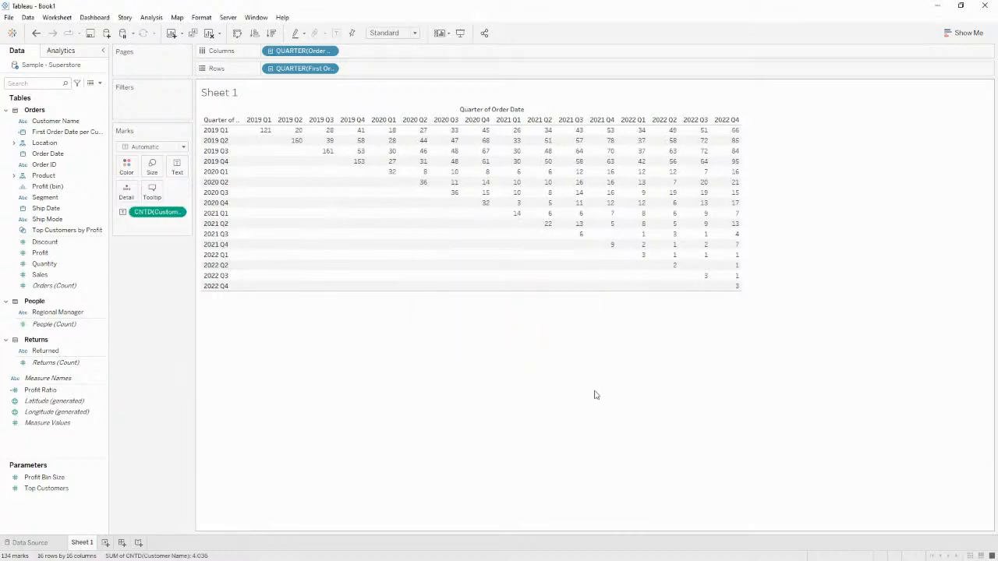
Color the table by a copy of CNTD(Customer Name) and set the mark type to Square
{"action": "mouse_move", "coordinate": [728, 231]}
{"action": "left_click_drag", "start_coordinate": [162, 212], "coordinate": [122, 167]}
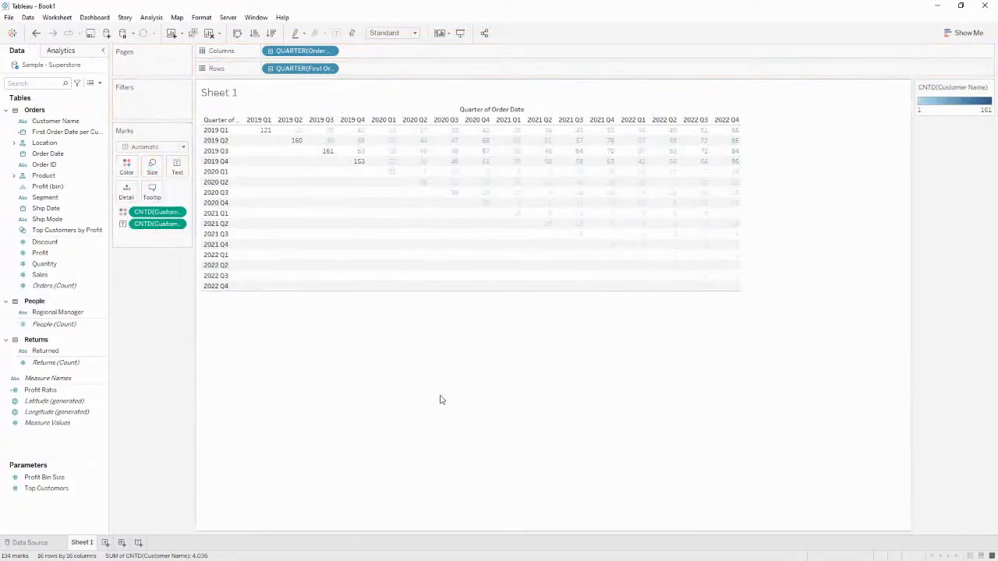
{"action": "left_click", "coordinate": [174, 148]}
{"action": "left_click", "coordinate": [156, 206]}
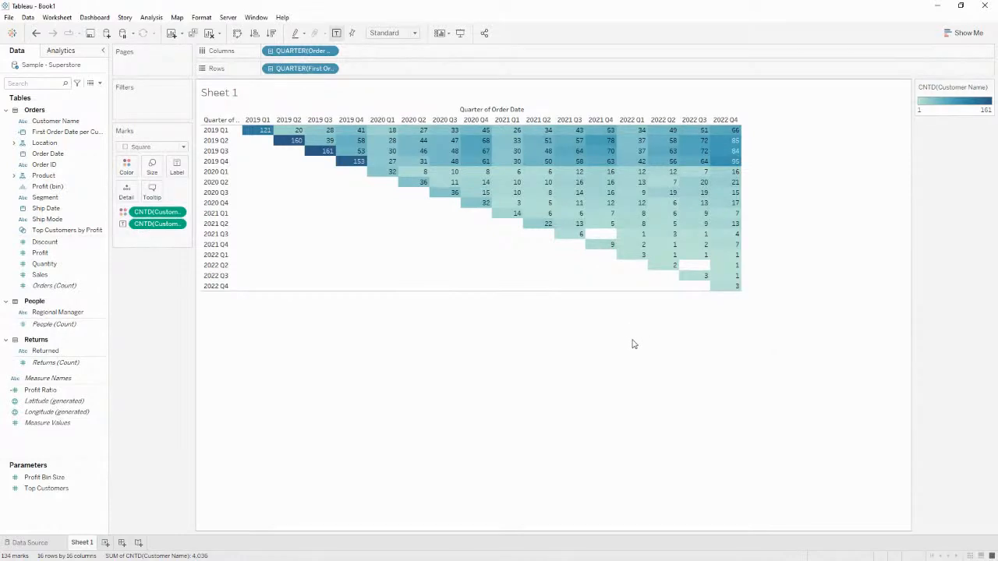
{"action": "mouse_move", "coordinate": [266, 136]}
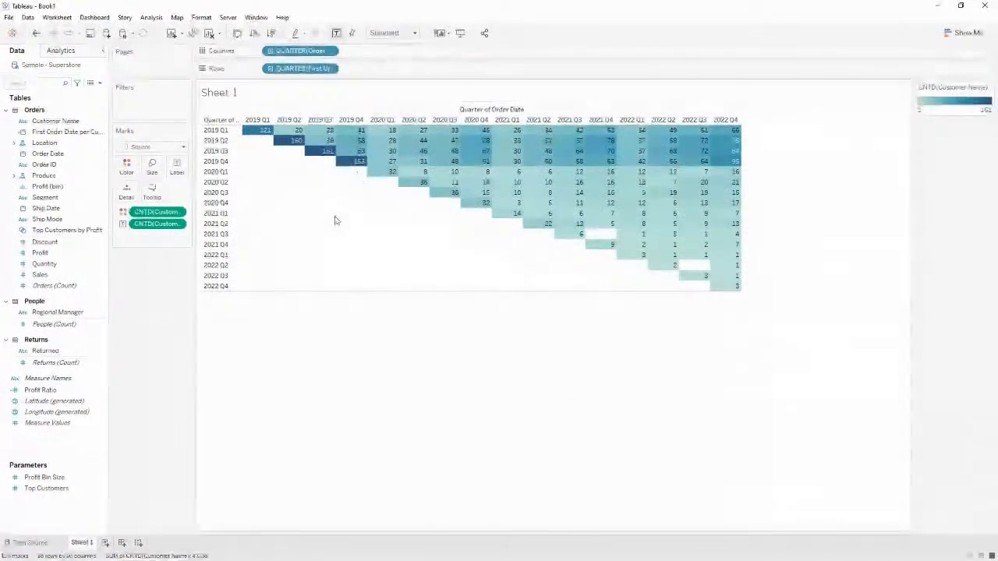
Start a new calculated field named Elapsed Quarters and begin its formula with datediff('quarter',
{"action": "left_click", "coordinate": [99, 83]}
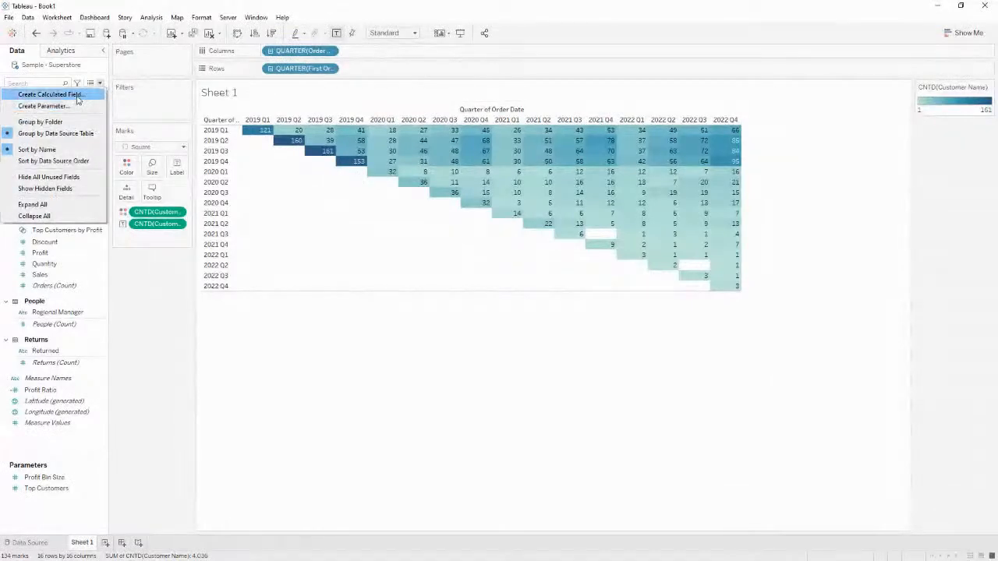
{"action": "left_click", "coordinate": [47, 94]}
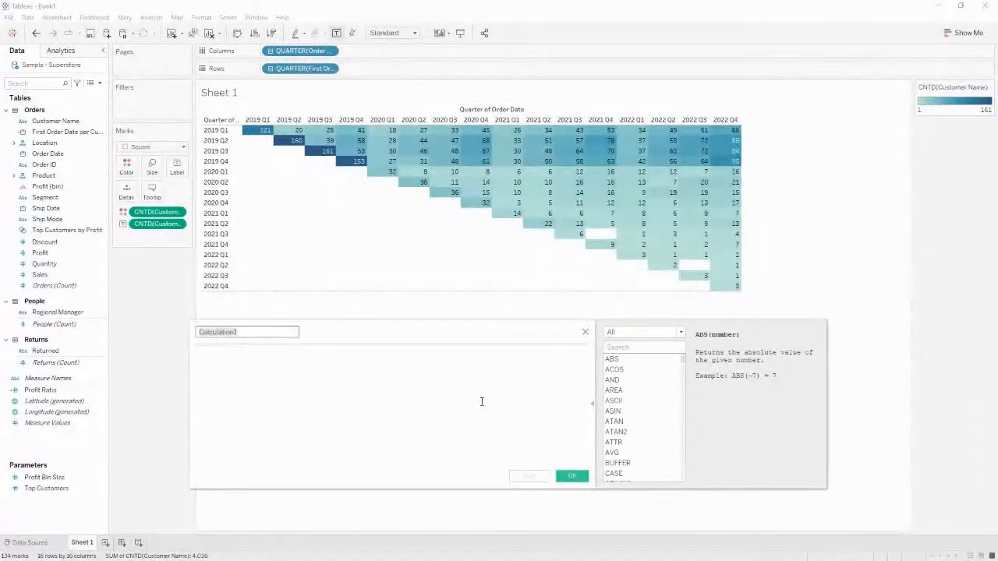
{"action": "type", "text": "Elapsed Quarters"}
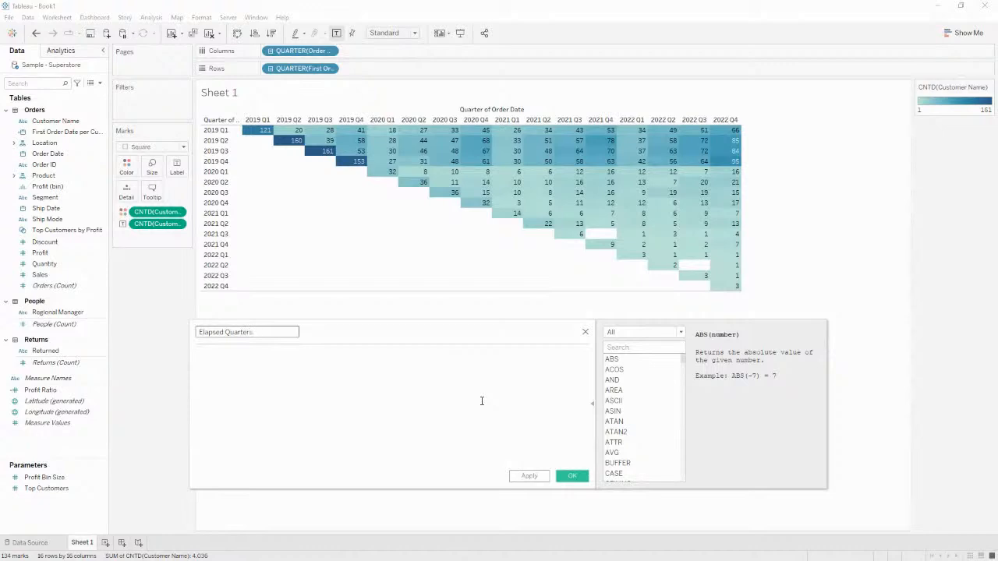
{"action": "left_click", "coordinate": [482, 401]}
{"action": "type", "text": "dat"}
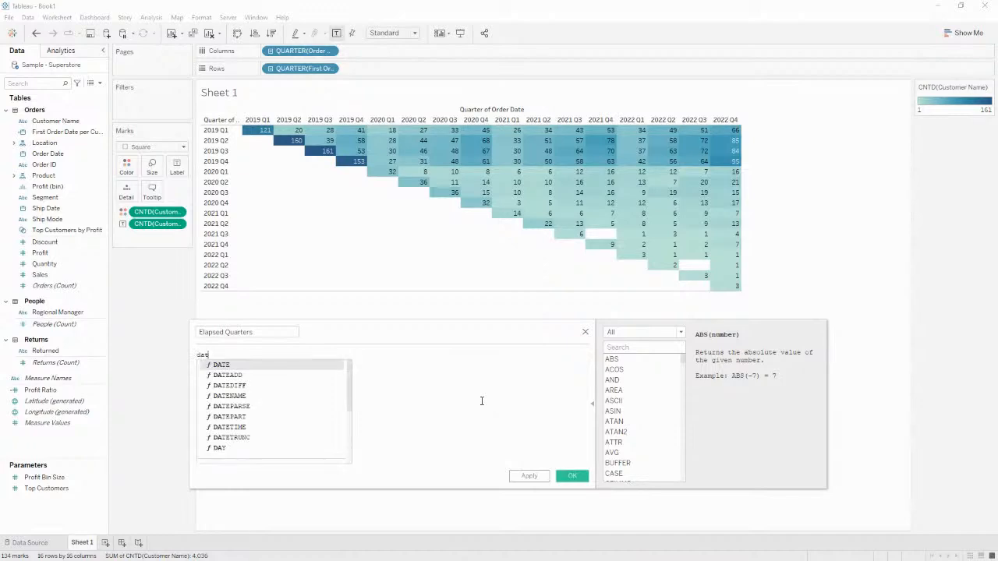
{"action": "type", "text": "ediff("}
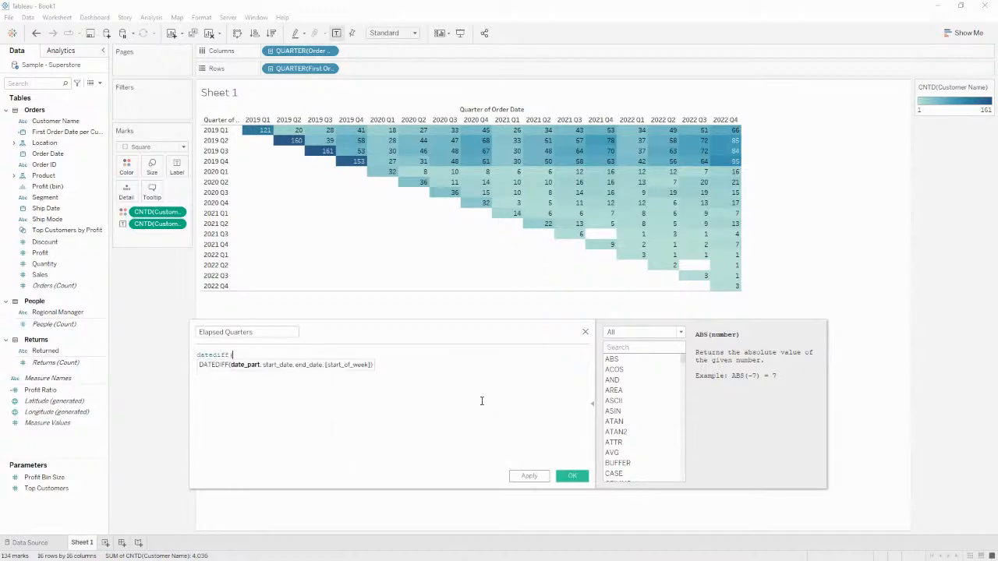
{"action": "type", "text": "'quarter',"}
Complete and save the Elapsed Quarters formula with DATETRUNC('quarter', [First Order Date per Customer]) as start date and DATETRUNC('quarter', [Order Date]) as end date
{"action": "left_click_drag", "start_coordinate": [290, 70], "coordinate": [374, 380]}
{"action": "left_click", "coordinate": [270, 355]}
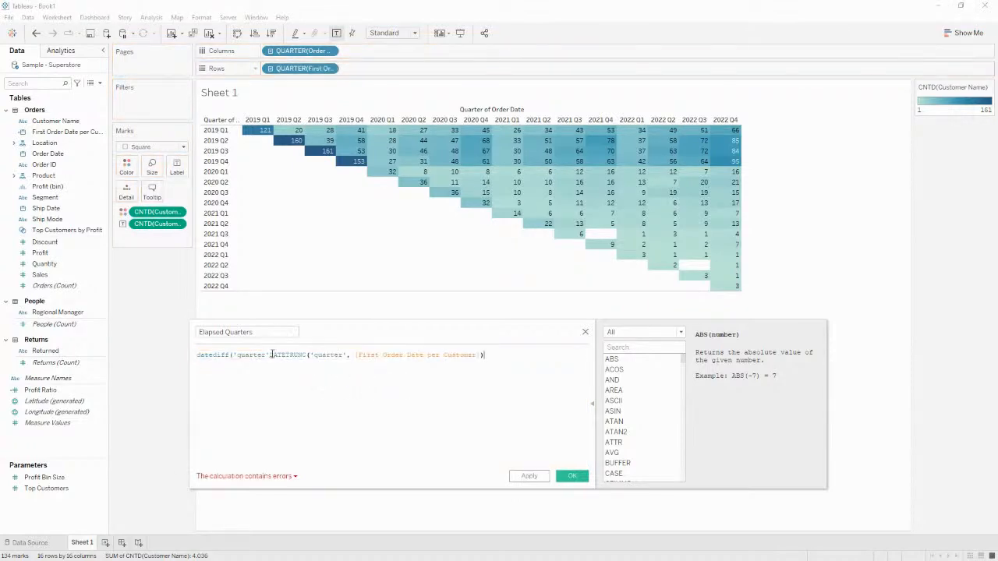
{"action": "type", "text": ","}
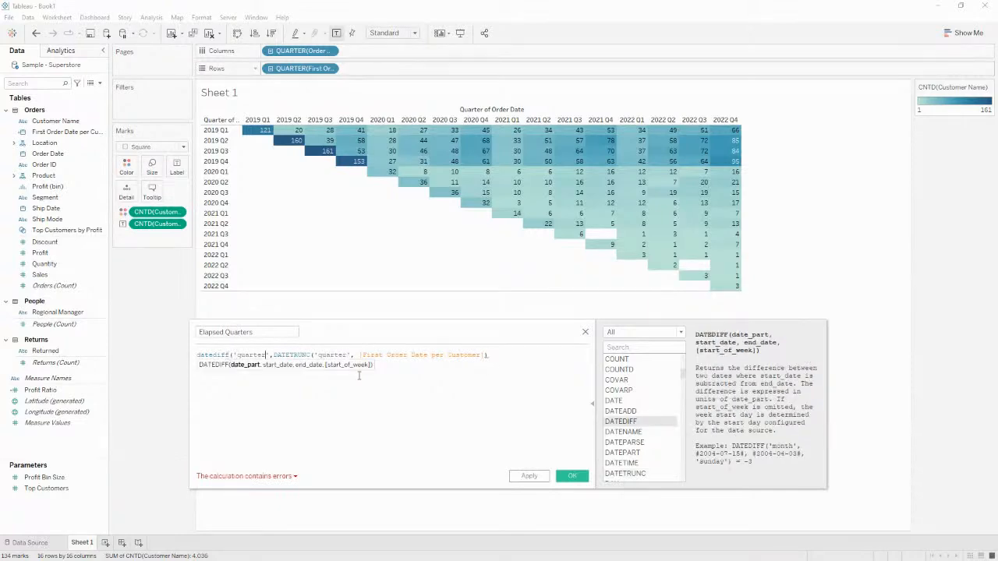
{"action": "key", "text": "Return"}
{"action": "key", "text": "Tab"}
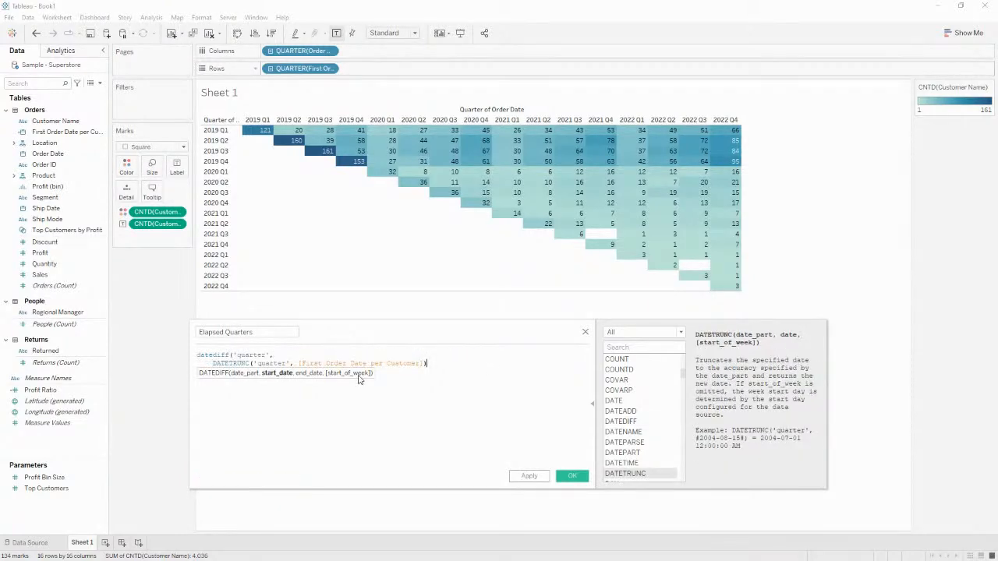
{"action": "key", "text": "Return"}
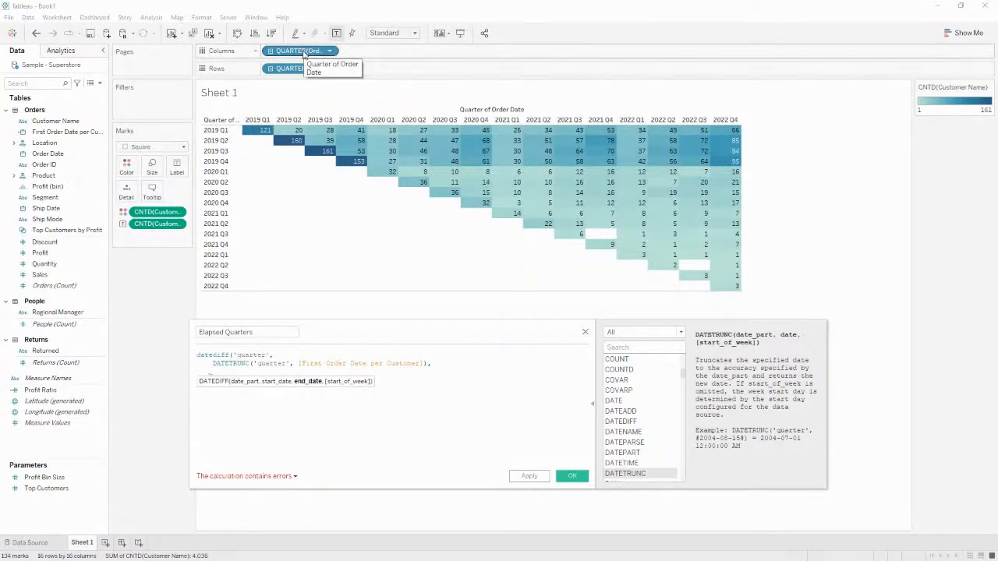
{"action": "left_click_drag", "start_coordinate": [303, 53], "coordinate": [450, 379]}
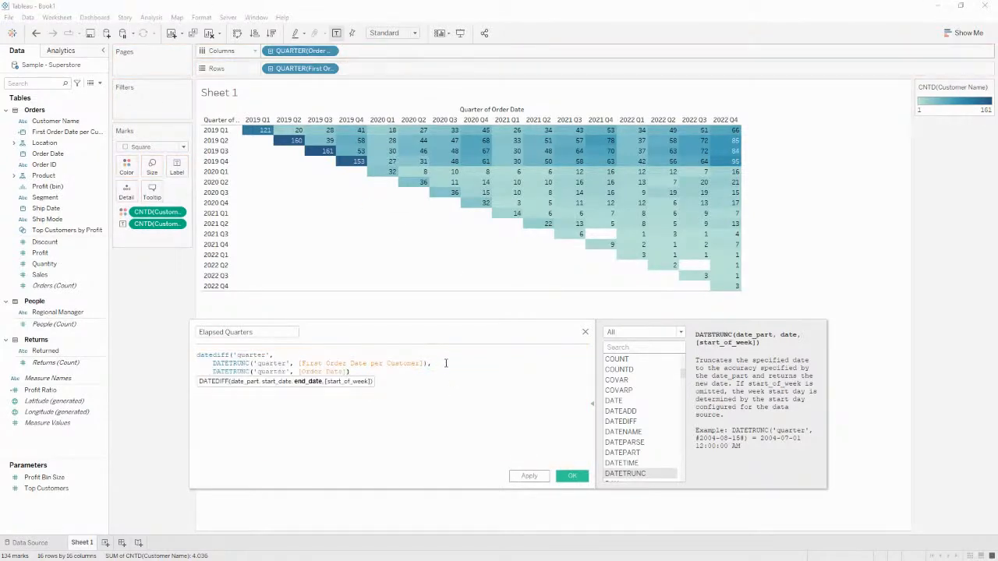
{"action": "type", "text": ")"}
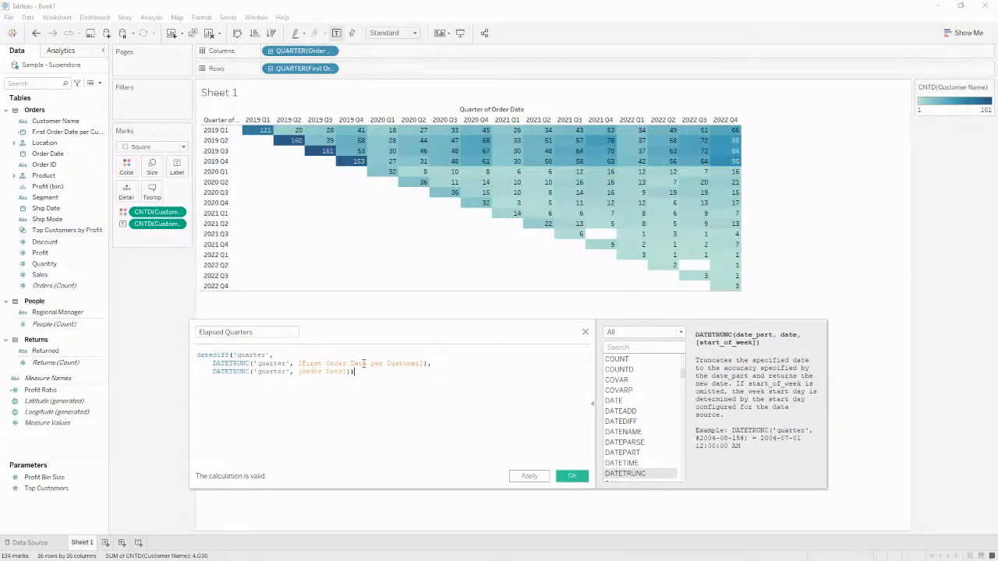
{"action": "left_click", "coordinate": [583, 477]}
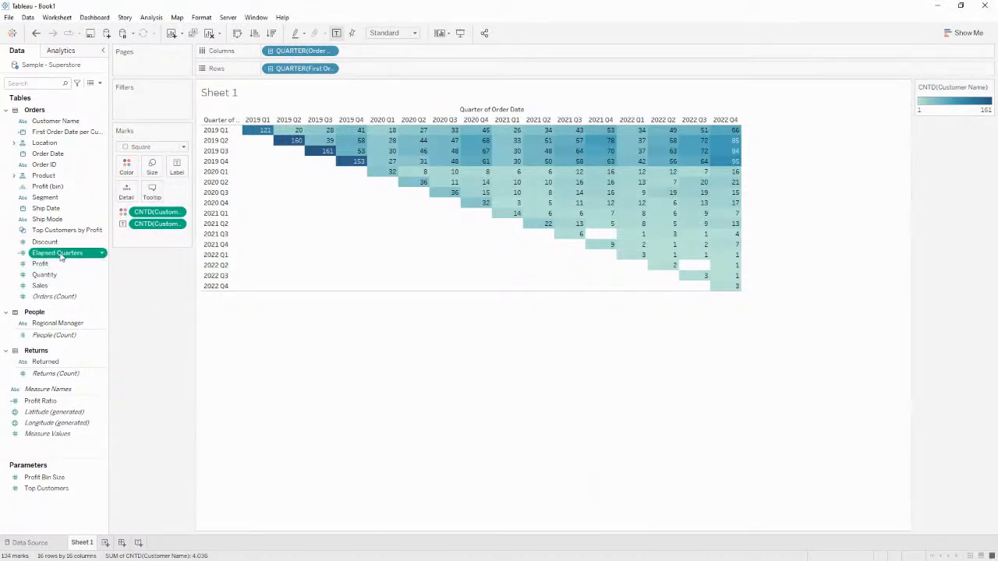
Turn Elapsed Quarters into a dimension and replace the quarter of Order Date on Columns with it
{"action": "right_click", "coordinate": [60, 258]}
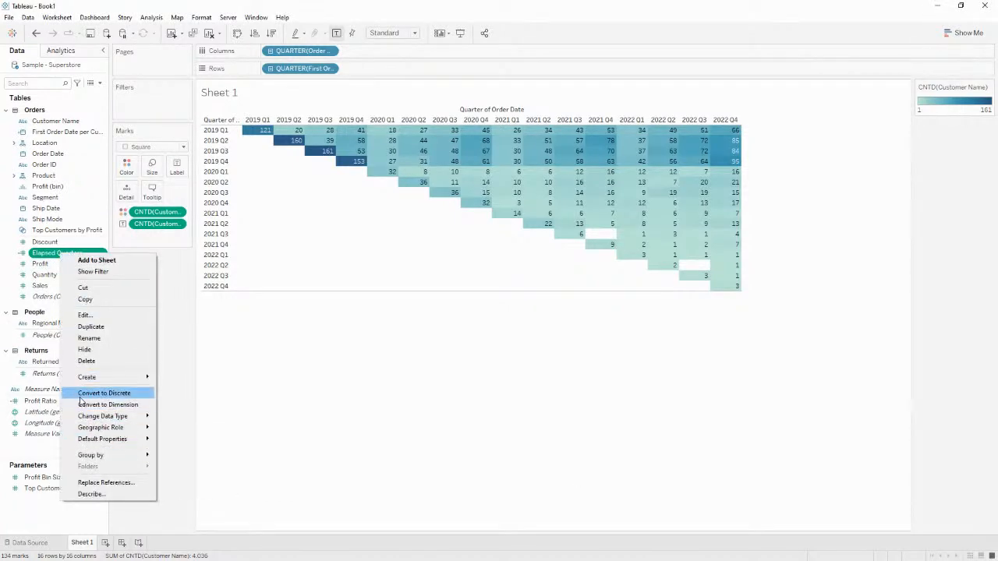
{"action": "left_click_drag", "start_coordinate": [54, 257], "coordinate": [56, 193]}
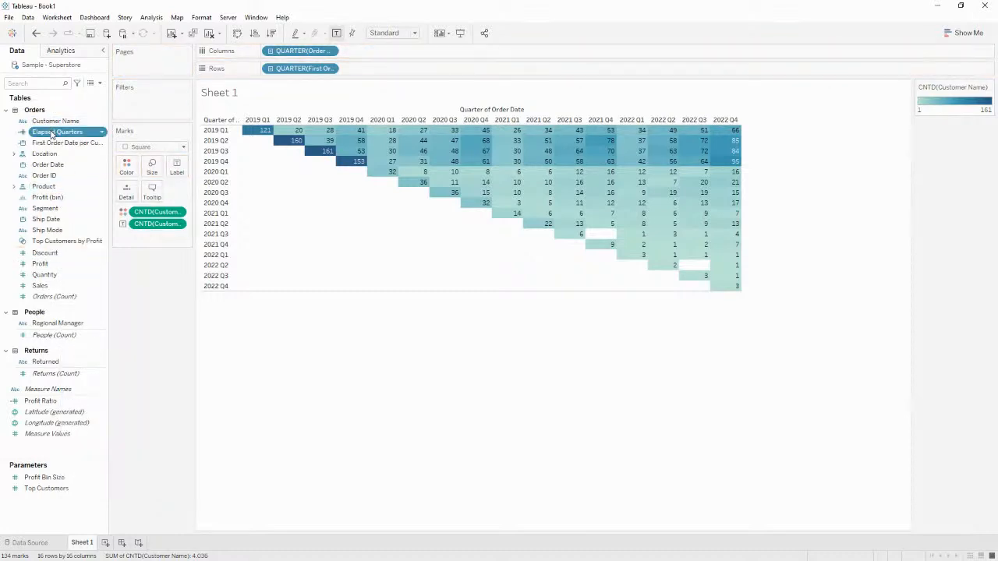
{"action": "left_click_drag", "start_coordinate": [51, 133], "coordinate": [308, 51]}
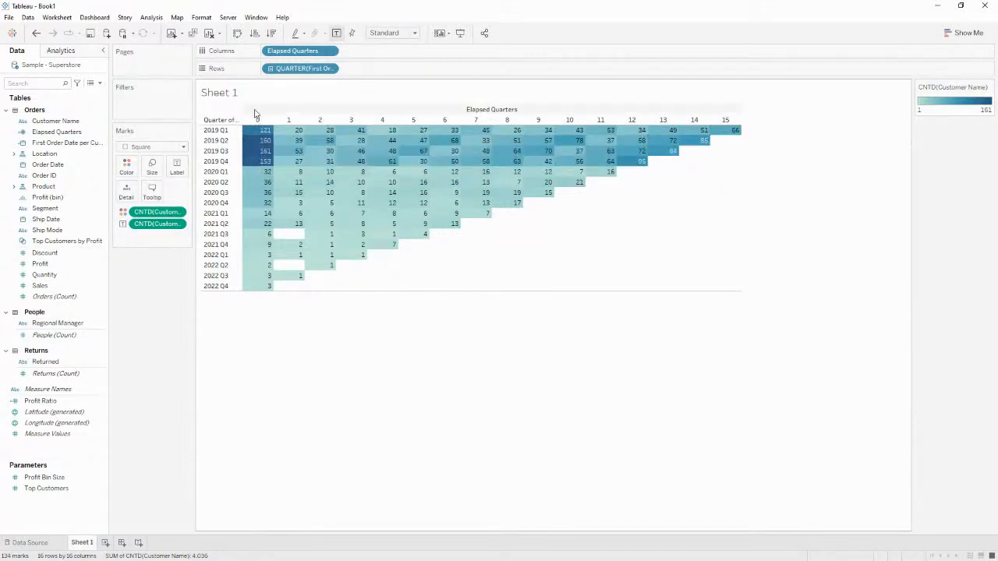
{"action": "mouse_move", "coordinate": [714, 138]}
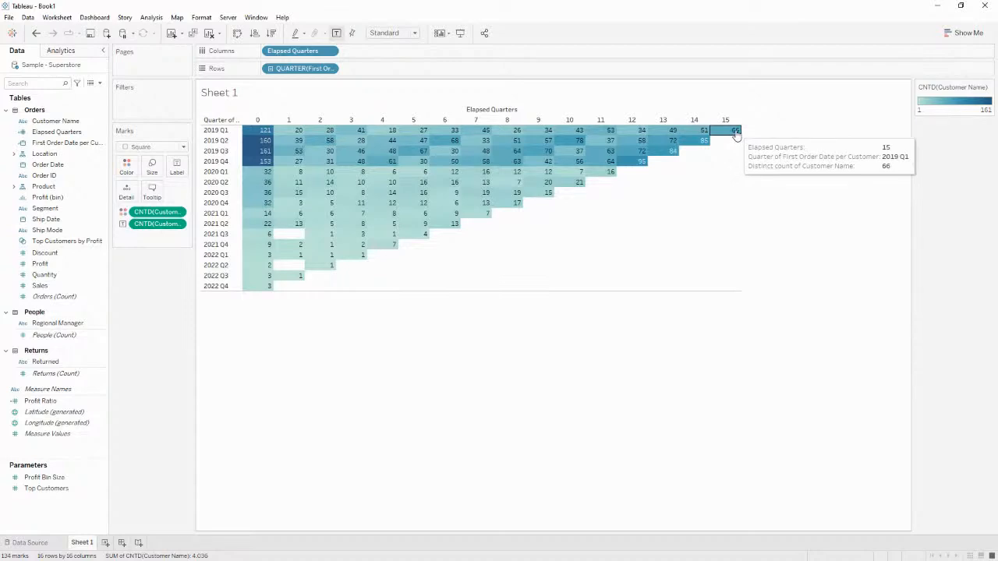
{"action": "mouse_move", "coordinate": [265, 136]}
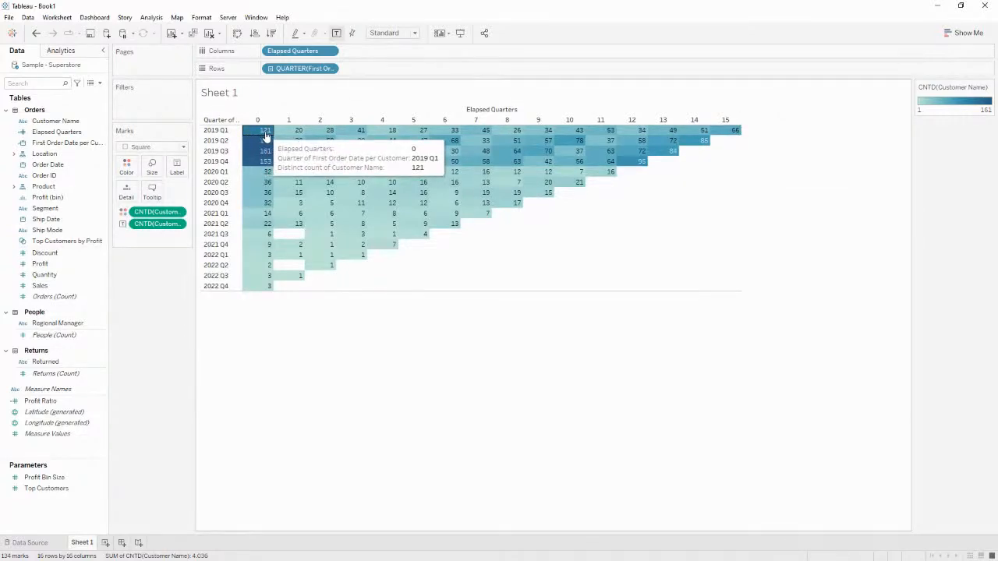
{"action": "mouse_move", "coordinate": [380, 204]}
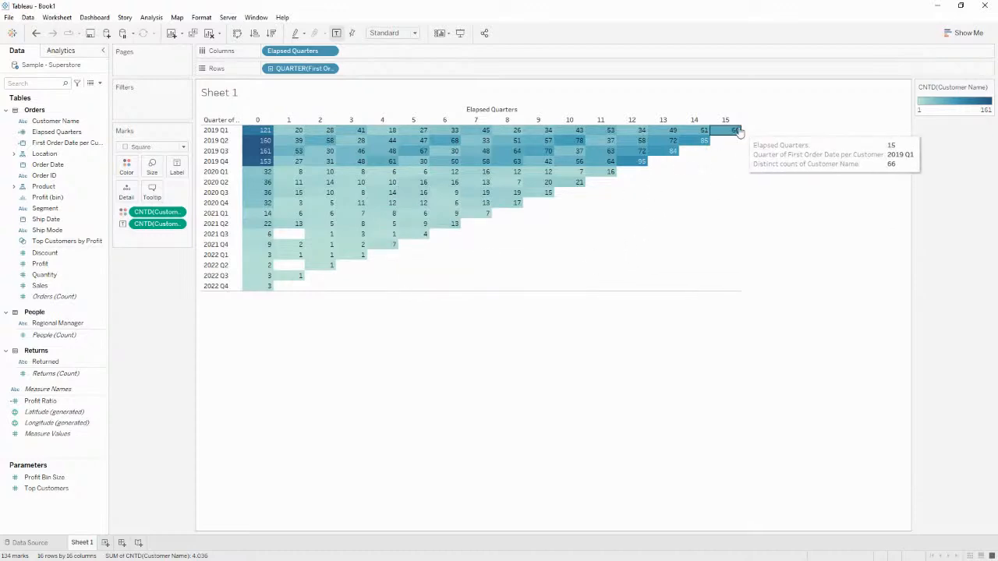
{"action": "mouse_move", "coordinate": [404, 216]}
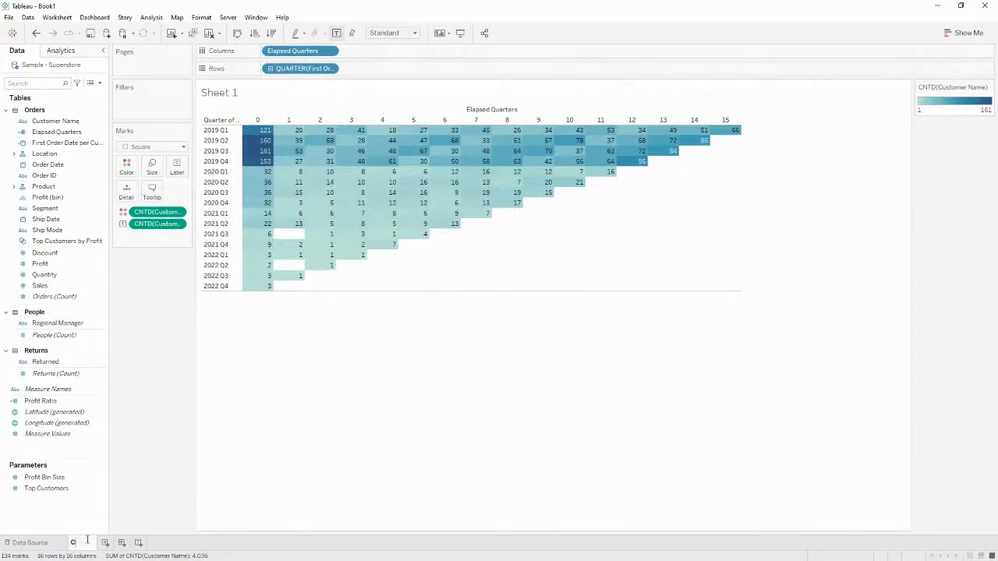
Rename the worksheet as Customer Cohort Analysis
{"action": "type", "text": "stomer Coh"}
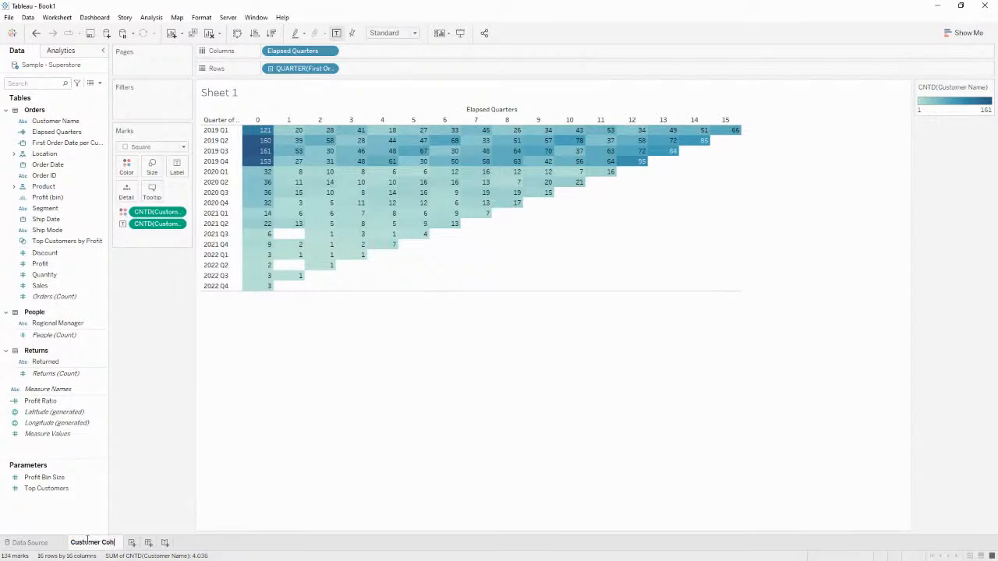
{"action": "type", "text": "ort Analysis"}
{"action": "key", "text": "Return"}
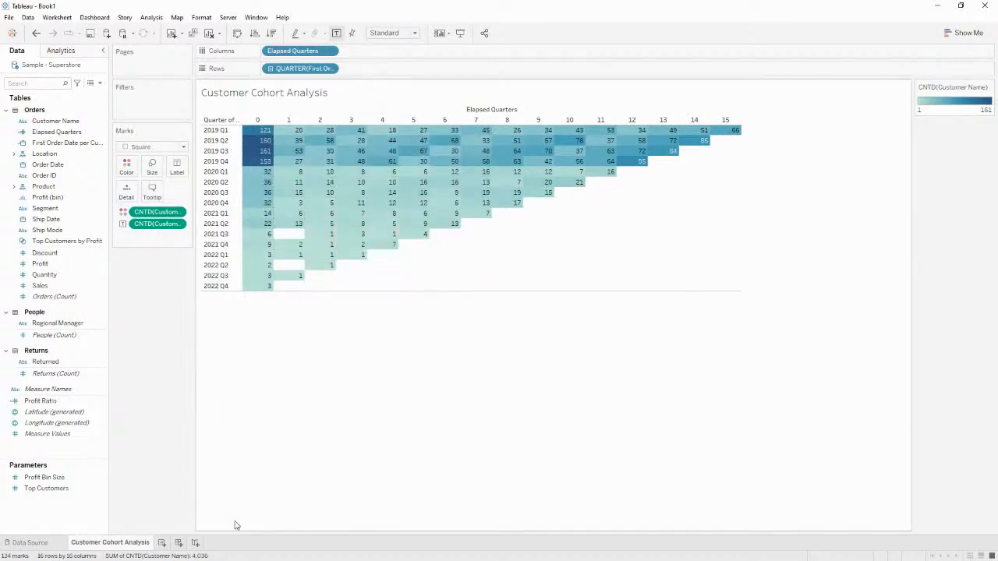
Duplicate the Customer Cohort Analysis worksheet and rename the copy as Customer Cohort Retention Analysis
{"action": "right_click", "coordinate": [137, 544]}
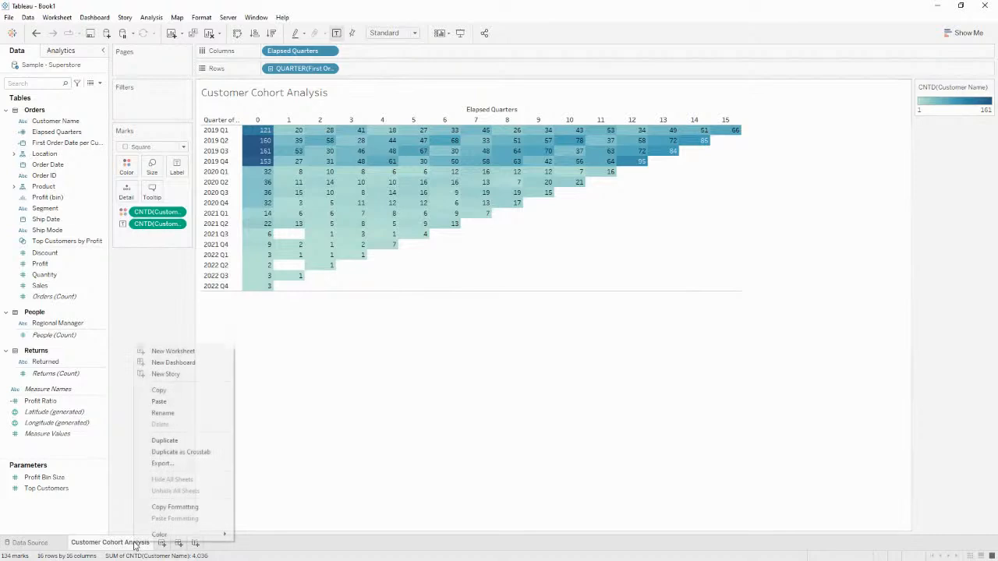
{"action": "left_click", "coordinate": [193, 442]}
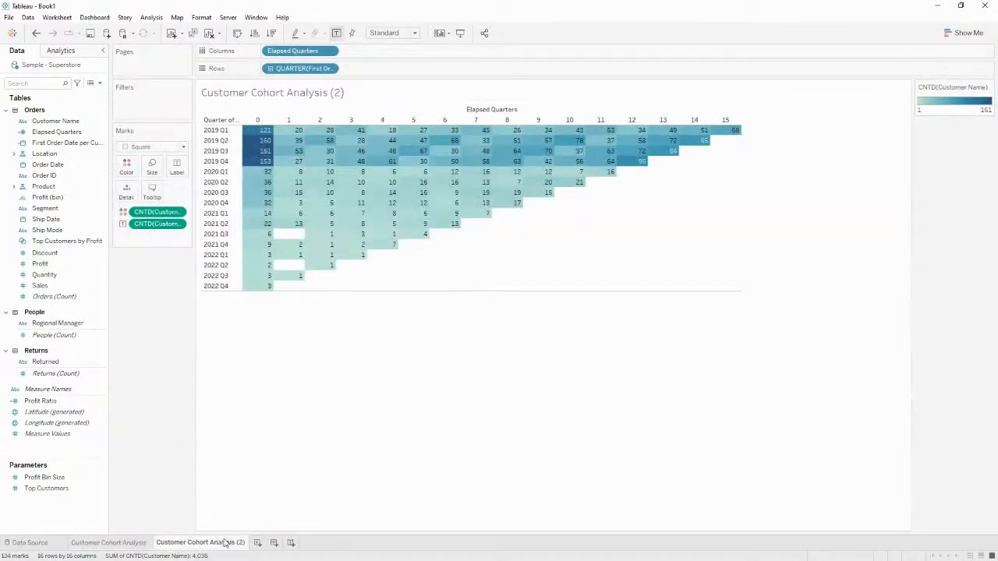
{"action": "double_click", "coordinate": [225, 544]}
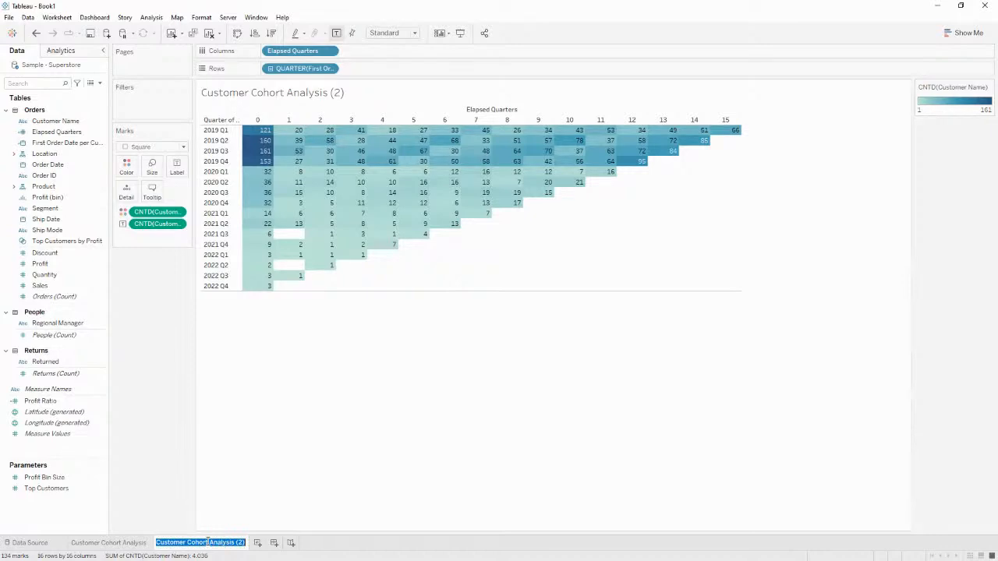
{"action": "key", "text": "Return"}
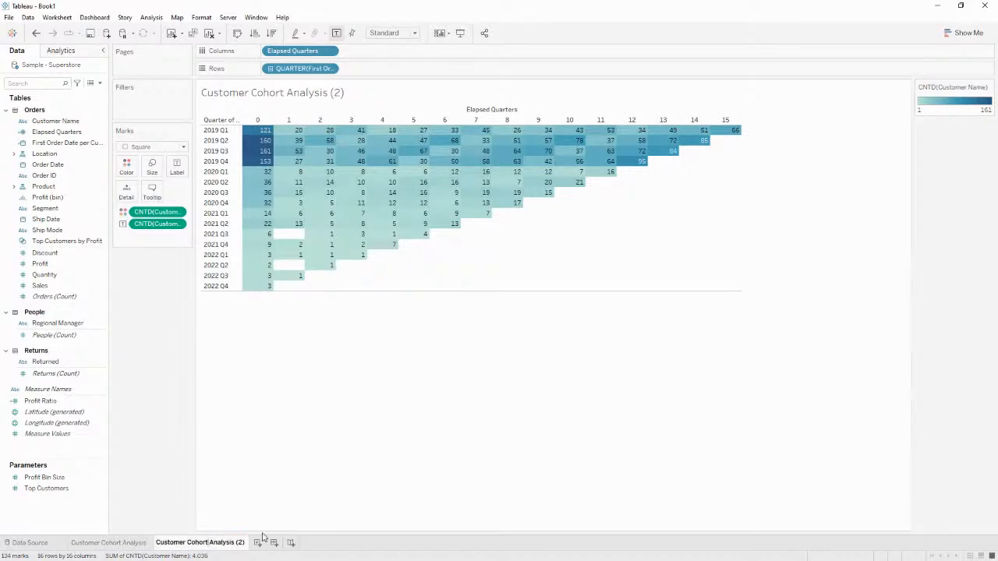
{"action": "type", "text": "Re"}
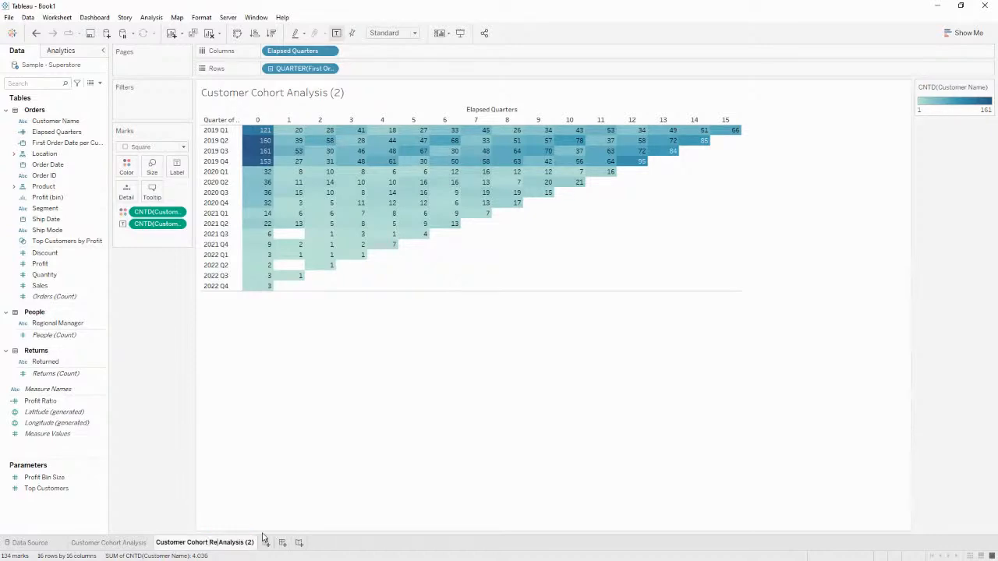
{"action": "type", "text": "tention"}
{"action": "key", "text": "End"}
{"action": "key", "text": "BackSpace"}
{"action": "key", "text": "BackSpace"}
{"action": "key", "text": "BackSpace"}
{"action": "key", "text": "BackSpace"}
{"action": "key", "text": "Return"}
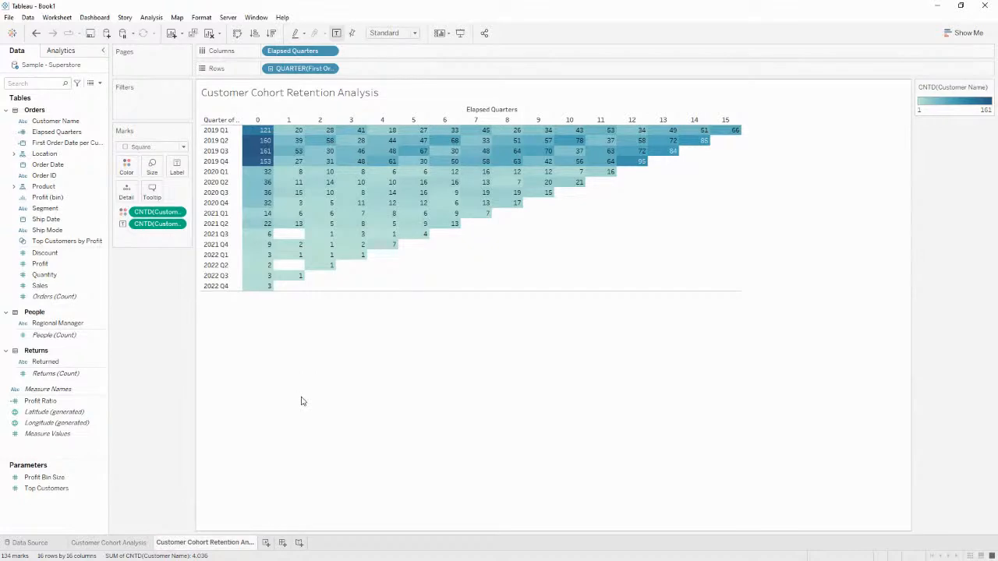
Add a Percent From table calculation to the CNTD(Customer Name) label, computed across the table relative to First
{"action": "right_click", "coordinate": [166, 227]}
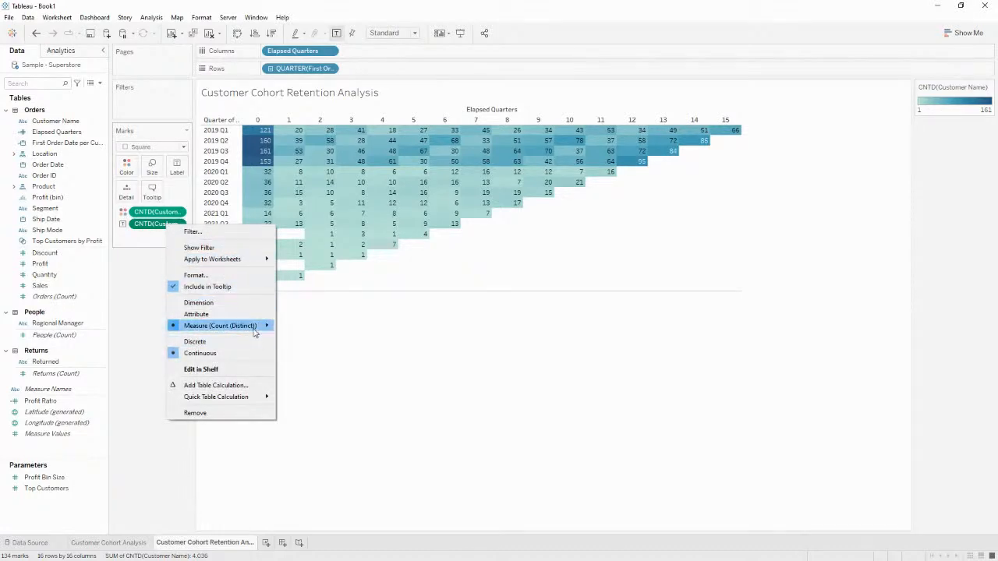
{"action": "mouse_move", "coordinate": [251, 404]}
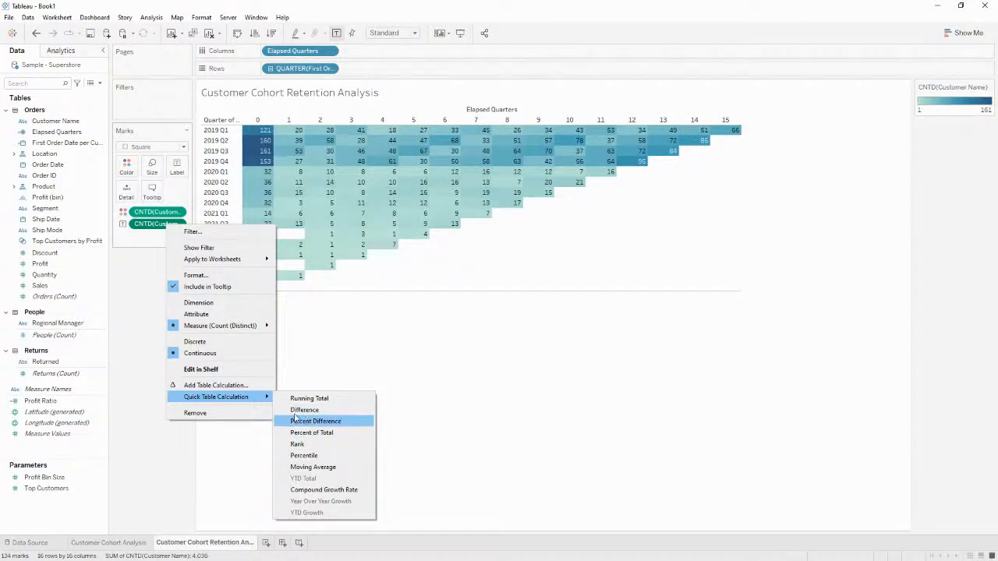
{"action": "left_click", "coordinate": [223, 388]}
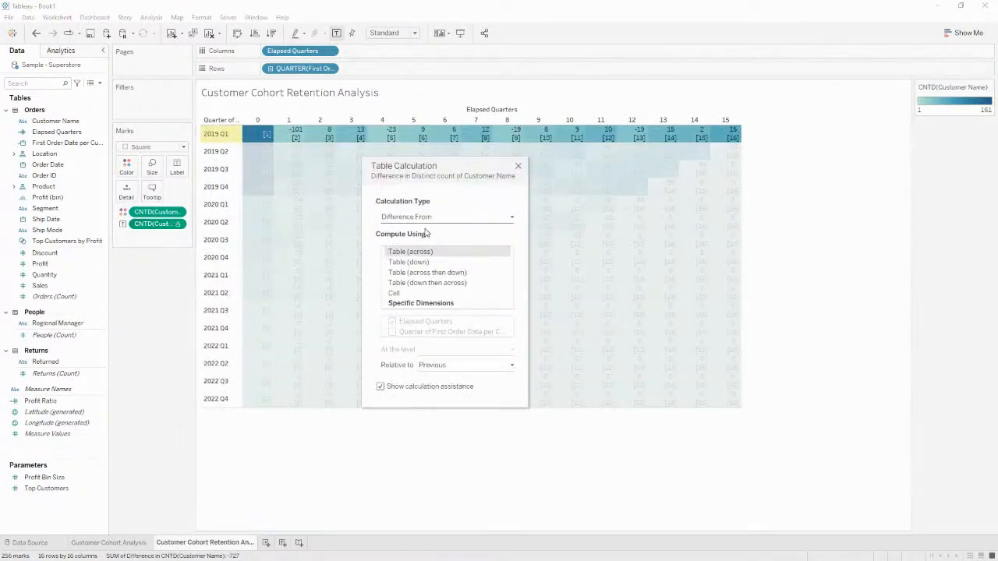
{"action": "left_click", "coordinate": [434, 218]}
{"action": "left_click", "coordinate": [427, 245]}
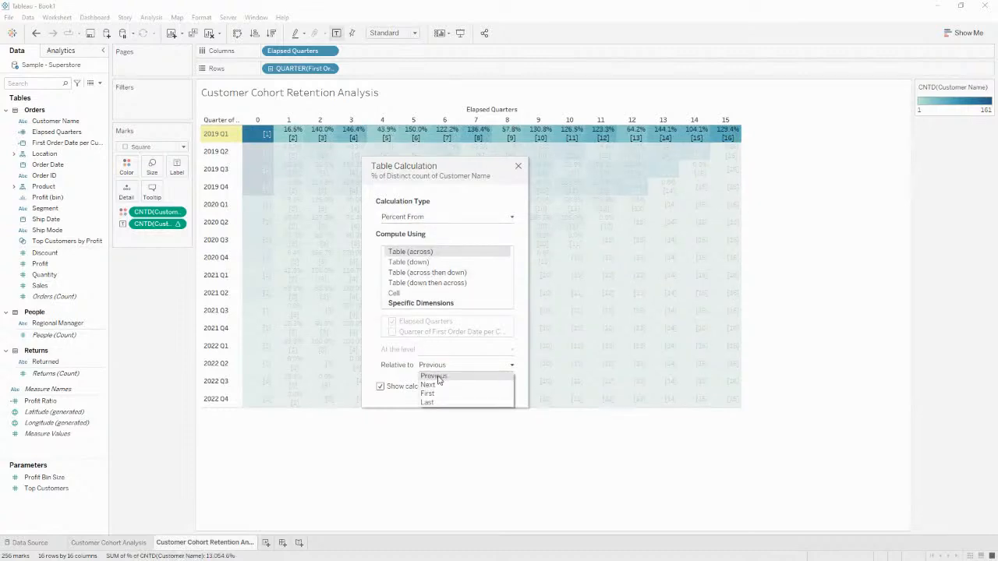
{"action": "left_click", "coordinate": [434, 395]}
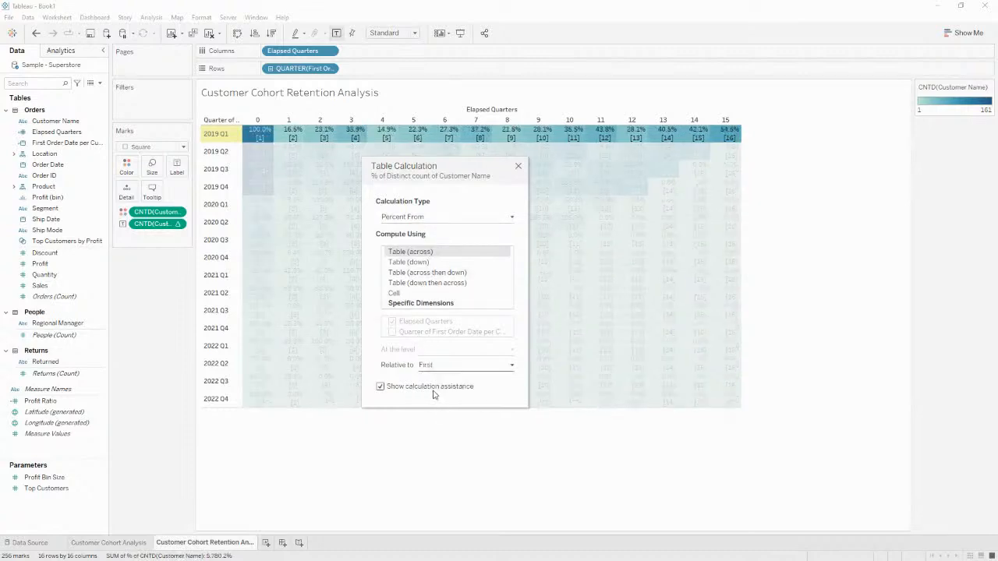
{"action": "left_click", "coordinate": [519, 167]}
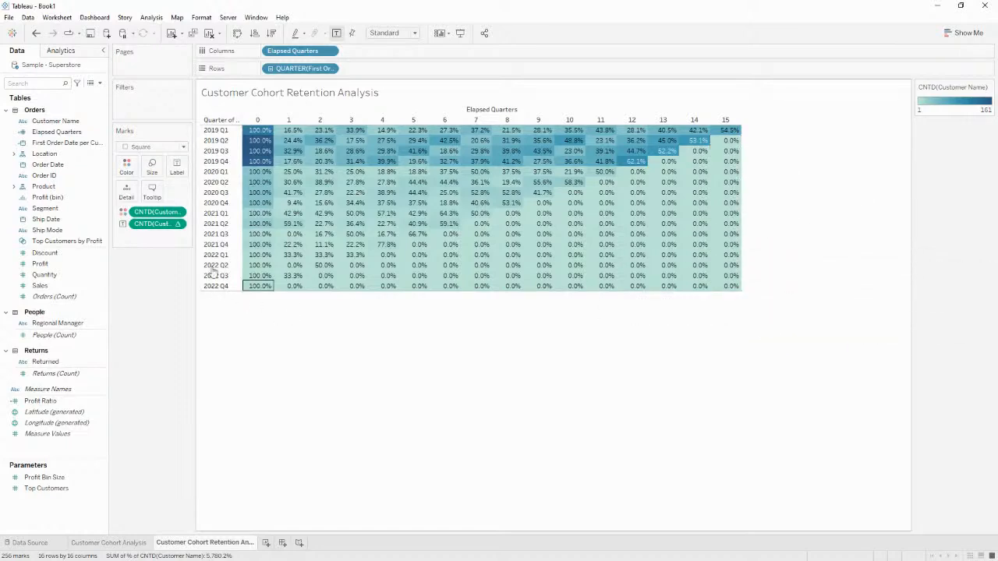
Format the retention label as a percentage with one decimal place and blank zeros, using the custom format 0.0%;-0.0%;""
{"action": "right_click", "coordinate": [156, 226]}
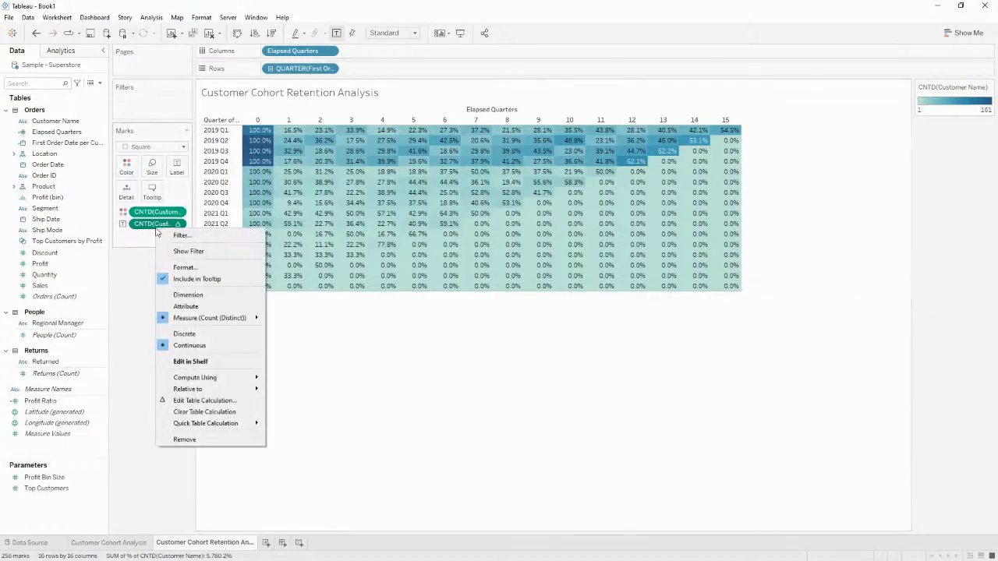
{"action": "left_click", "coordinate": [188, 268]}
{"action": "left_click", "coordinate": [96, 147]}
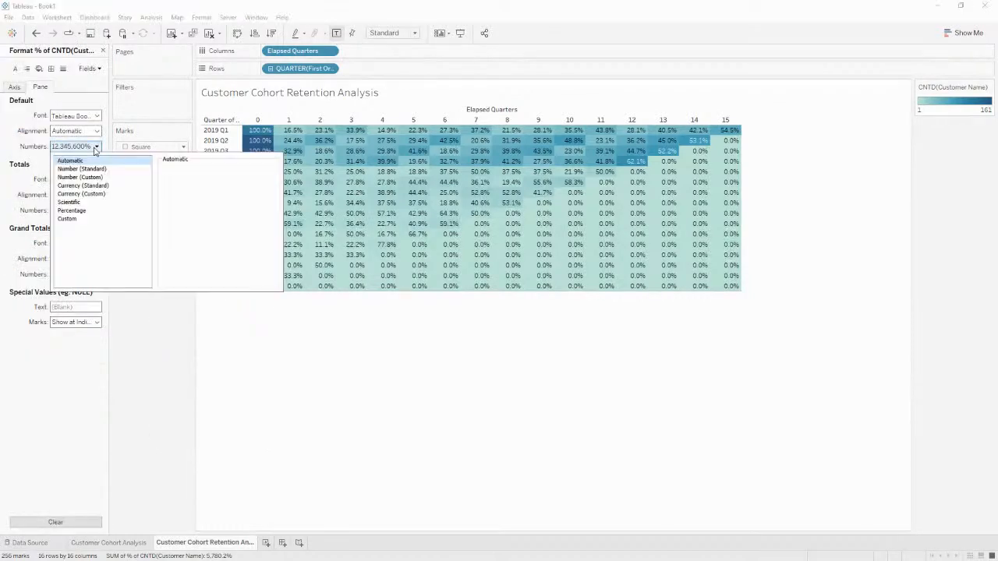
{"action": "left_click", "coordinate": [108, 209]}
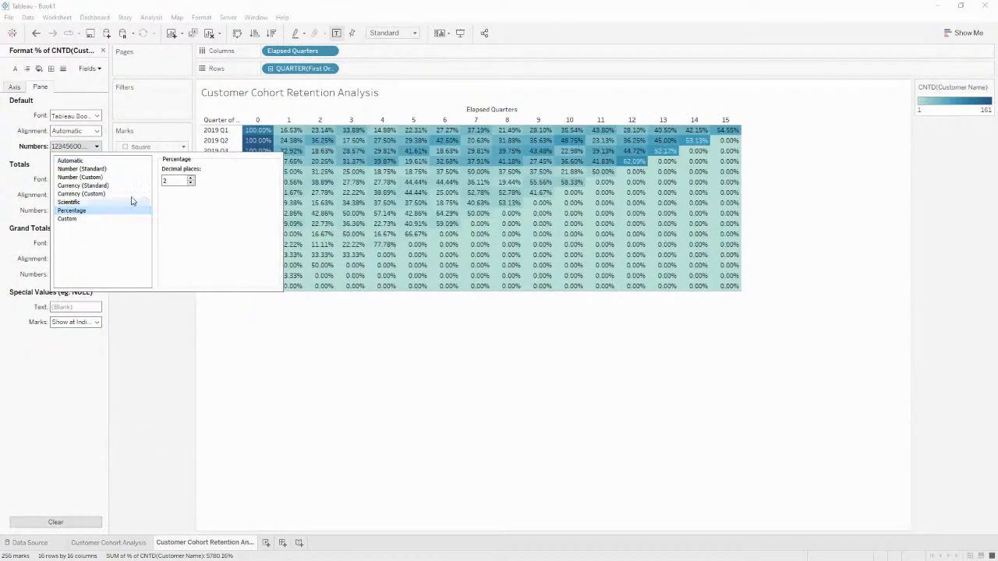
{"action": "left_click", "coordinate": [190, 185]}
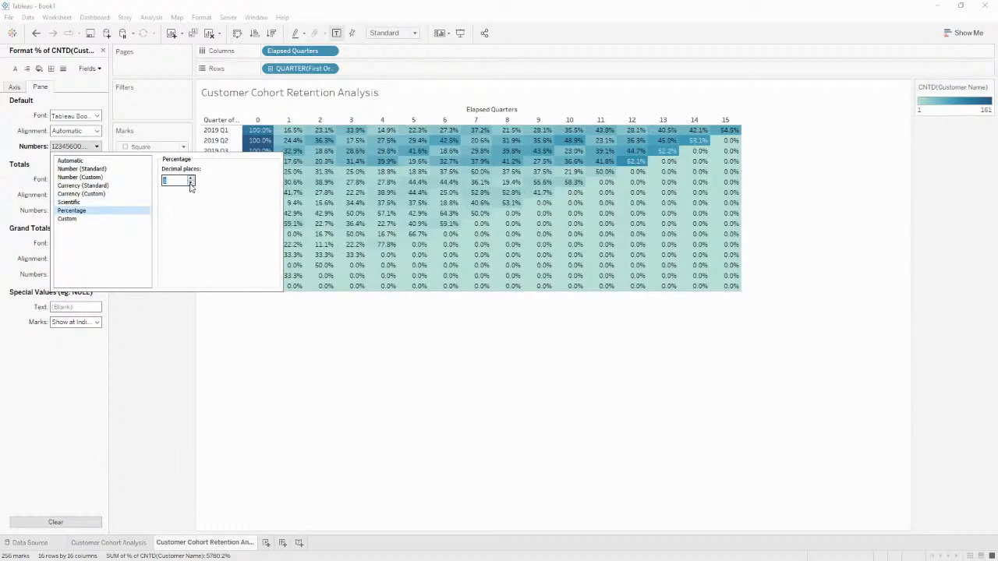
{"action": "left_click", "coordinate": [190, 185]}
{"action": "left_click", "coordinate": [191, 179]}
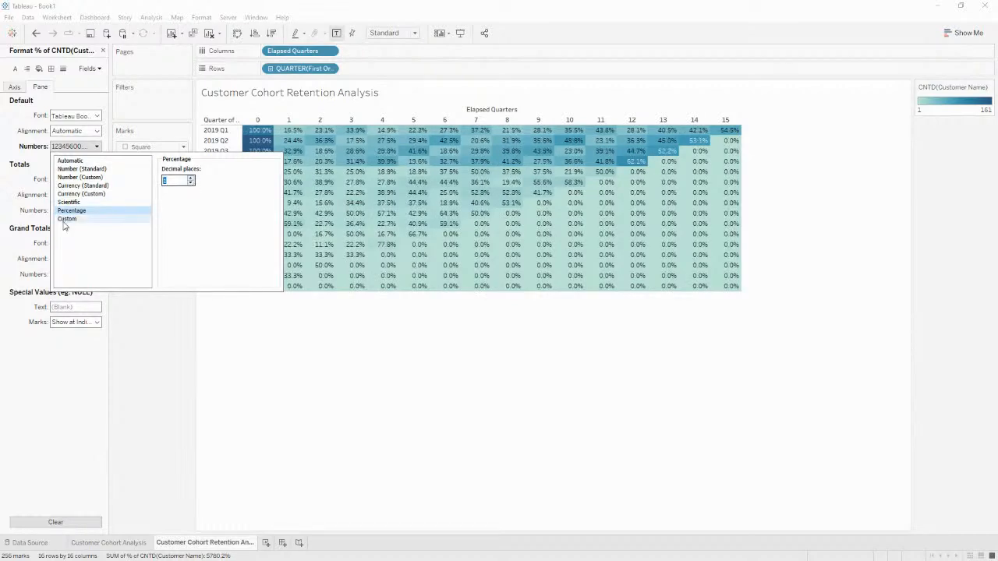
{"action": "left_click", "coordinate": [67, 219]}
{"action": "double_click", "coordinate": [193, 180]}
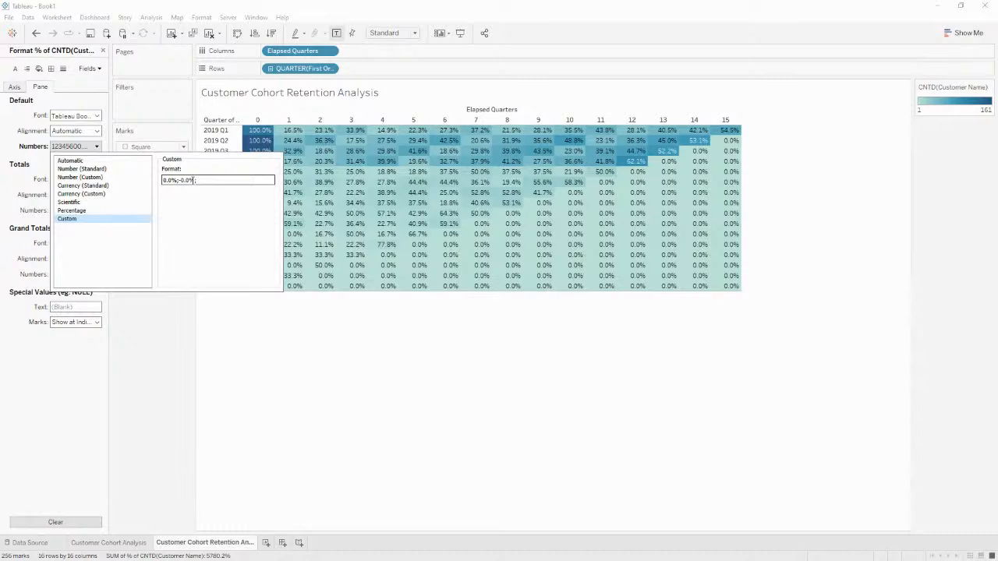
{"action": "type", "text": "\"\""}
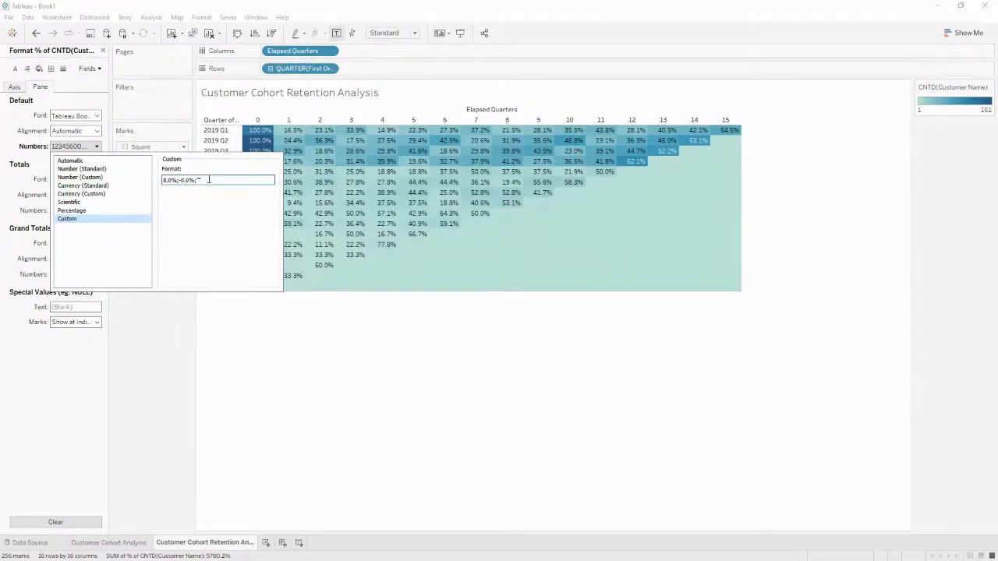
Color the retention heatmap by the Percent From calculation on CNTD(Customer Name), remove the separate label field, and show mark labels
{"action": "left_click", "coordinate": [130, 343]}
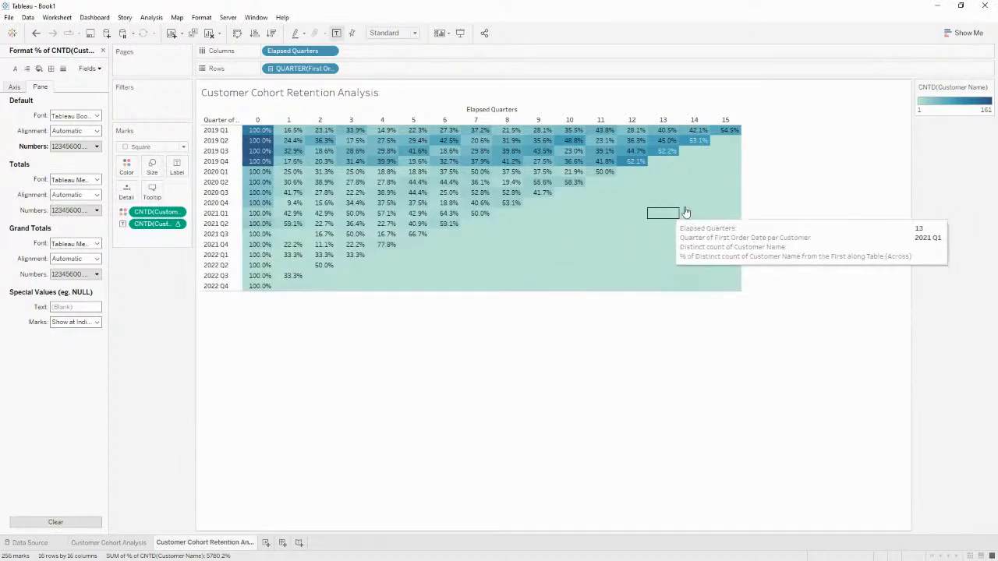
{"action": "left_click", "coordinate": [104, 50]}
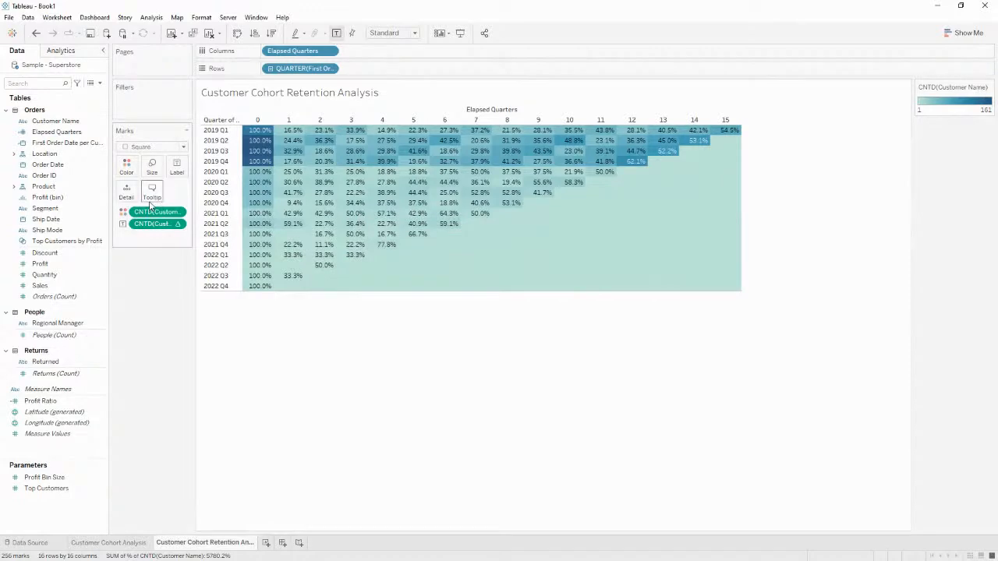
{"action": "left_click_drag", "start_coordinate": [144, 230], "coordinate": [149, 215]}
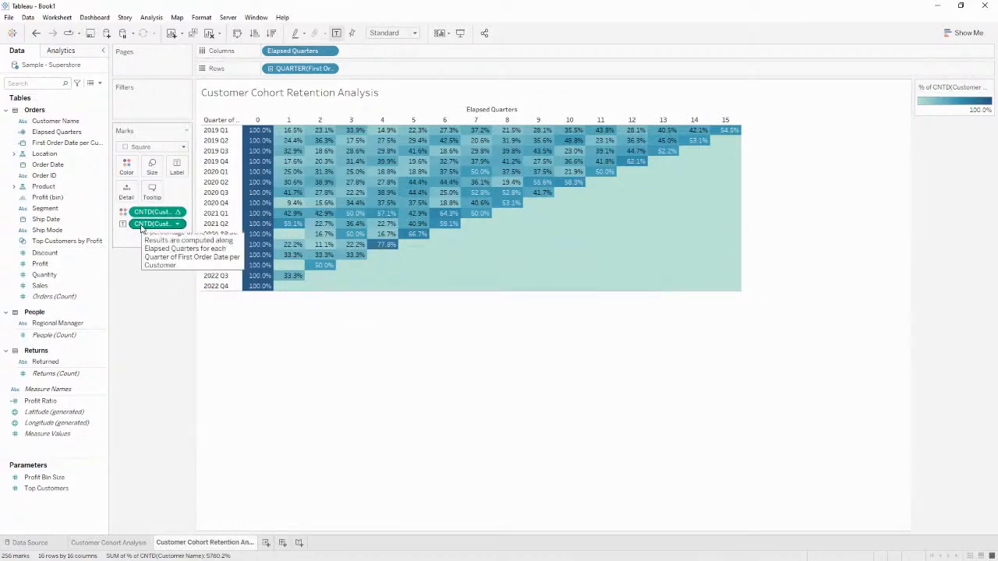
{"action": "left_click_drag", "start_coordinate": [141, 228], "coordinate": [173, 372]}
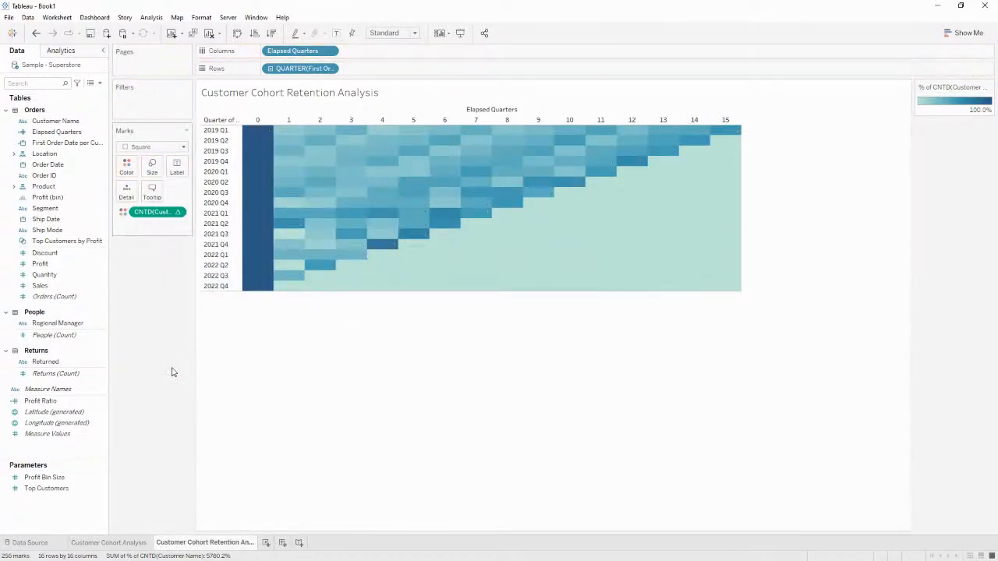
{"action": "left_click", "coordinate": [336, 34]}
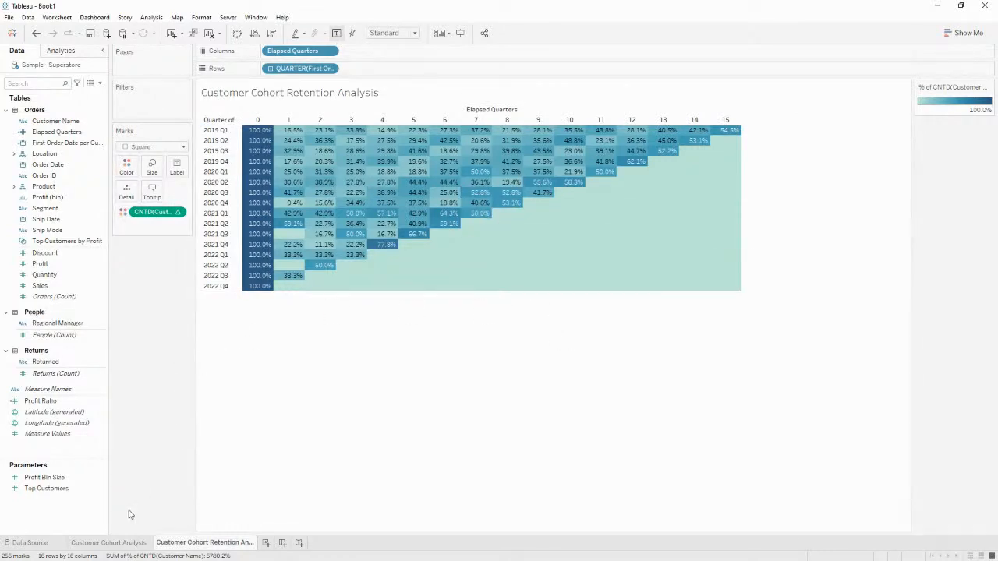
In the Customer Cohort Analysis worksheet, remove the separate CNTD(Customer Name) label field and turn on mark labels
{"action": "left_click", "coordinate": [109, 542]}
{"action": "left_click_drag", "start_coordinate": [159, 226], "coordinate": [148, 315]}
{"action": "left_click", "coordinate": [337, 32]}
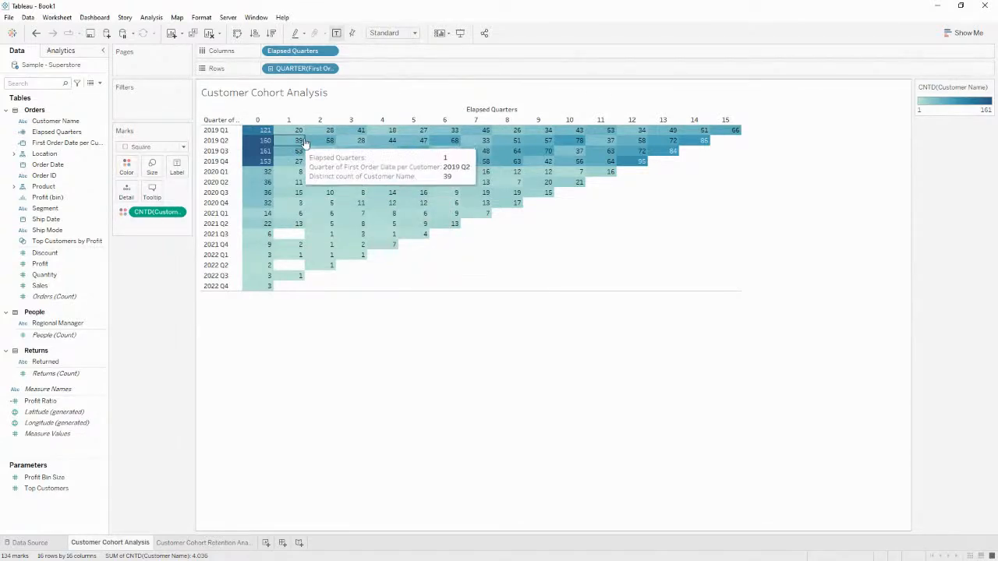
Duplicate the Customer Cohort Retention Analysis worksheet and replace the copy's color measure with SUM(Sales)
{"action": "left_click", "coordinate": [196, 543]}
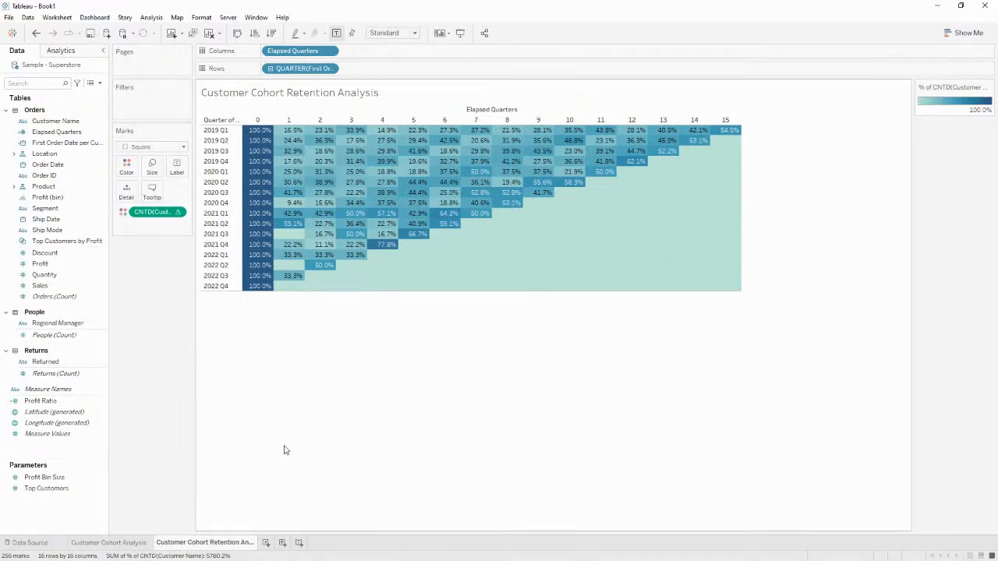
{"action": "right_click", "coordinate": [236, 543]}
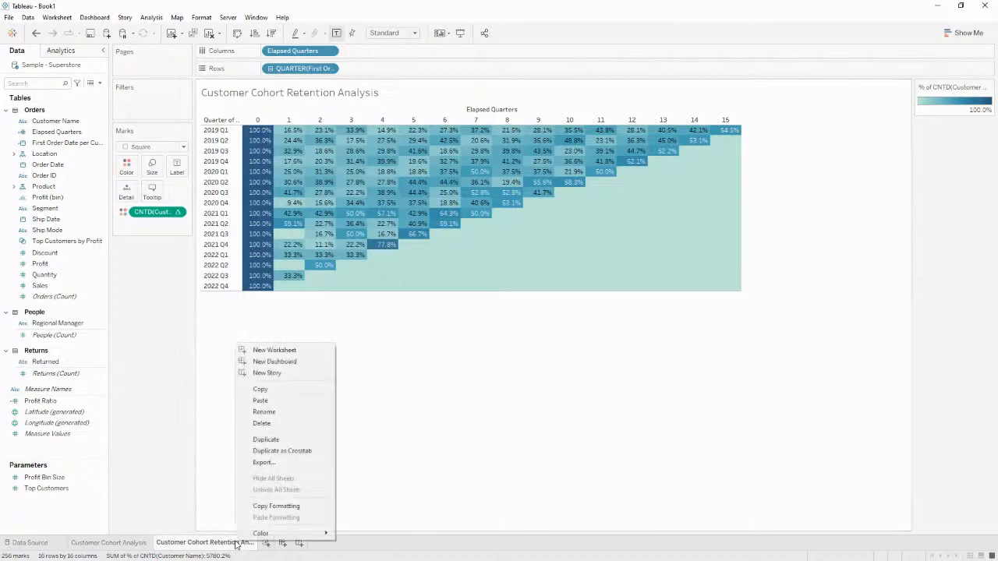
{"action": "left_click", "coordinate": [265, 440]}
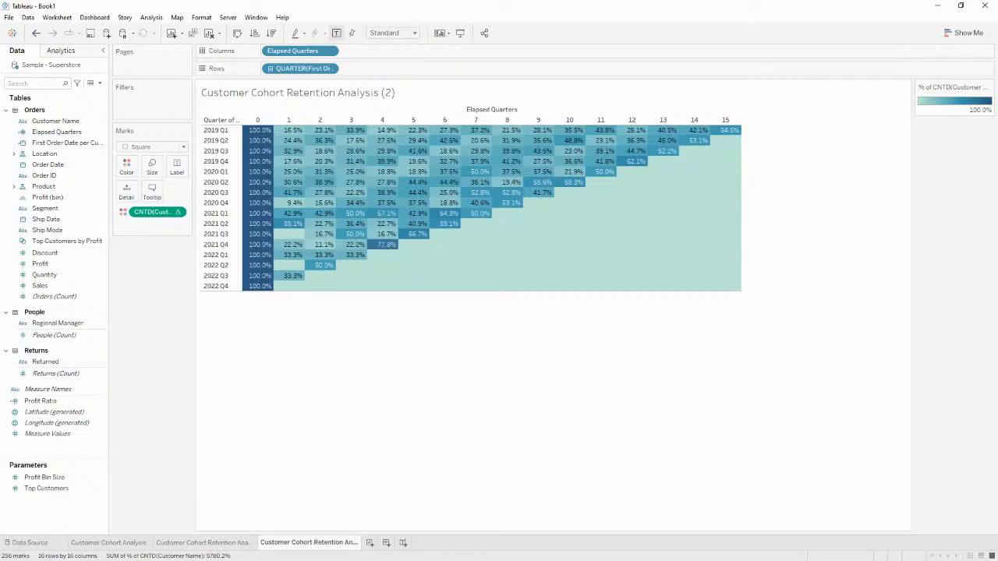
{"action": "key", "text": "alt+Tab"}
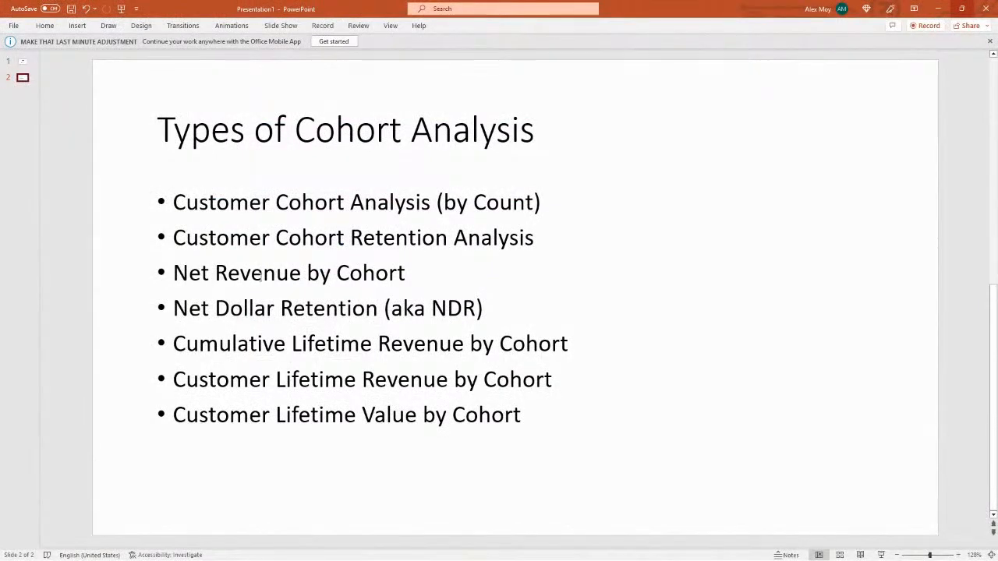
{"action": "left_click", "coordinate": [938, 8]}
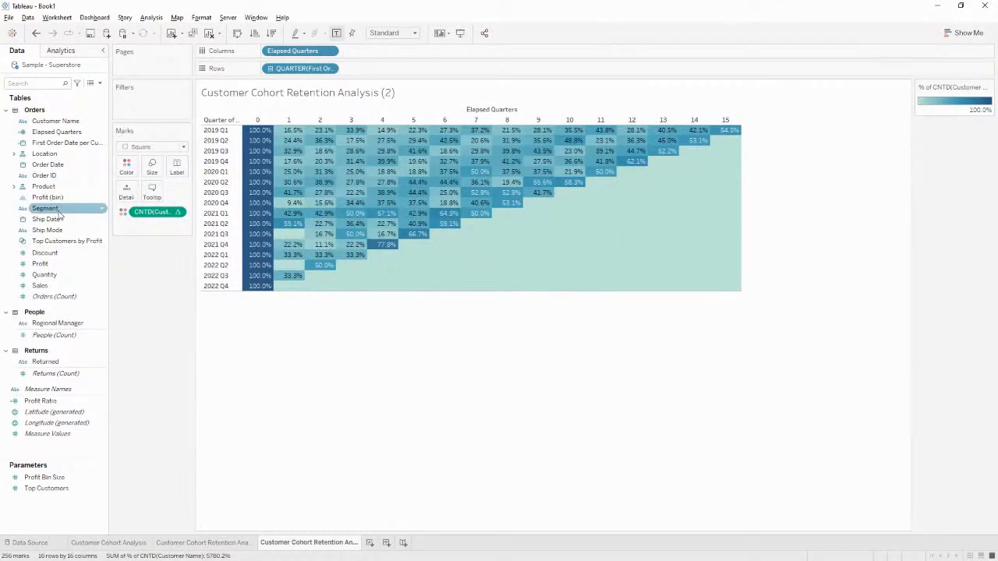
{"action": "left_click", "coordinate": [61, 266]}
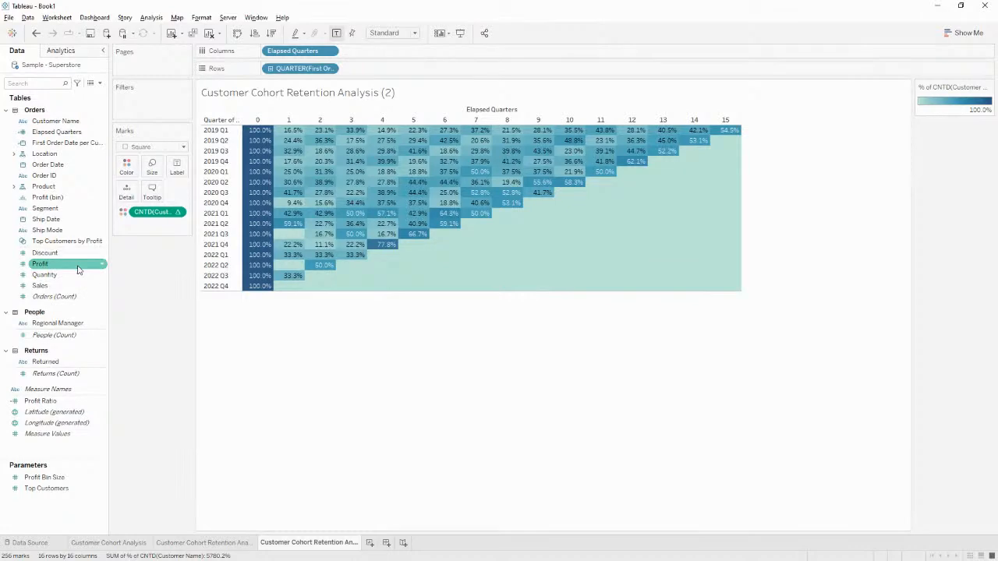
{"action": "left_click", "coordinate": [69, 286]}
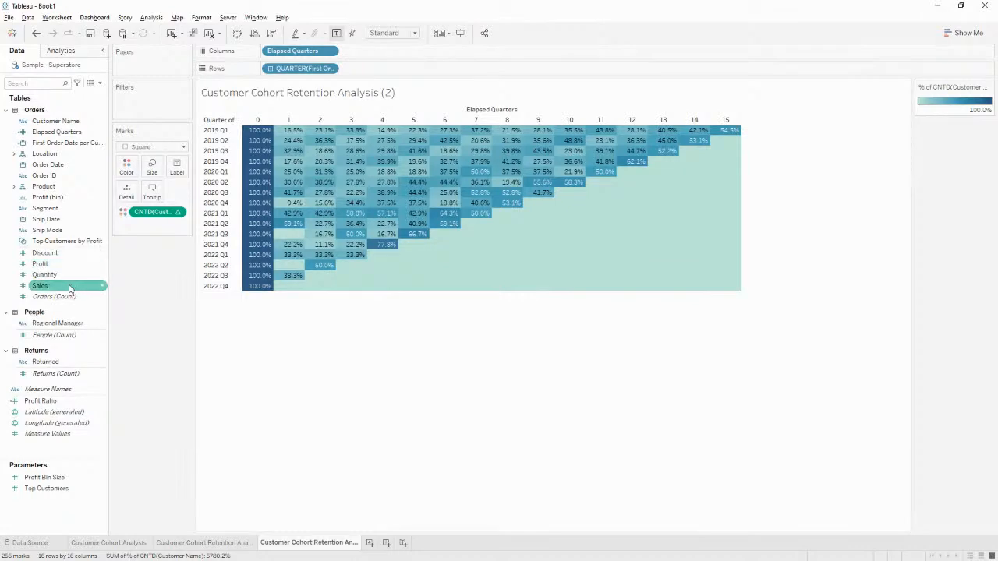
{"action": "left_click_drag", "start_coordinate": [37, 287], "coordinate": [143, 218]}
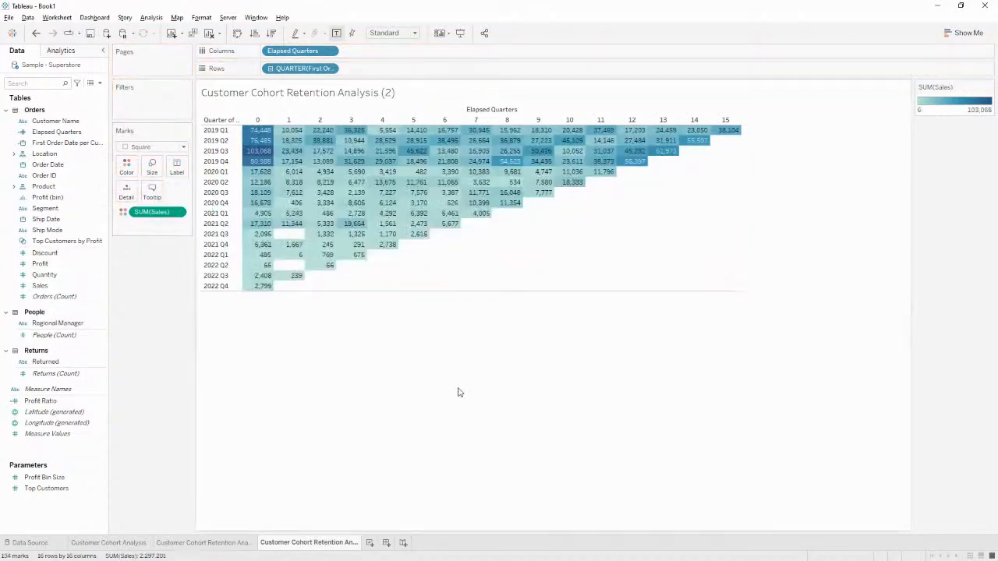
Rename the copied worksheet as Customer Cohort Net Revenue
{"action": "double_click", "coordinate": [320, 543]}
{"action": "key", "text": "Home"}
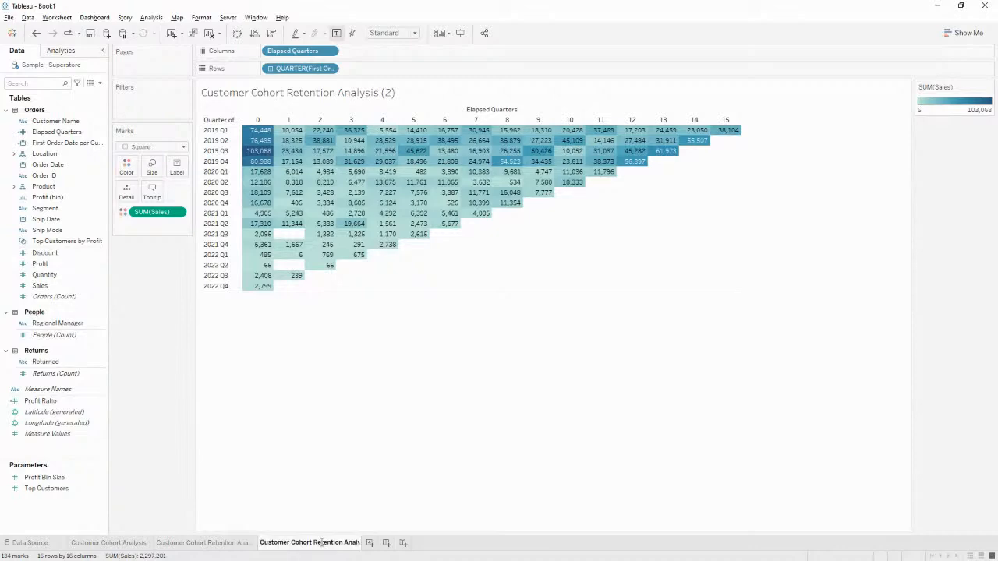
{"action": "key", "text": "shift+End"}
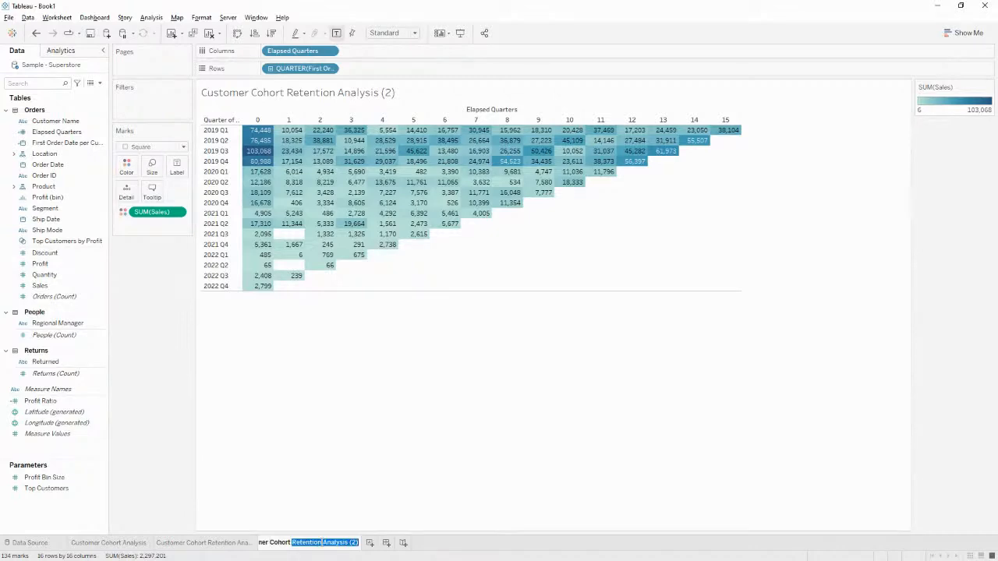
{"action": "type", "text": "Net Revenue"}
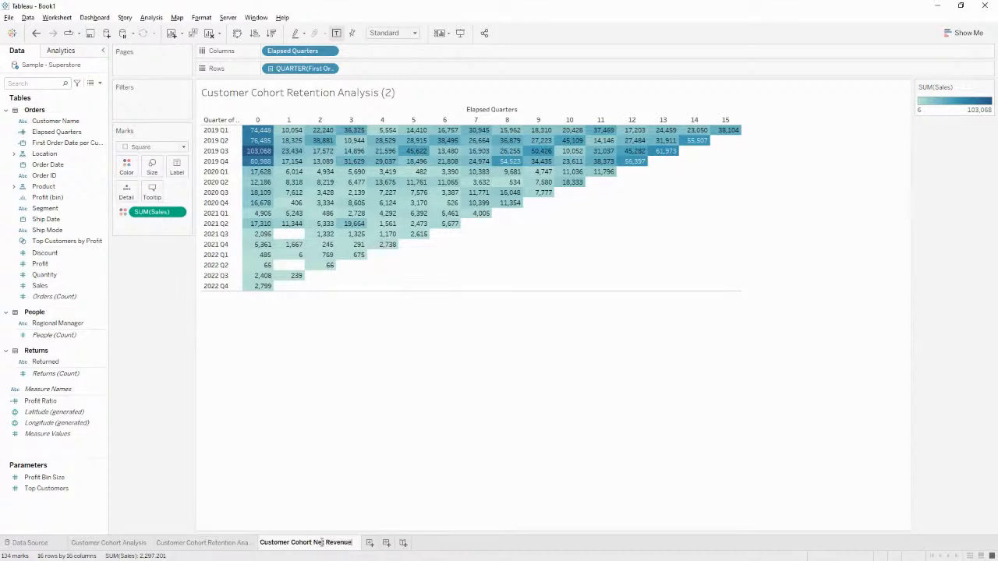
{"action": "double_click", "coordinate": [318, 543]}
{"action": "left_click", "coordinate": [319, 542]}
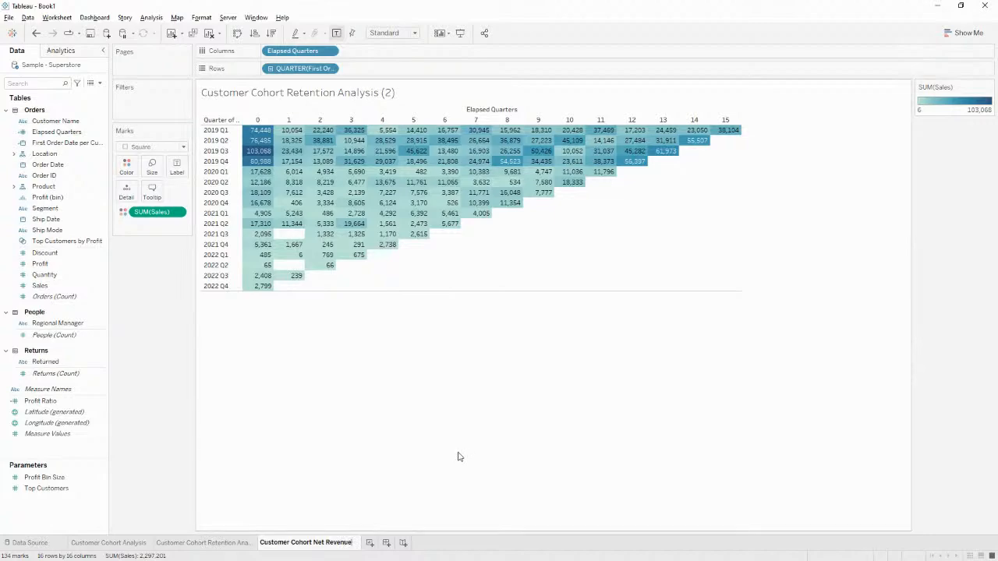
Check the cohort analysis types on the PowerPoint slide and rename the sales worksheet in Tableau as Net Revenue by Cohort
{"action": "key", "text": "alt+Tab"}
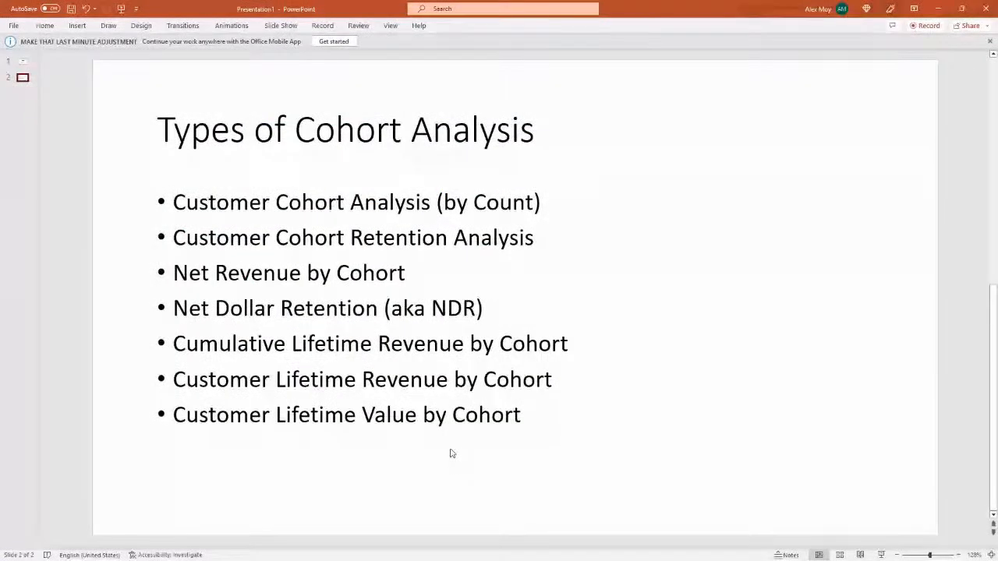
{"action": "key", "text": "alt+Tab"}
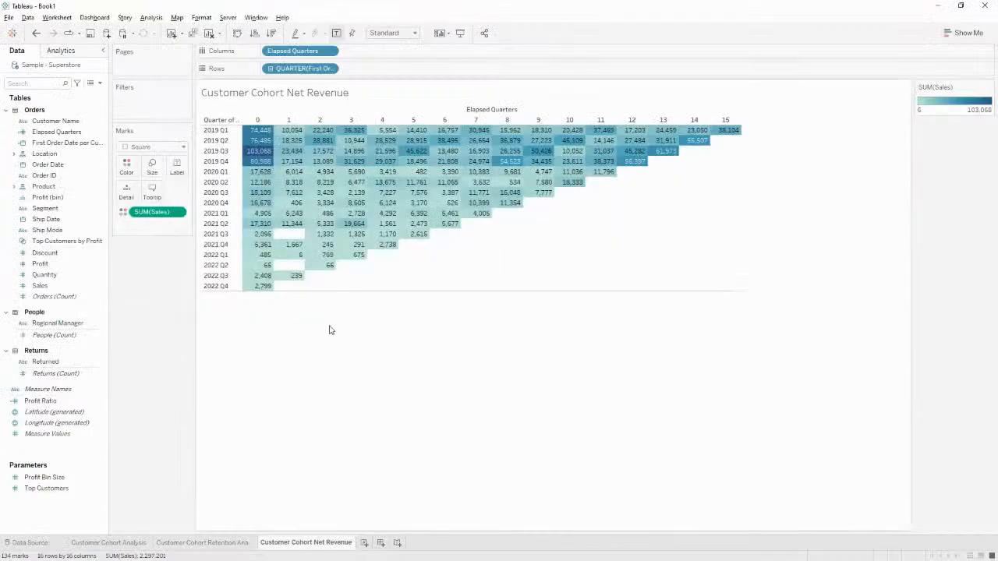
{"action": "double_click", "coordinate": [316, 542]}
{"action": "key", "text": "Return"}
{"action": "double_click", "coordinate": [346, 541]}
{"action": "type", "text": "Net Revenue by Cho"}
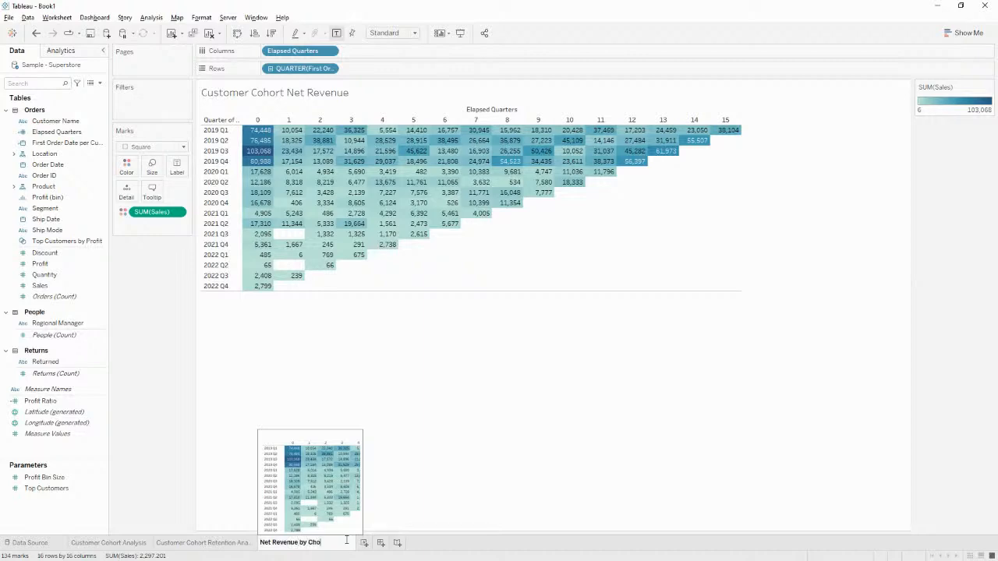
{"action": "key", "text": "Return"}
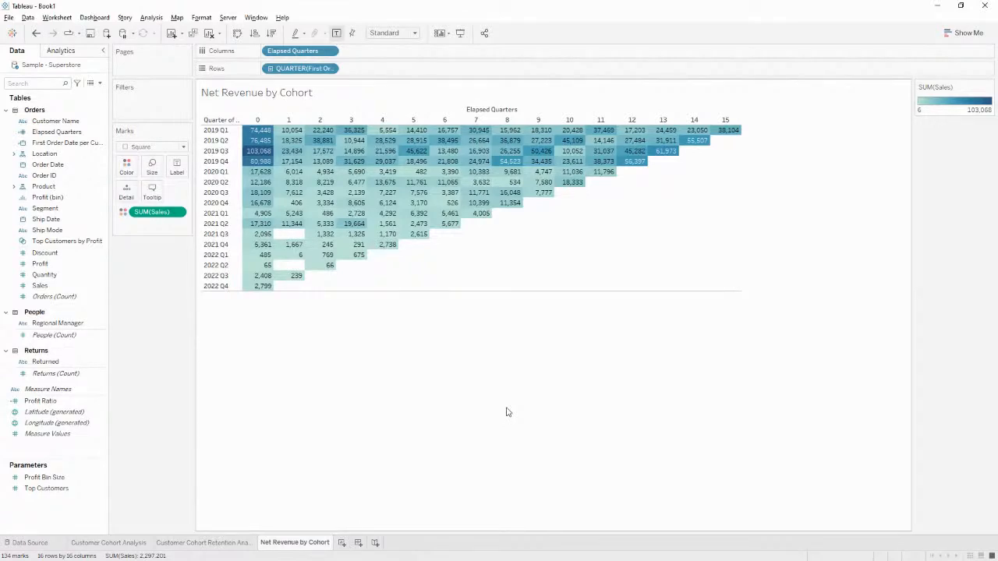
Duplicate the Net Revenue by Cohort worksheet and change the copy's name to Net Dollar Retention by Cohort (2)
{"action": "key", "text": "alt+Tab"}
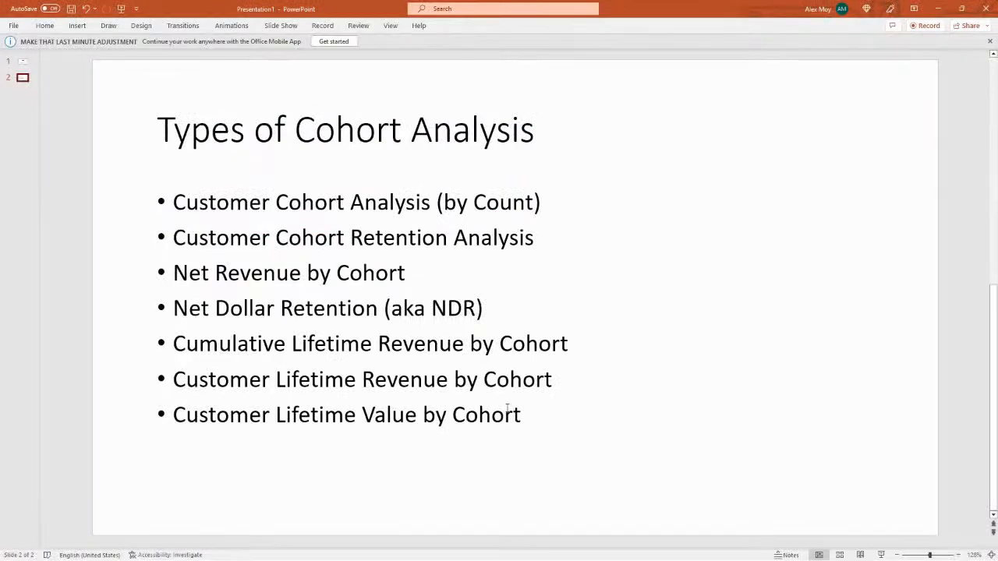
{"action": "key", "text": "alt+Tab"}
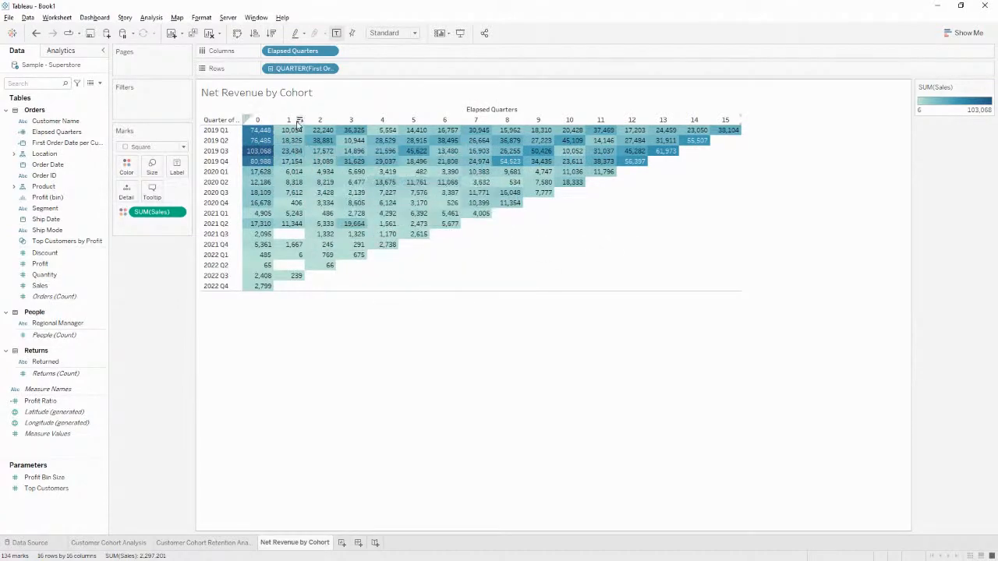
{"action": "right_click", "coordinate": [307, 545]}
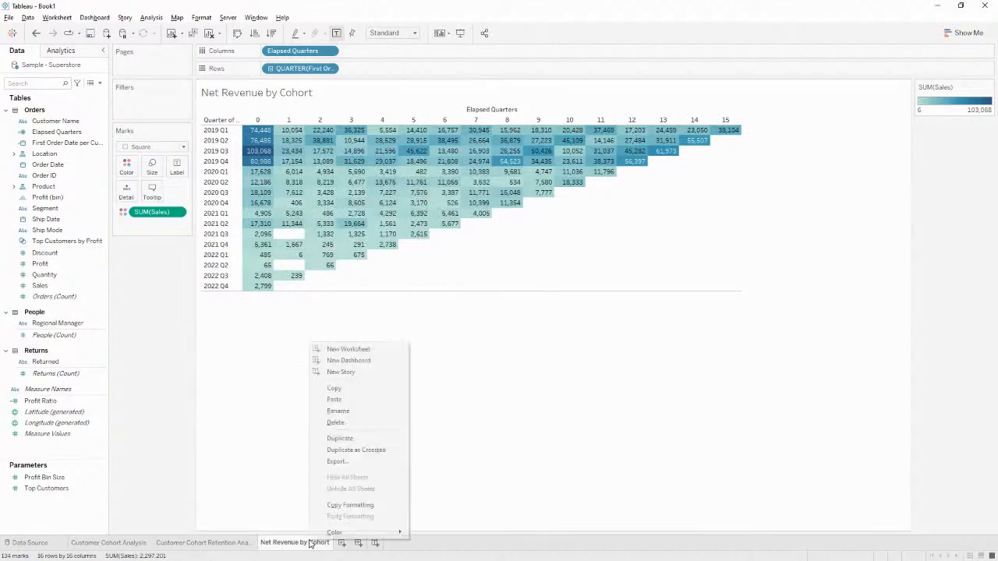
{"action": "left_click", "coordinate": [360, 438]}
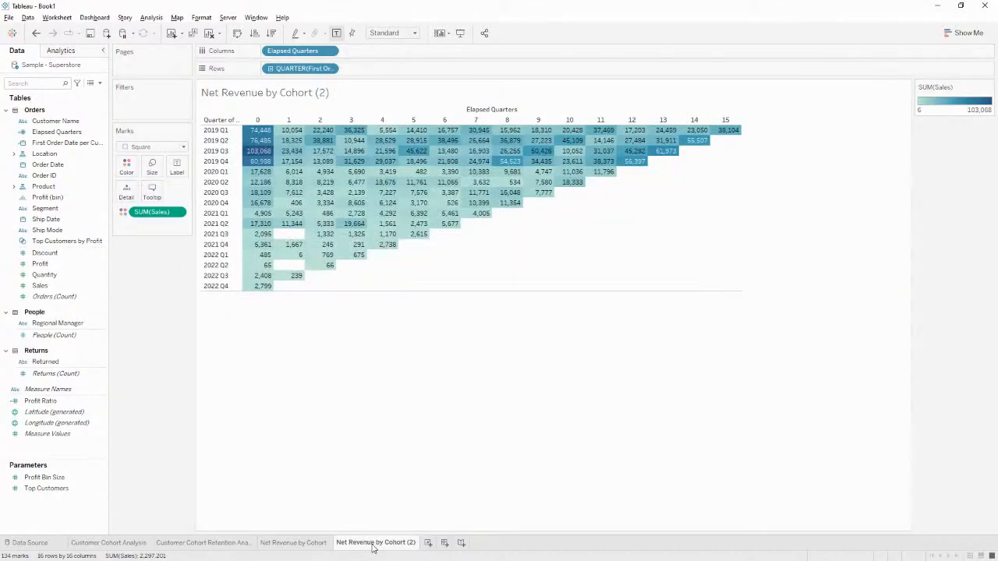
{"action": "double_click", "coordinate": [372, 545]}
{"action": "key", "text": "Return"}
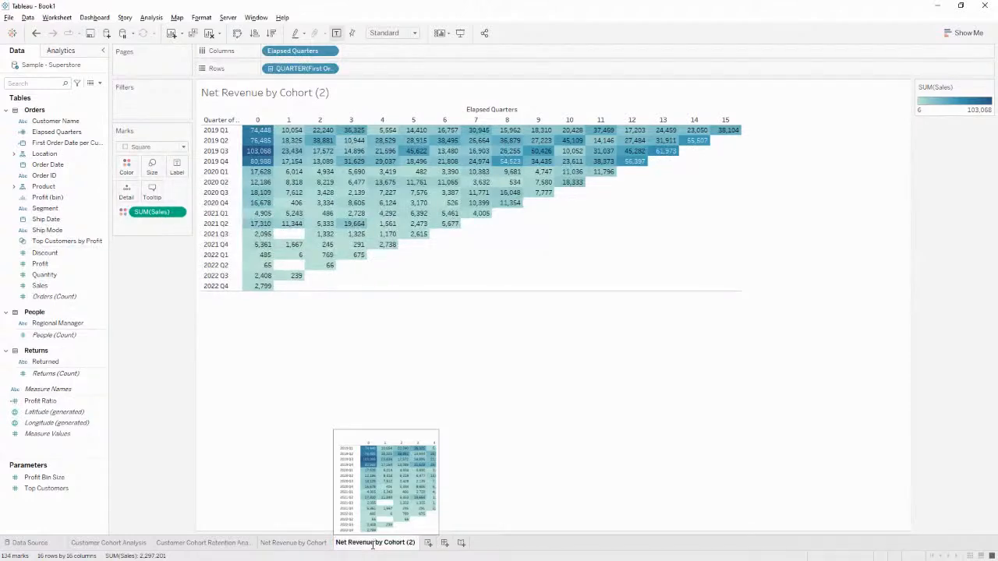
{"action": "type", "text": "Retention"}
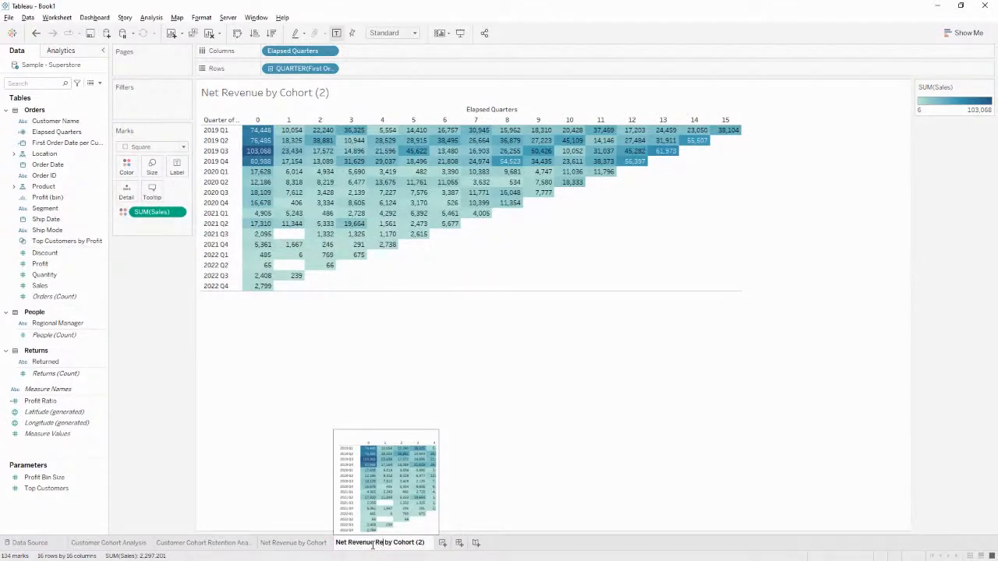
{"action": "double_click", "coordinate": [372, 544]}
{"action": "type", "text": "Dollar Retention"}
{"action": "key", "text": "Return"}
Remove the (2) suffix from the duplicated worksheet's name so it reads Net Dollar Retention by Cohort
{"action": "key", "text": "alt+Tab"}
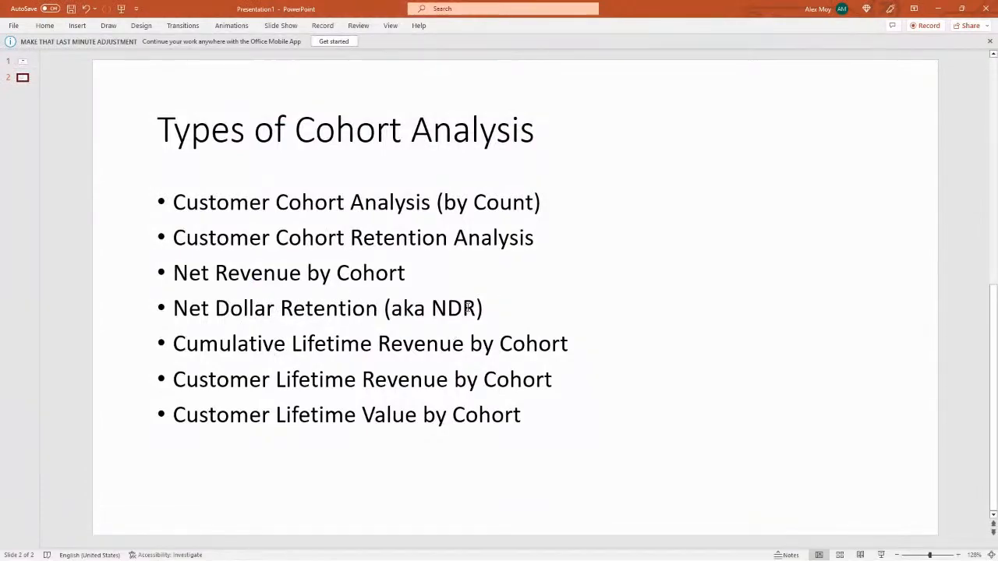
{"action": "key", "text": "alt+Tab"}
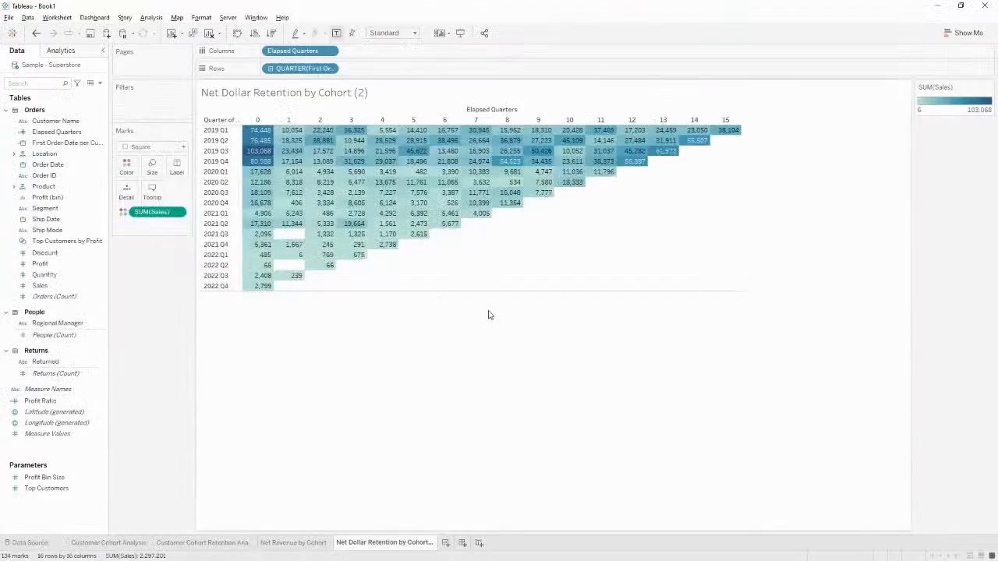
{"action": "double_click", "coordinate": [408, 544]}
{"action": "key", "text": "Right"}
{"action": "key", "text": "BackSpace"}
{"action": "key", "text": "BackSpace"}
{"action": "key", "text": "Return"}
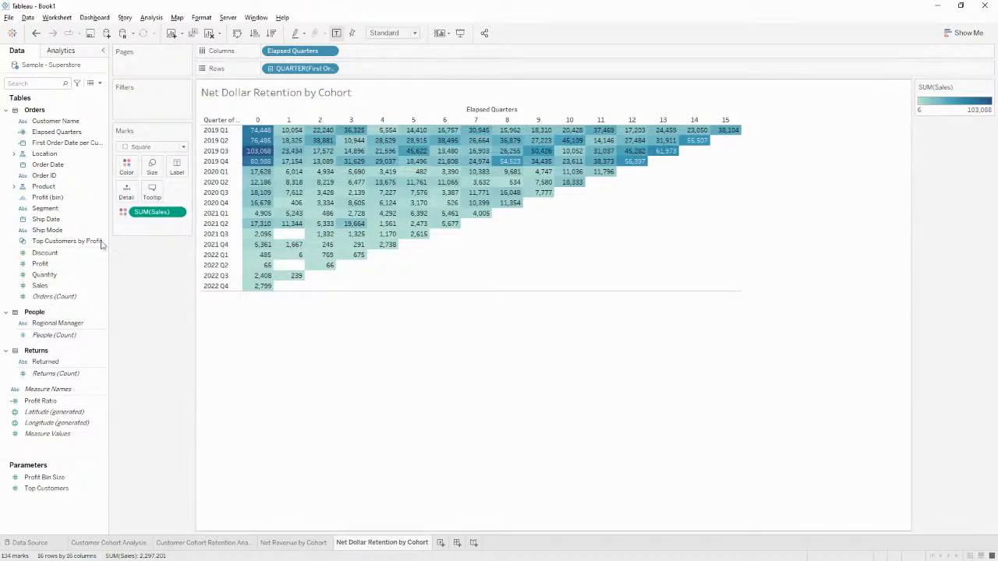
Add a table calculation to SUM(Sales) using Percent From, computed across the table and relative to First
{"action": "right_click", "coordinate": [161, 216]}
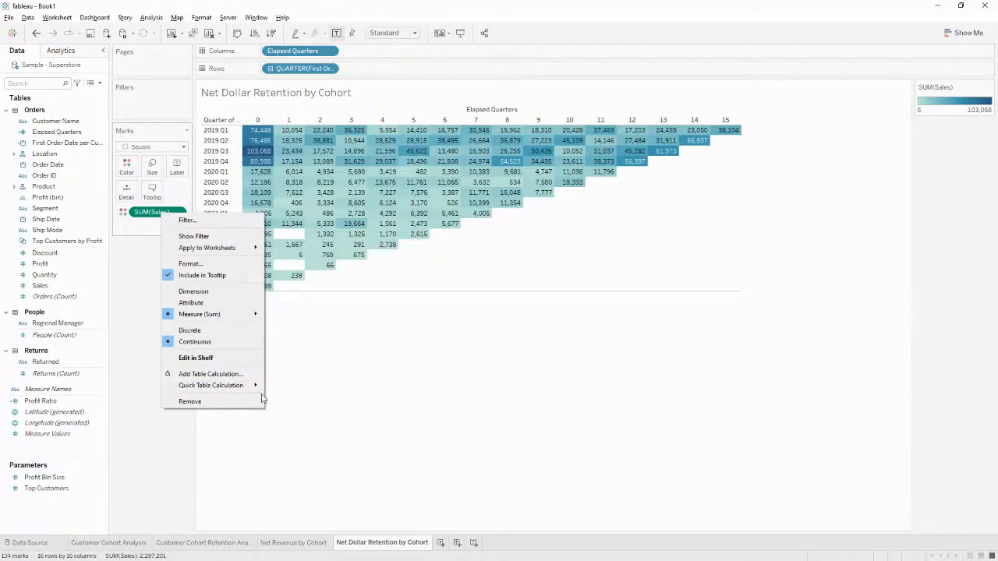
{"action": "mouse_move", "coordinate": [244, 388]}
{"action": "left_click", "coordinate": [209, 374]}
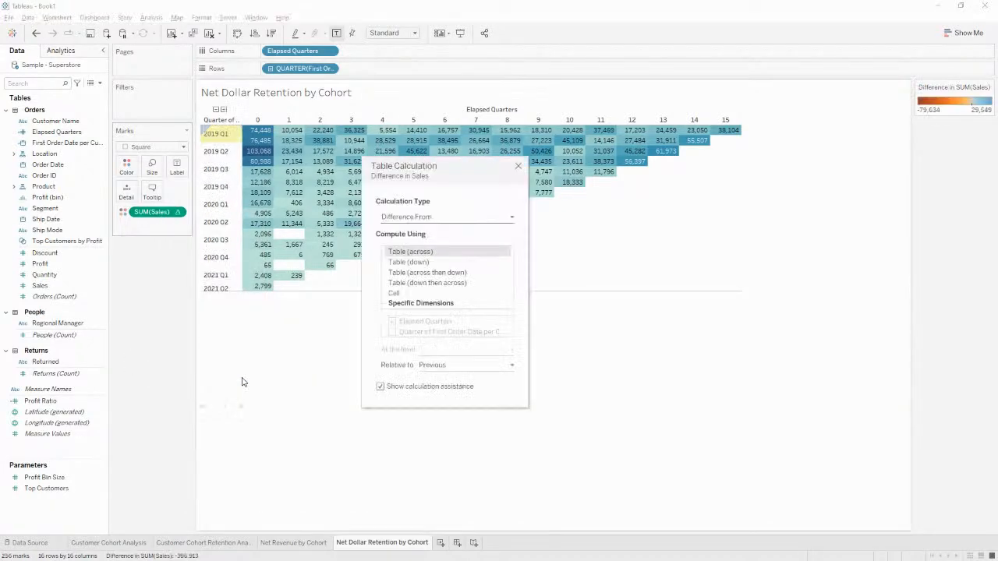
{"action": "left_click", "coordinate": [479, 216]}
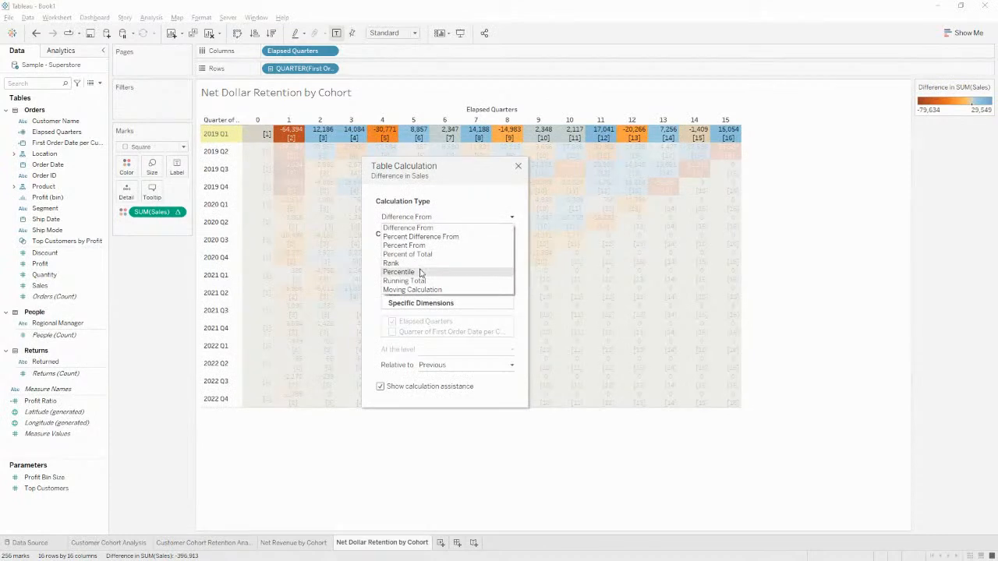
{"action": "left_click", "coordinate": [435, 245]}
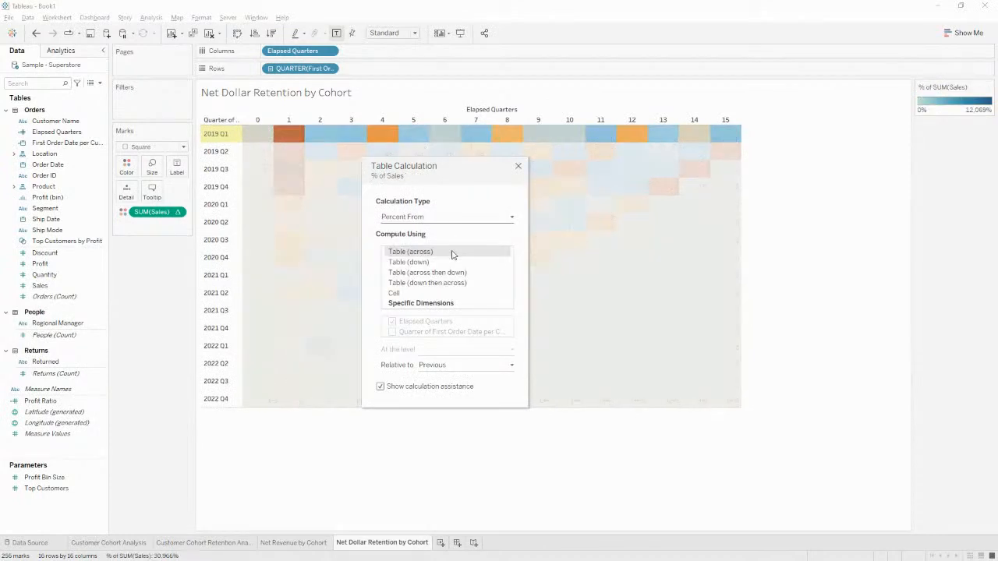
{"action": "left_click", "coordinate": [434, 365]}
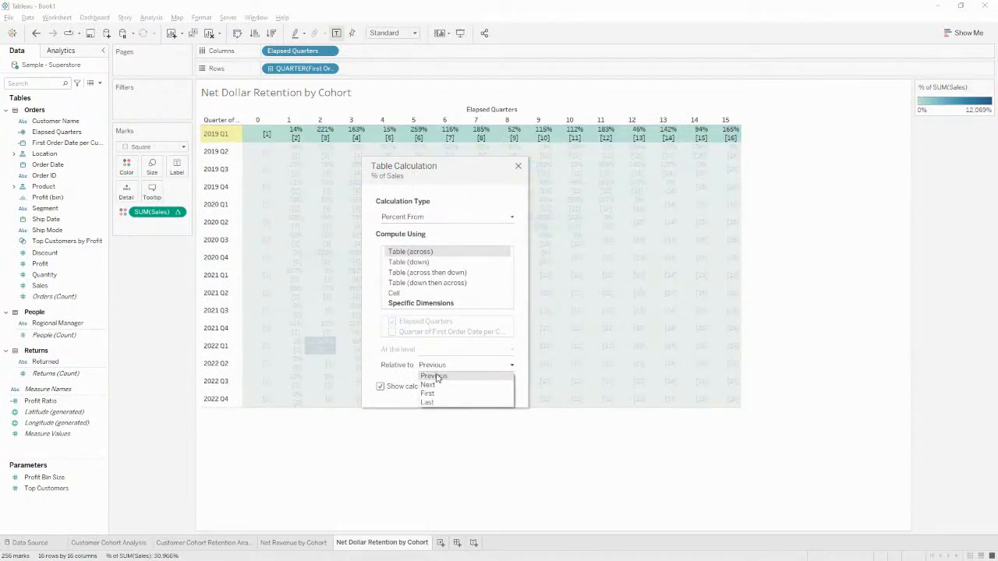
{"action": "left_click", "coordinate": [472, 395]}
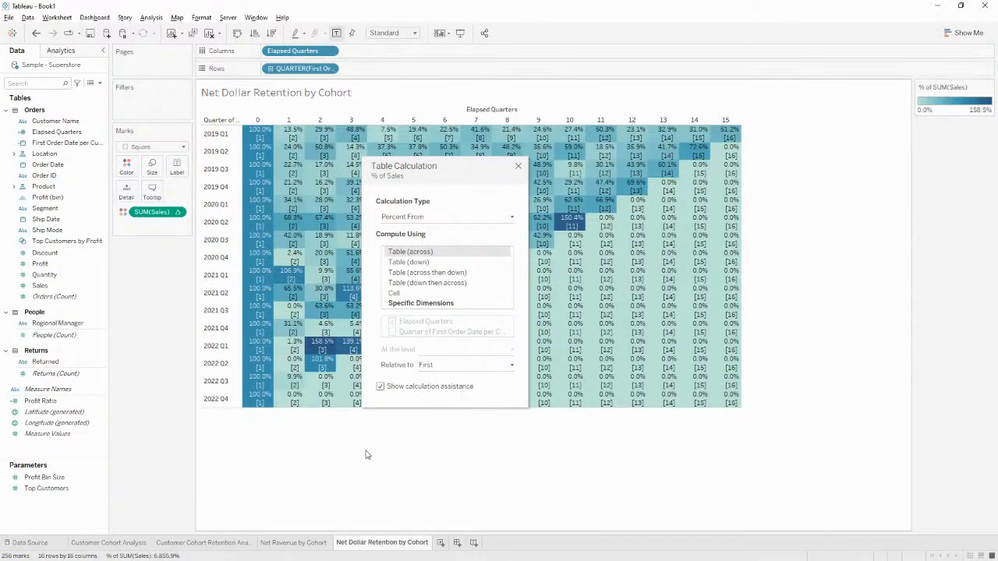
{"action": "left_click", "coordinate": [517, 166]}
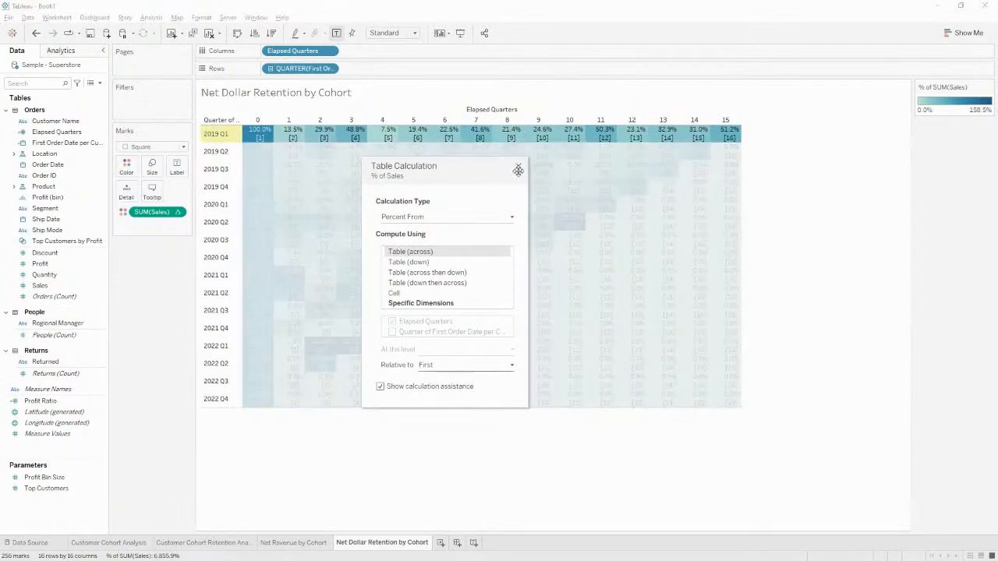
{"action": "left_click", "coordinate": [518, 166]}
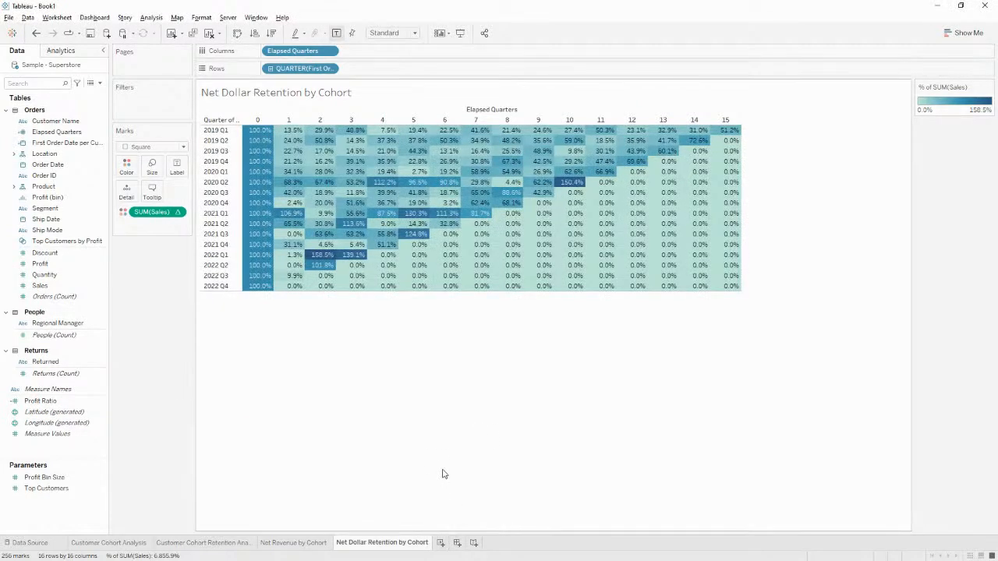
Format the sales percentages with the custom number format 0.0%;-0.0%;"" so zero values are blank
{"action": "right_click", "coordinate": [157, 214]}
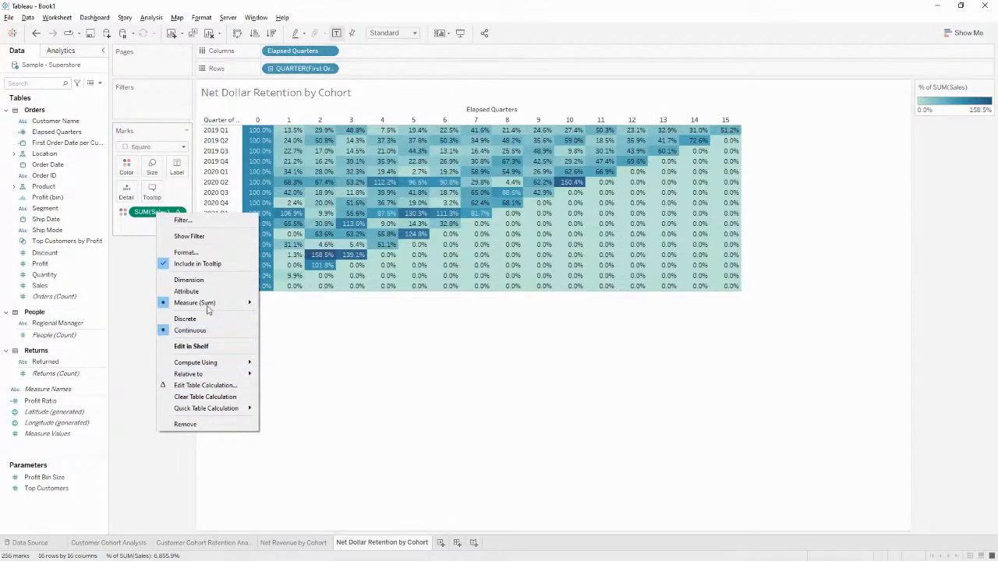
{"action": "left_click", "coordinate": [215, 256]}
{"action": "left_click", "coordinate": [74, 147]}
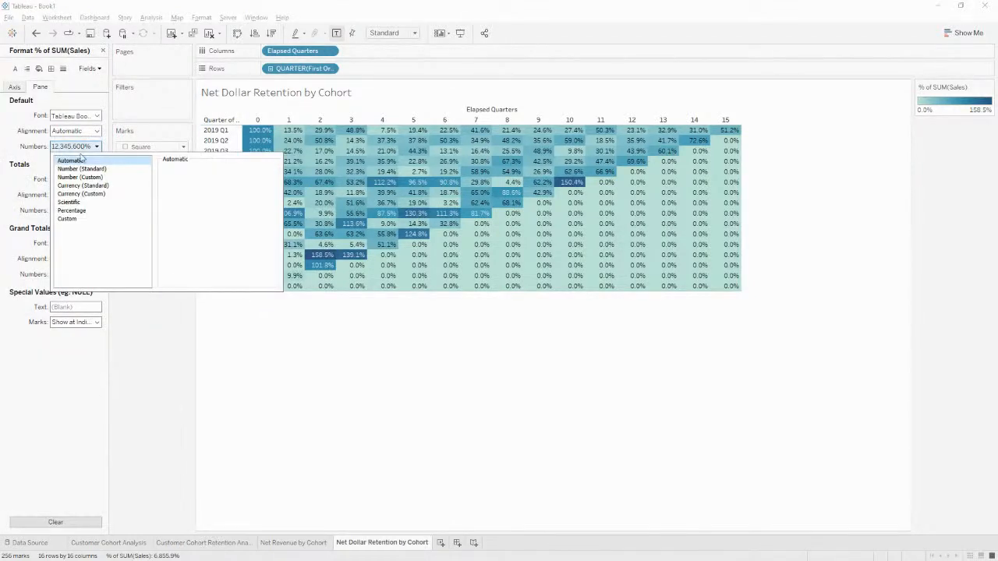
{"action": "left_click", "coordinate": [88, 211]}
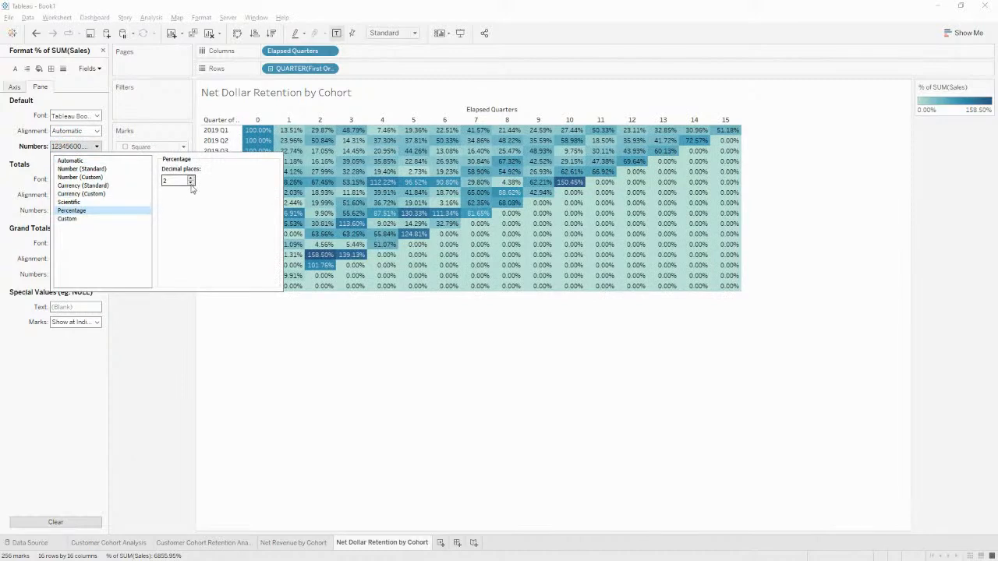
{"action": "left_click", "coordinate": [191, 183]}
{"action": "left_click", "coordinate": [68, 219]}
{"action": "left_click_drag", "start_coordinate": [163, 181], "coordinate": [202, 180]}
{"action": "left_click", "coordinate": [202, 179]}
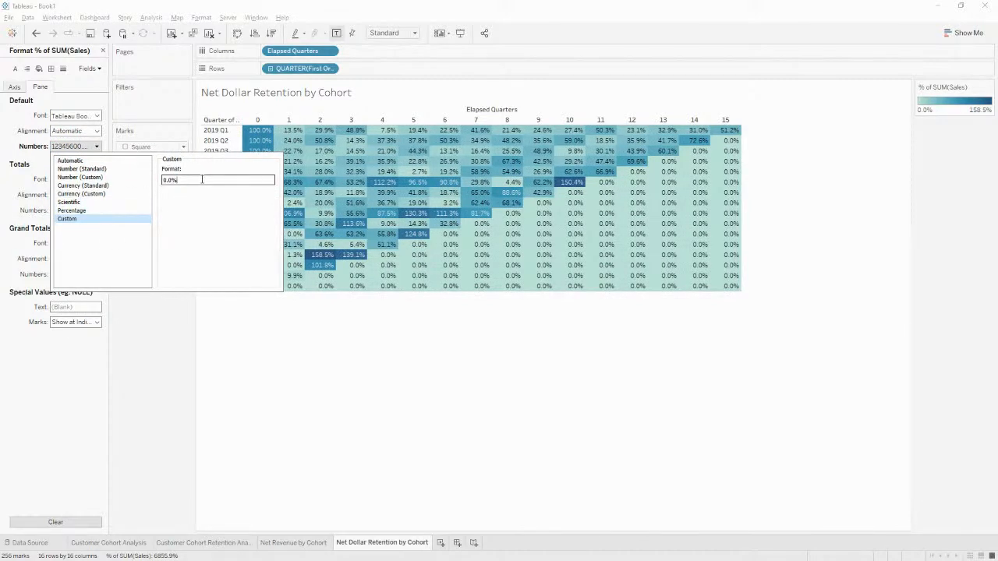
{"action": "type", "text": ";"}
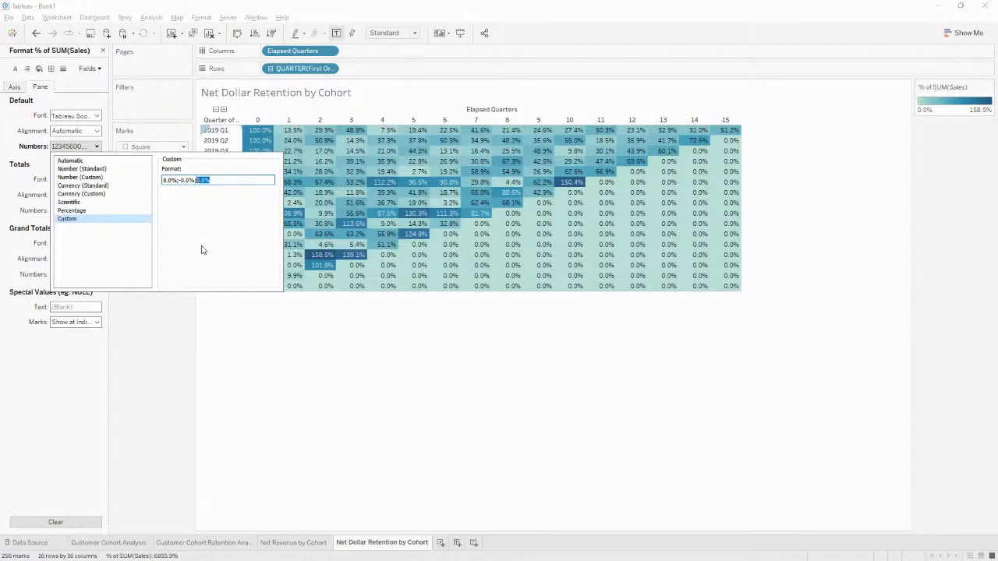
{"action": "type", "text": "\""}
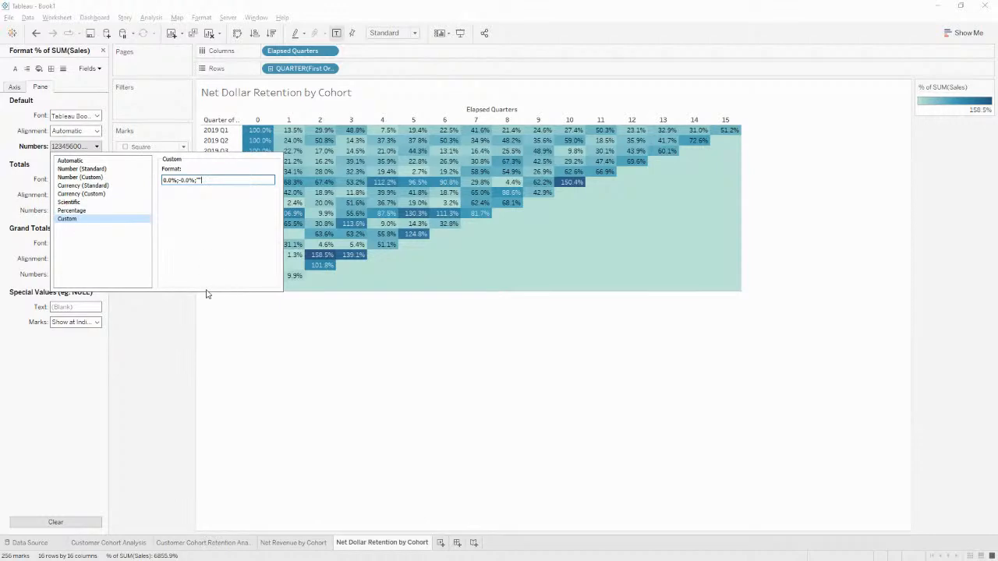
{"action": "left_click", "coordinate": [340, 364]}
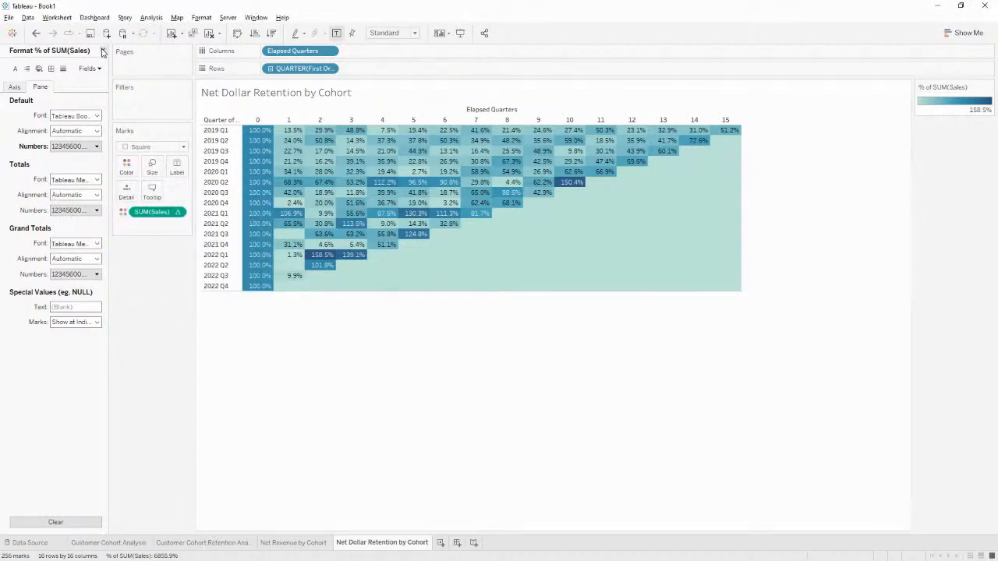
{"action": "left_click", "coordinate": [103, 51]}
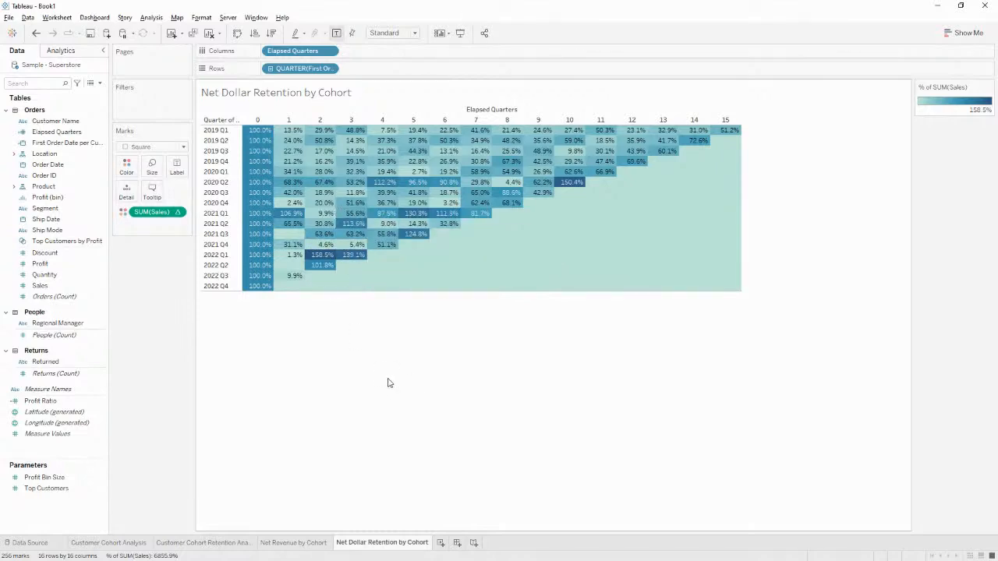
Compare the Net Revenue by Cohort heatmap with the Net Dollar Retention by Cohort heatmap
{"action": "left_click", "coordinate": [316, 544]}
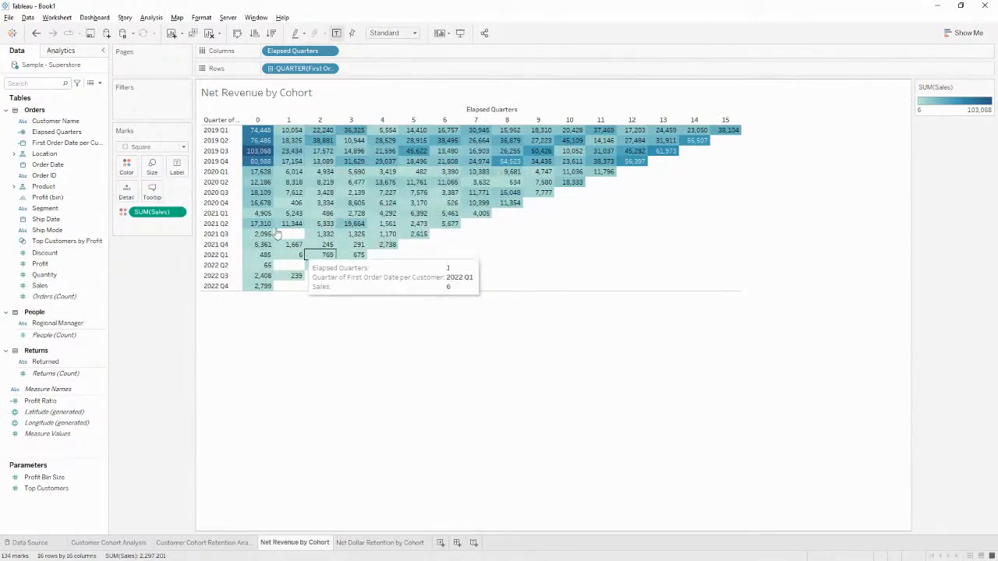
{"action": "left_click", "coordinate": [374, 543]}
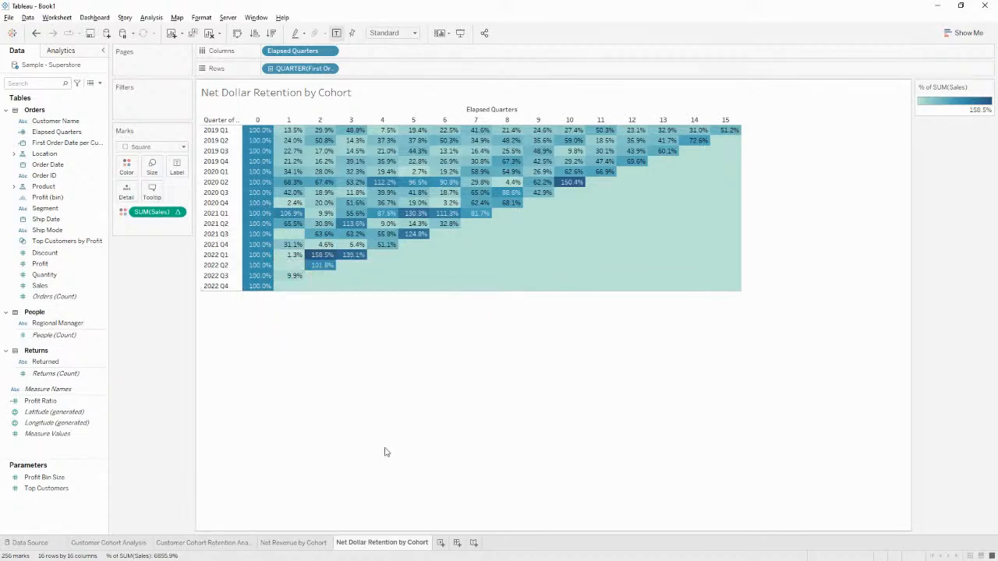
{"action": "left_click", "coordinate": [440, 542]}
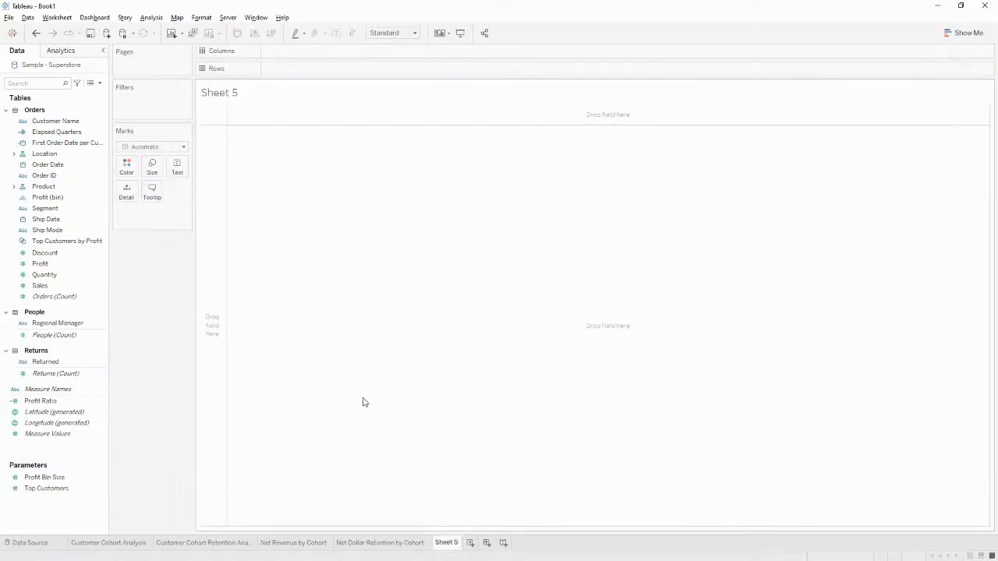
{"action": "key", "text": "alt+Tab"}
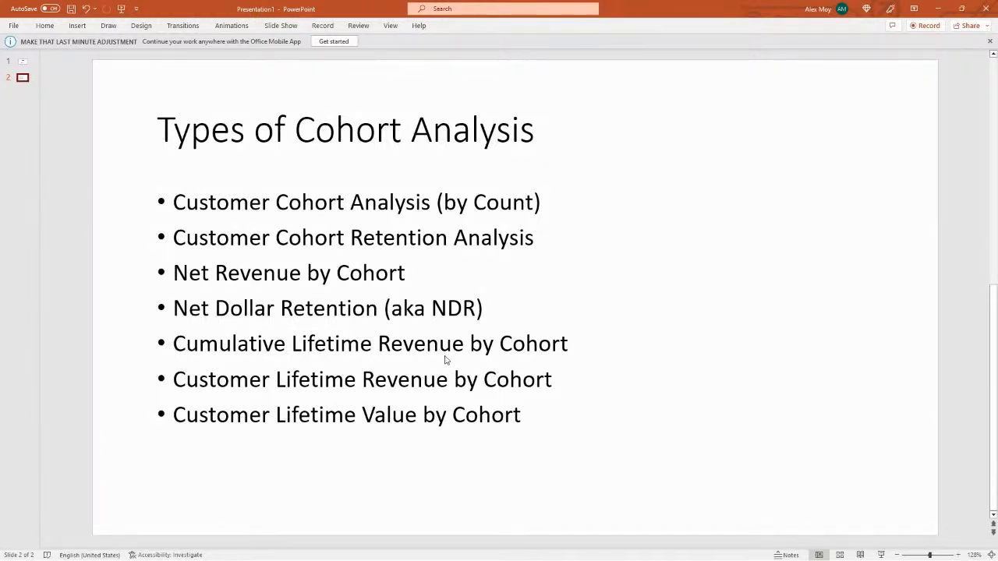
{"action": "key", "text": "alt+Tab"}
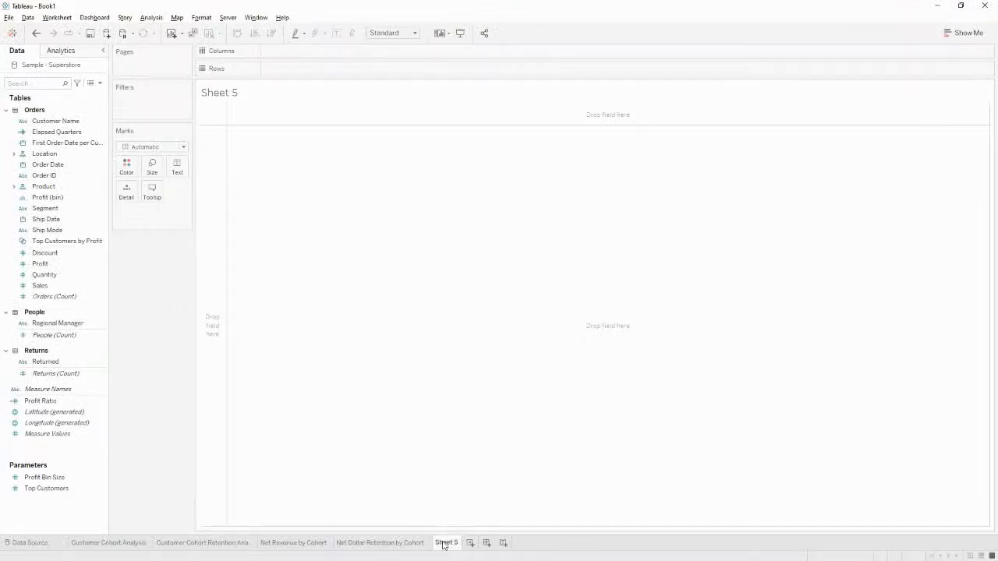
{"action": "right_click", "coordinate": [443, 545]}
{"action": "left_click", "coordinate": [487, 425]}
Duplicate the Net Revenue by Cohort worksheet and place the copy after Net Dollar Retention by Cohort
{"action": "left_click", "coordinate": [295, 543]}
{"action": "right_click", "coordinate": [301, 548]}
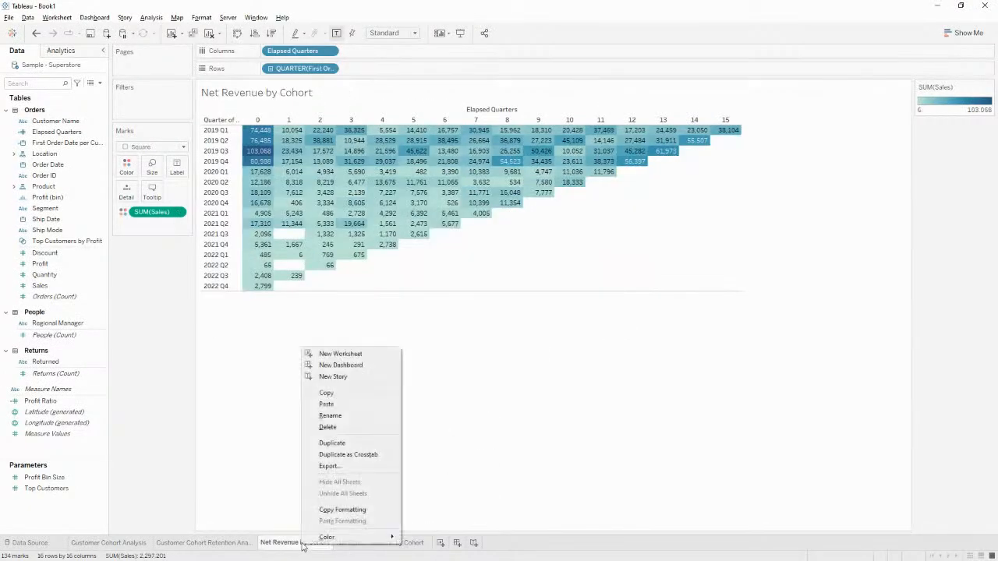
{"action": "left_click", "coordinate": [346, 441]}
{"action": "left_click_drag", "start_coordinate": [366, 541], "coordinate": [478, 546]}
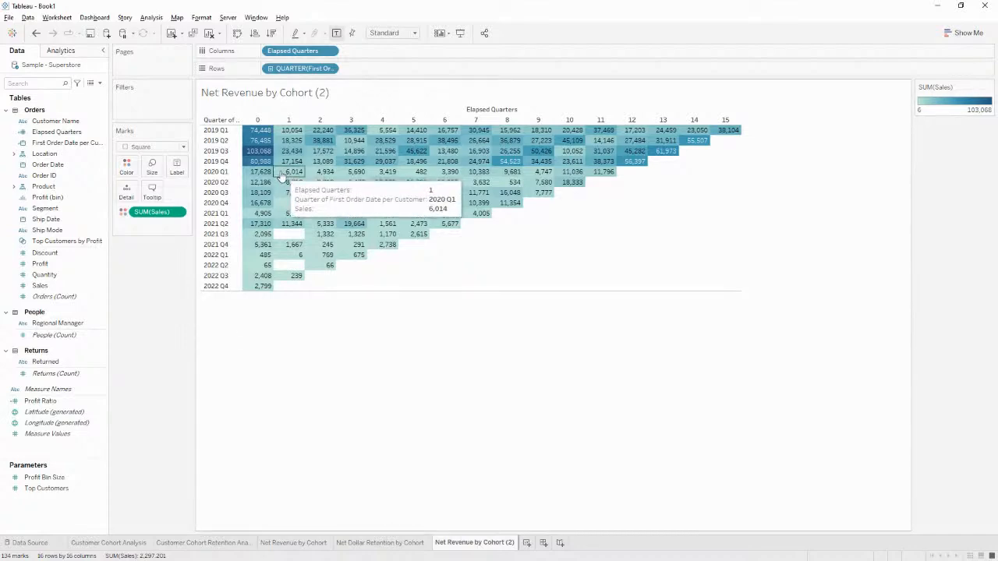
Create the calculated field Cumulative Revenue as WINDOW_SUM(sum([Sales]),first(),0) and replace SUM(Sales) with it on the duplicated heatmap
{"action": "left_click", "coordinate": [98, 84]}
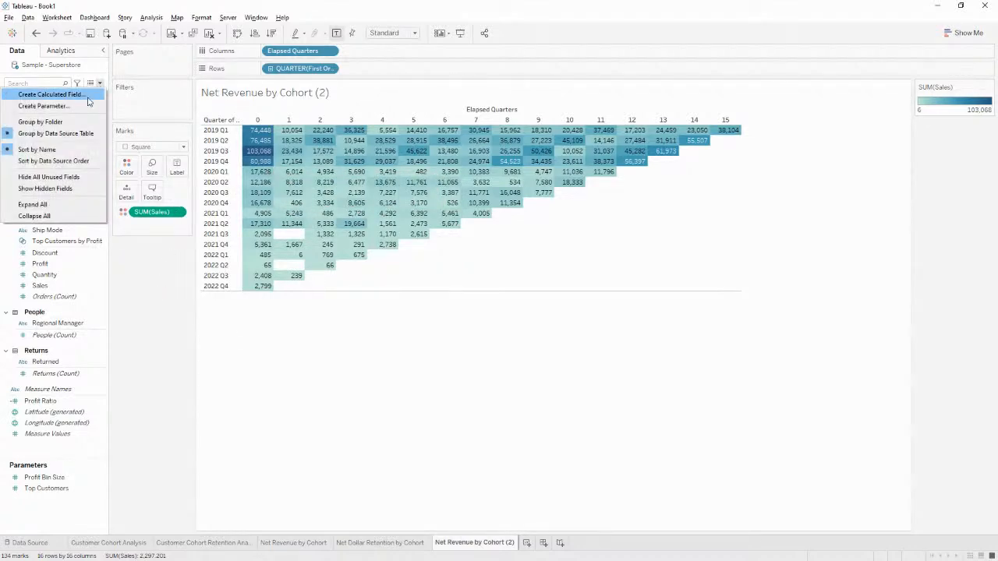
{"action": "left_click", "coordinate": [64, 94]}
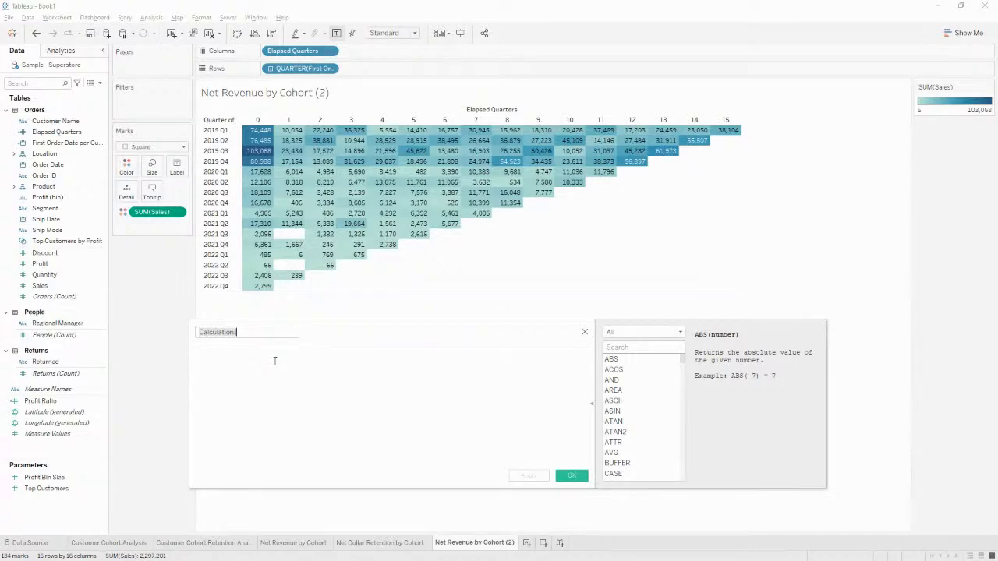
{"action": "type", "text": "Cum"}
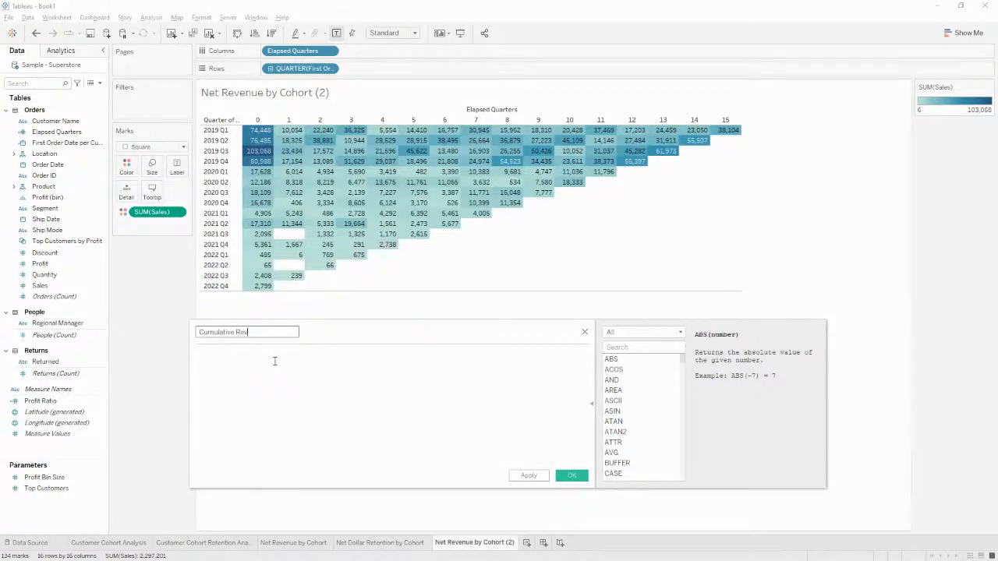
{"action": "left_click", "coordinate": [274, 361]}
{"action": "type", "text": "window_sum"}
{"action": "key", "text": "Return"}
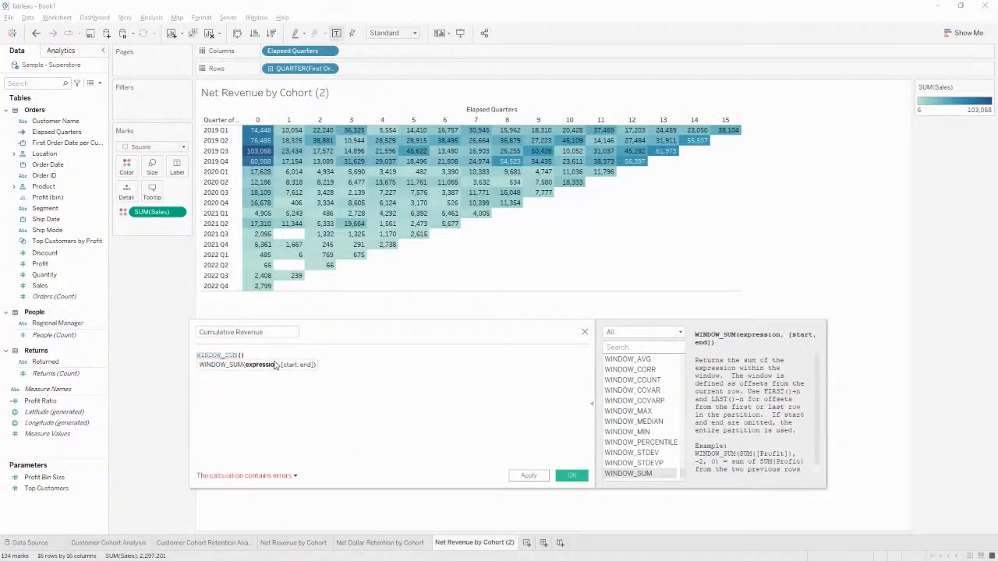
{"action": "type", "text": "sum(sa"}
{"action": "key", "text": "Return"}
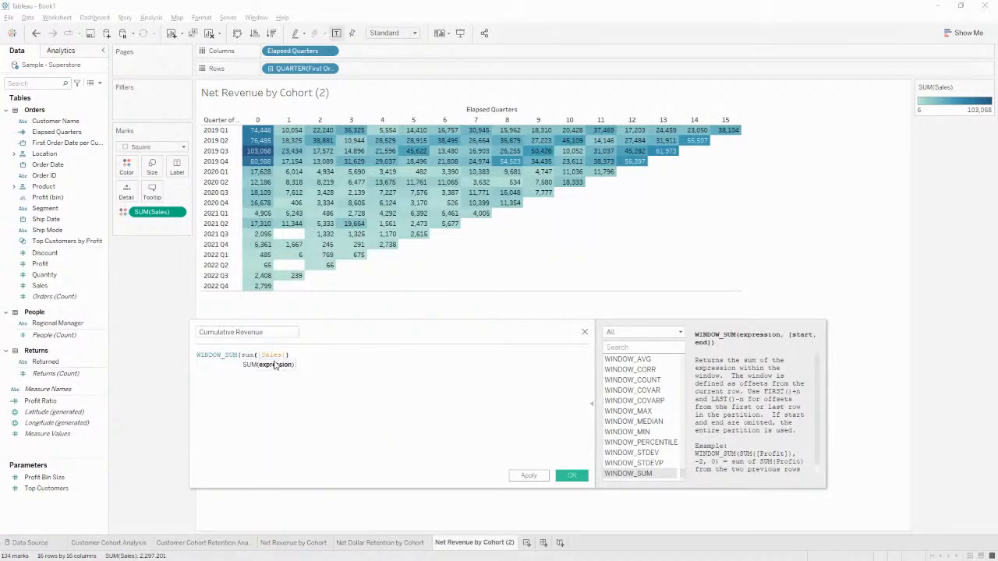
{"action": "type", "text": "),"}
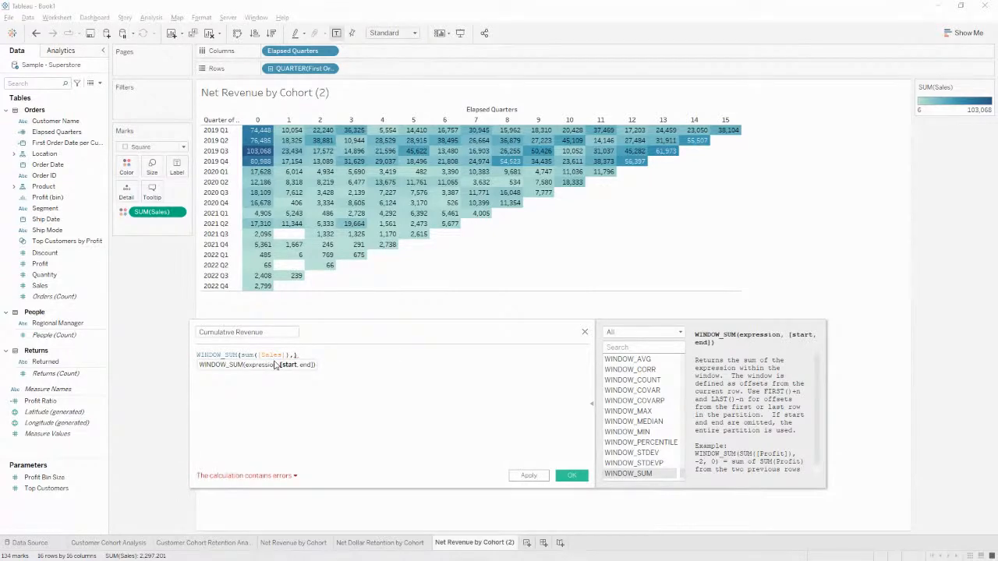
{"action": "type", "text": "first(),0"}
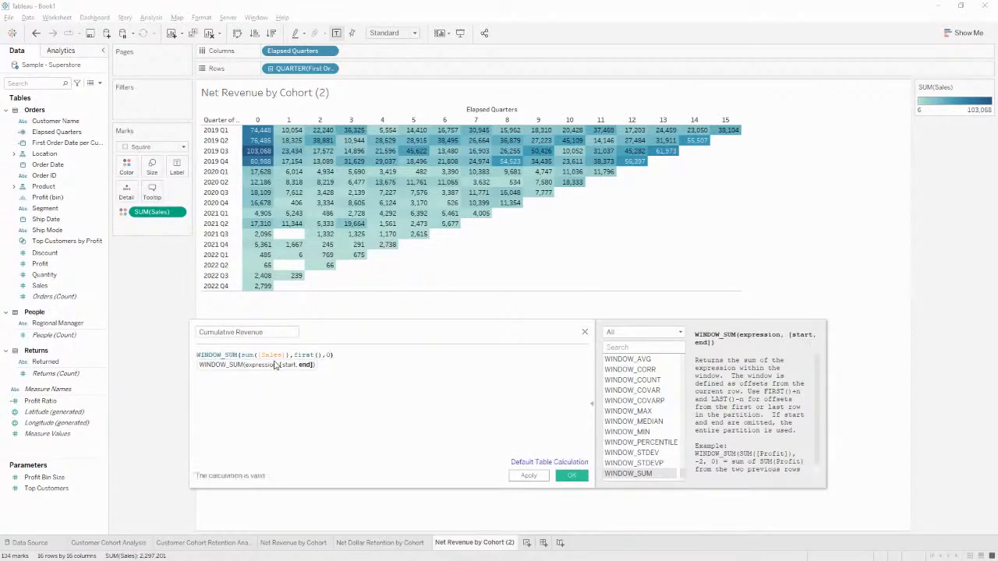
{"action": "key", "text": "Right"}
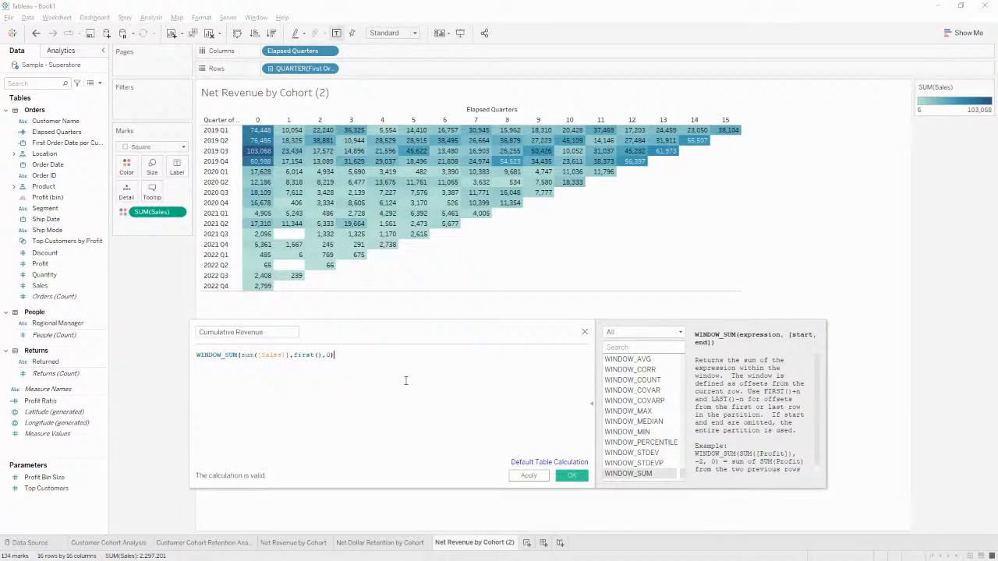
{"action": "left_click", "coordinate": [572, 476]}
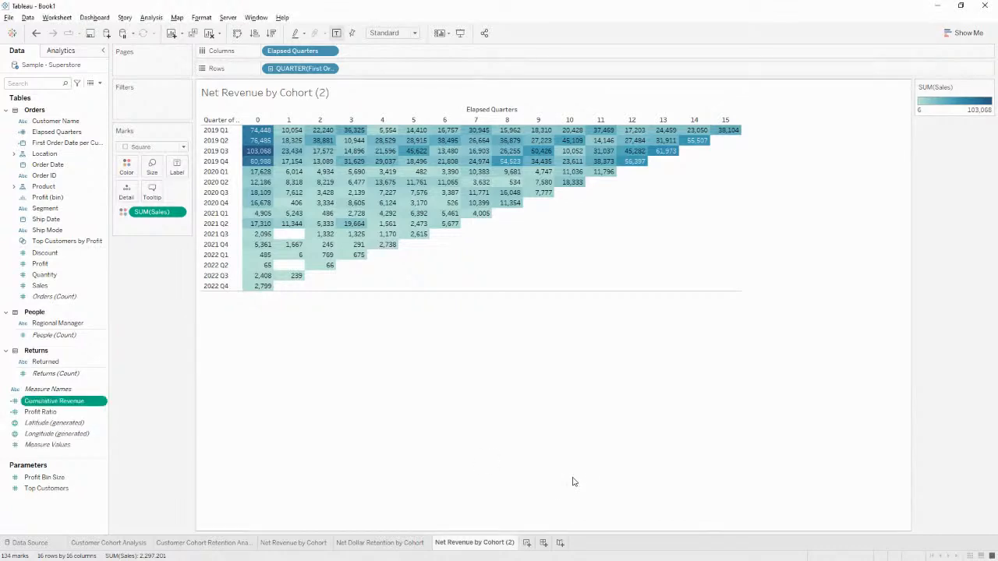
{"action": "left_click_drag", "start_coordinate": [72, 403], "coordinate": [165, 212]}
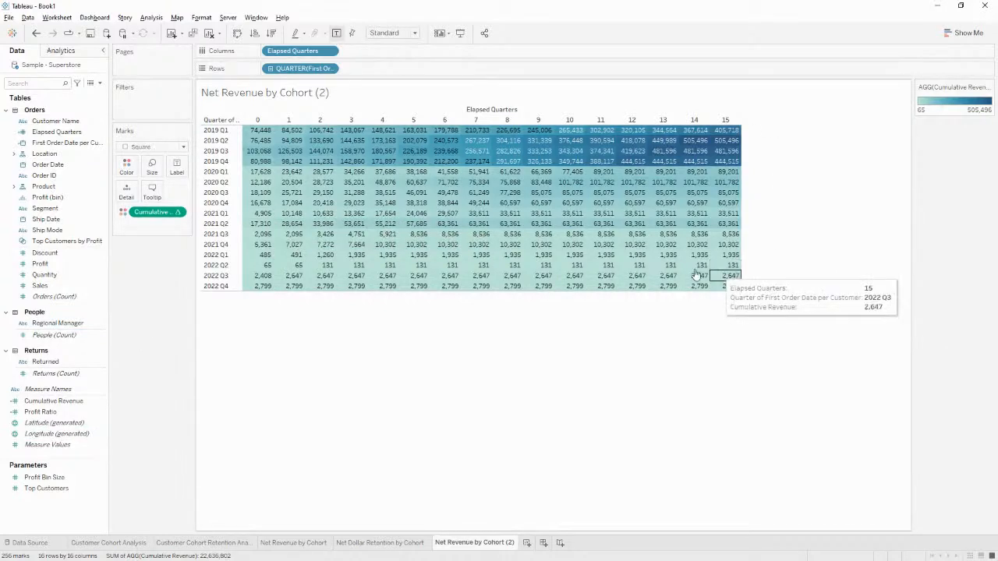
Edit the Cumulative Revenue calculated field, inserting the condition if isnull(lookup(sum([Sales]),0)) above the WINDOW_SUM expression
{"action": "left_click", "coordinate": [56, 373]}
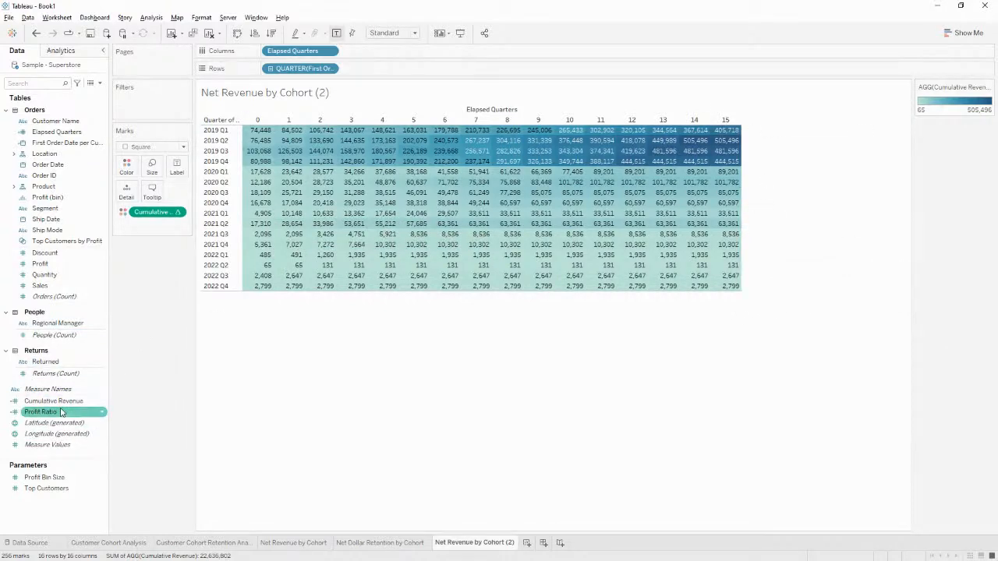
{"action": "right_click", "coordinate": [65, 403]}
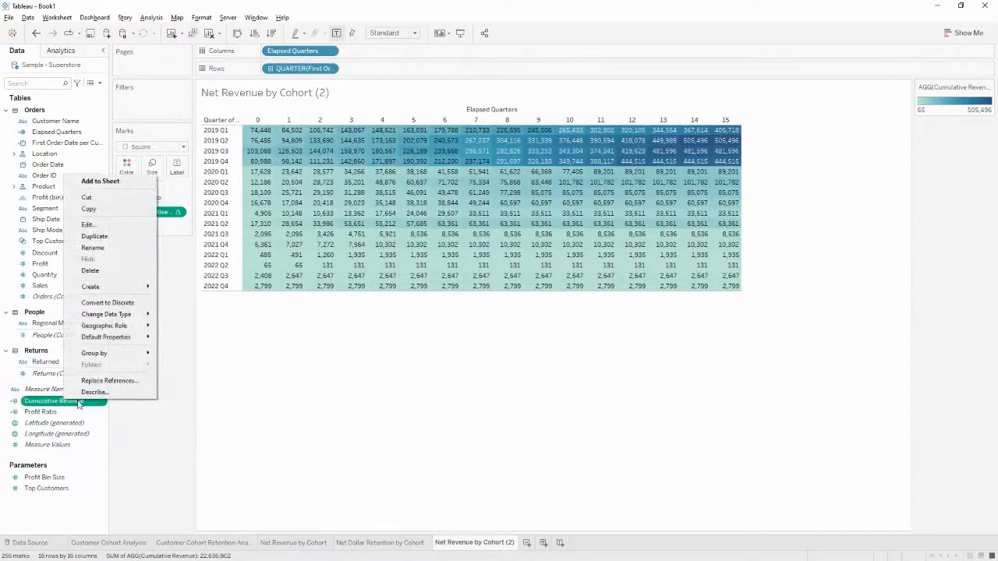
{"action": "left_click", "coordinate": [107, 226]}
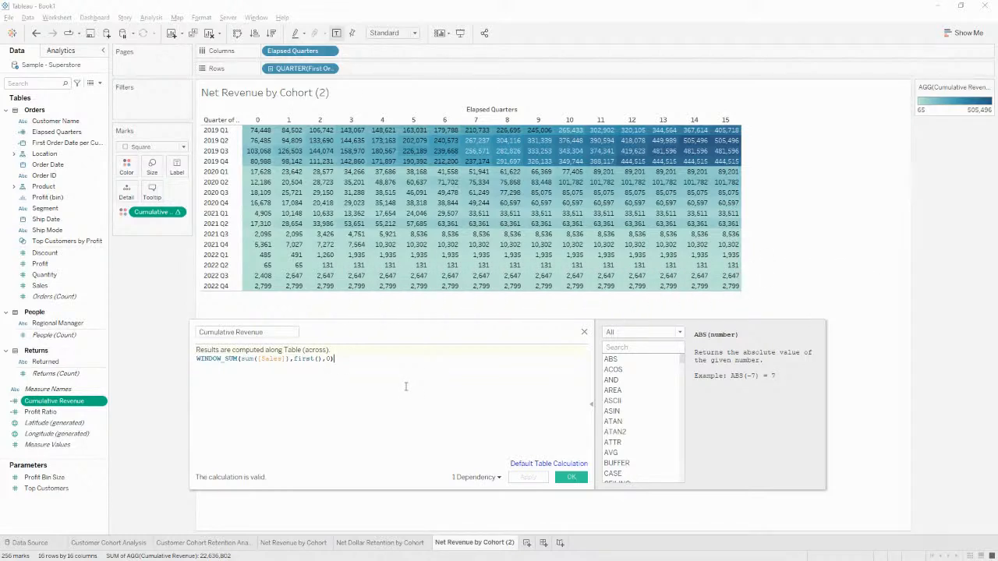
{"action": "key", "text": "ctrl+a"}
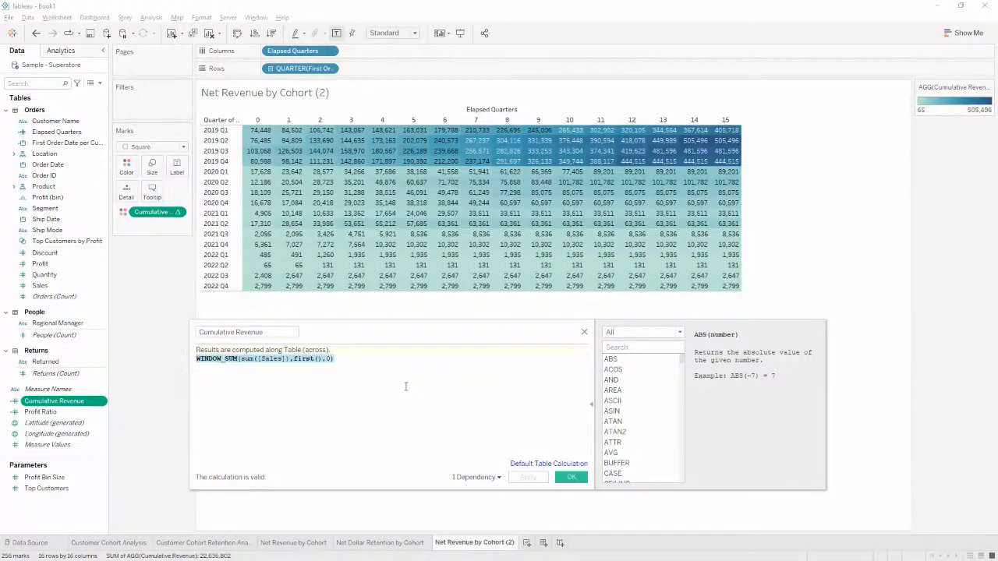
{"action": "key", "text": "Home"}
{"action": "key", "text": "Return"}
{"action": "key", "text": "Return"}
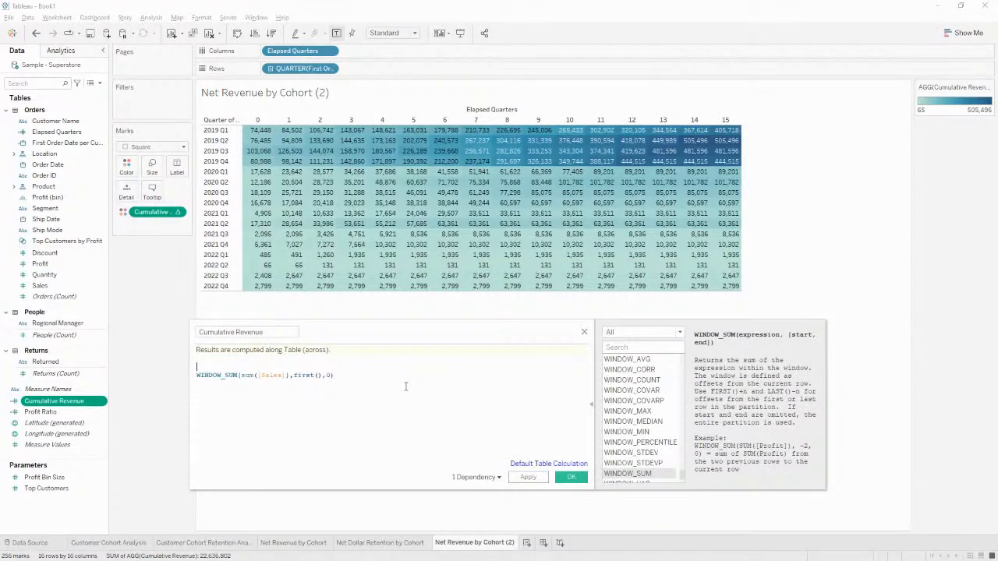
{"action": "type", "text": "if look"}
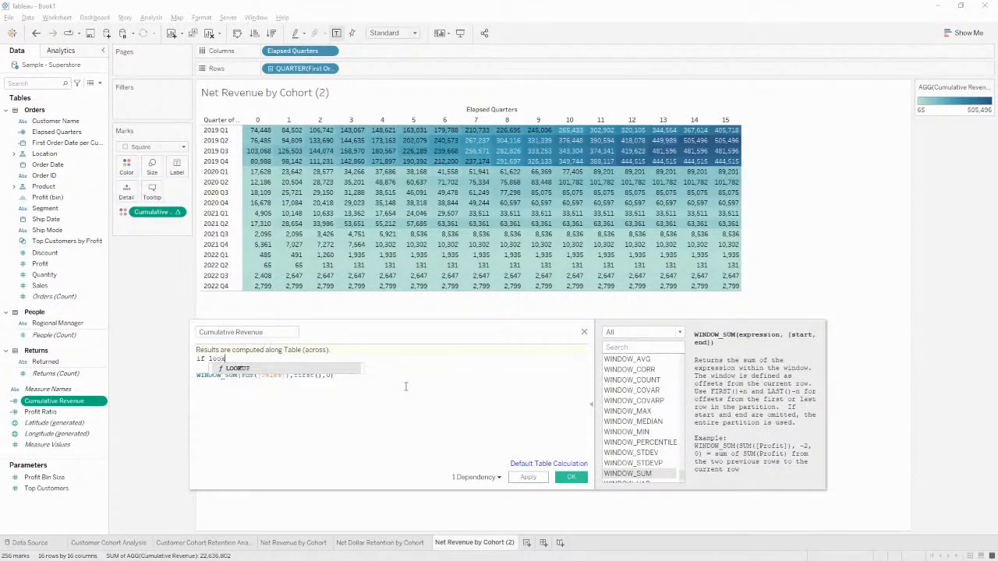
{"action": "type", "text": "up("}
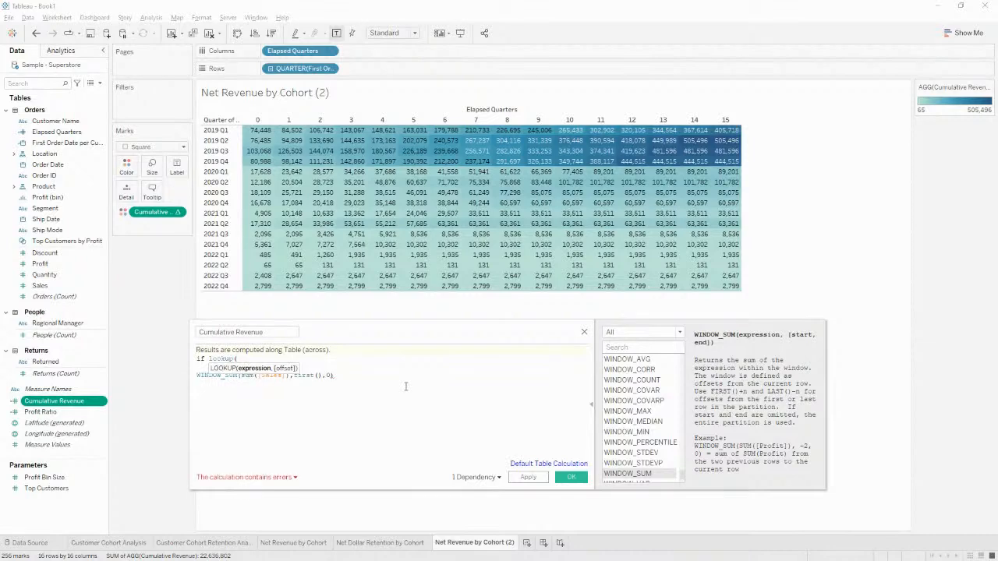
{"action": "type", "text": "sum(s"}
{"action": "key", "text": "Return"}
{"action": "type", "text": "),"}
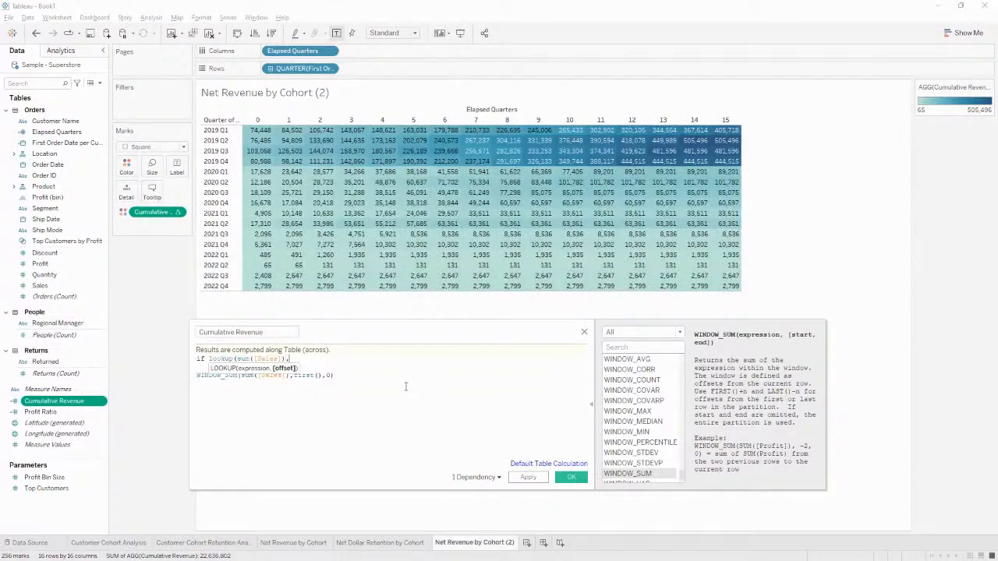
{"action": "type", "text": "3)"}
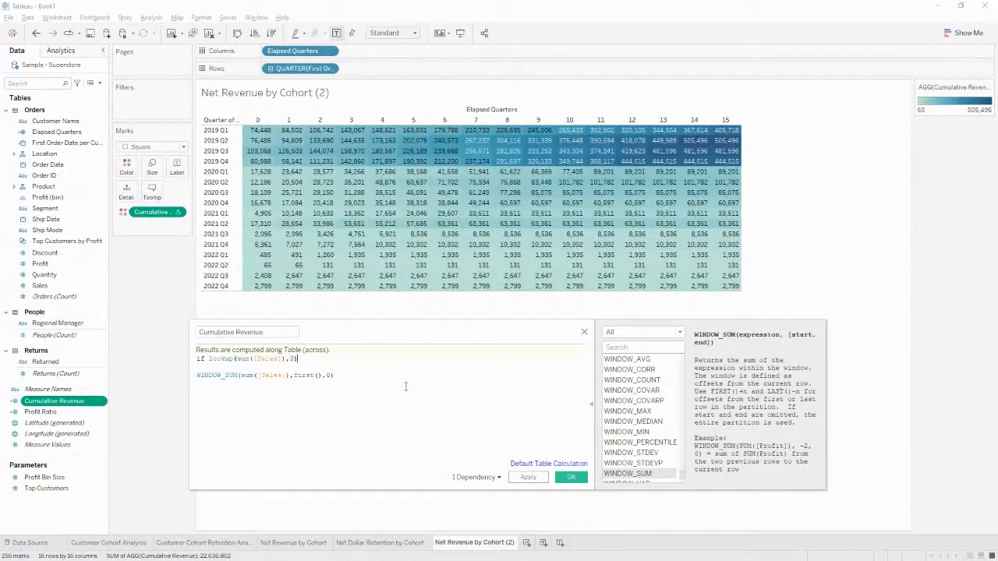
{"action": "key", "text": "ctrl+Right"}
{"action": "type", "text": "isnull("}
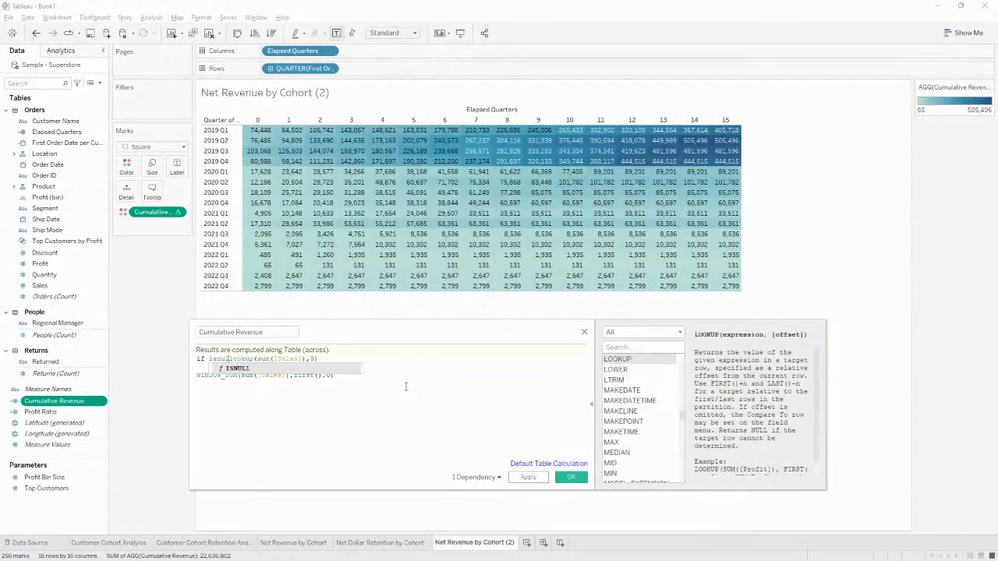
{"action": "type", "text": ")"}
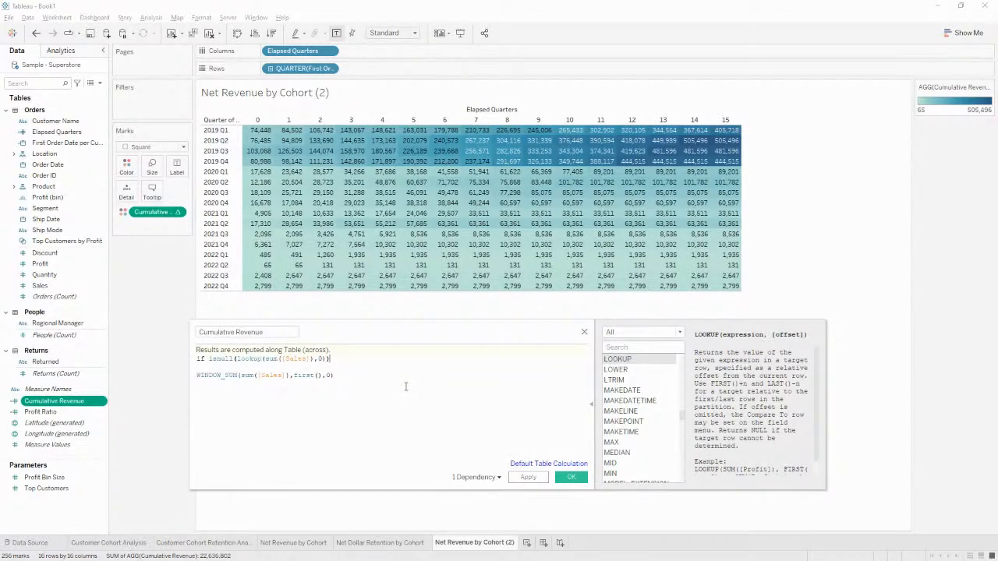
Complete the condition with then 0, put else before the WINDOW_SUM expression, add end on its own line, and apply the calculation
{"action": "type", "text": " then"}
{"action": "type", "text": "0"}
{"action": "key", "text": "Down"}
{"action": "type", "text": "else"}
{"action": "key", "text": "Delete"}
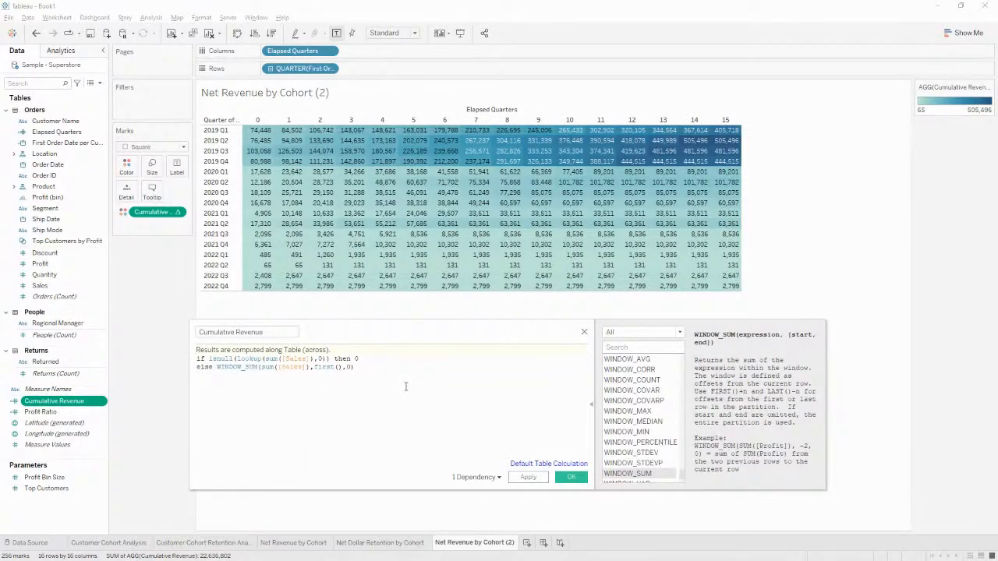
{"action": "key", "text": "Return"}
{"action": "type", "text": "end"}
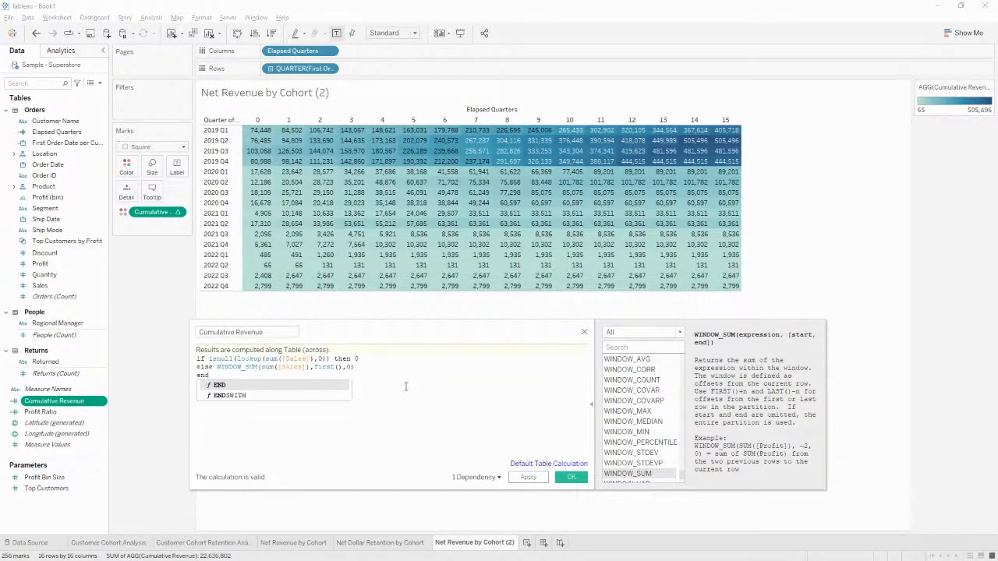
{"action": "key", "text": "Escape"}
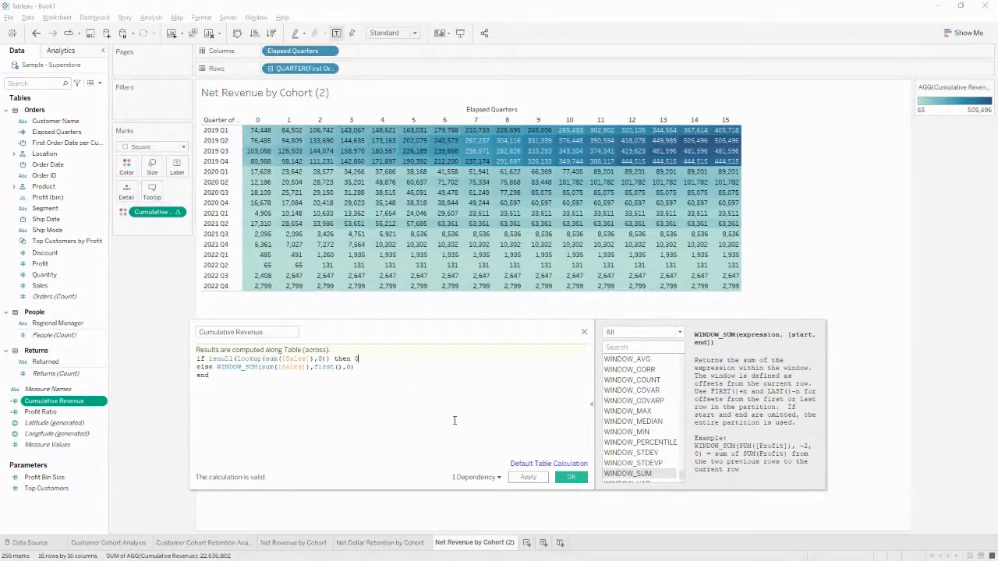
{"action": "left_click", "coordinate": [529, 478]}
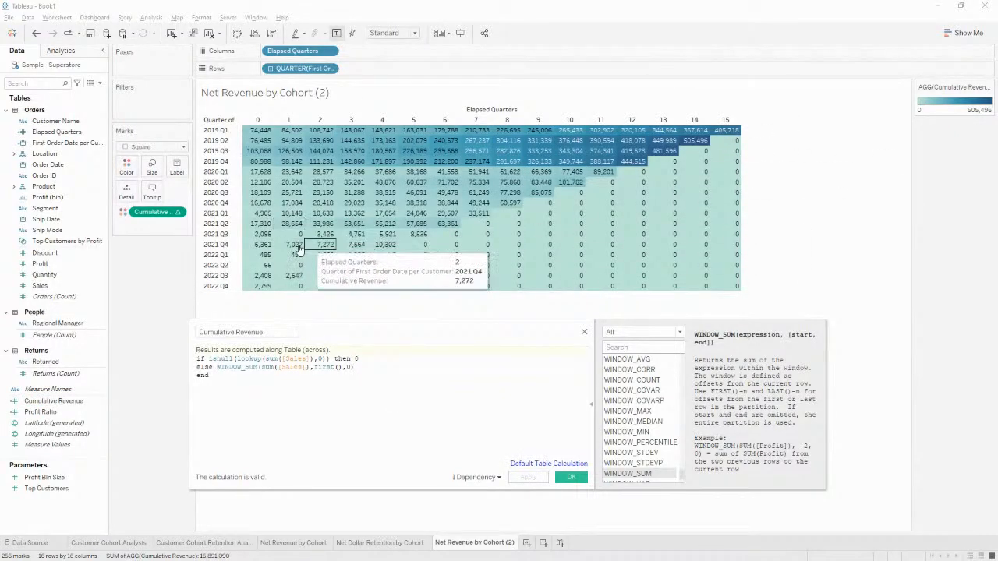
Extend the Cumulative Revenue condition with and isnull(lookup(sum([Sales]),1)) before then 0, and save the calculation
{"action": "left_click", "coordinate": [337, 363]}
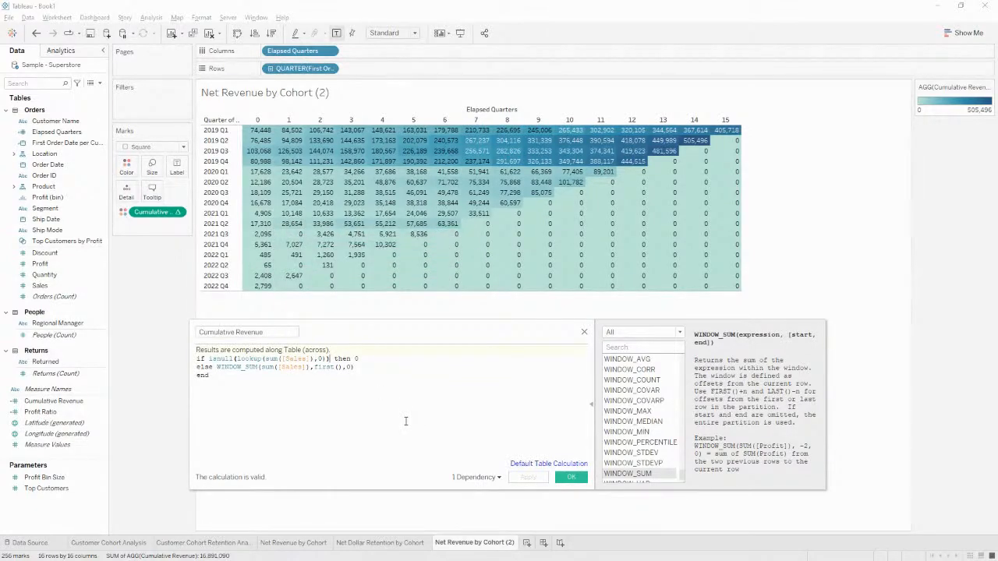
{"action": "type", "text": "and"}
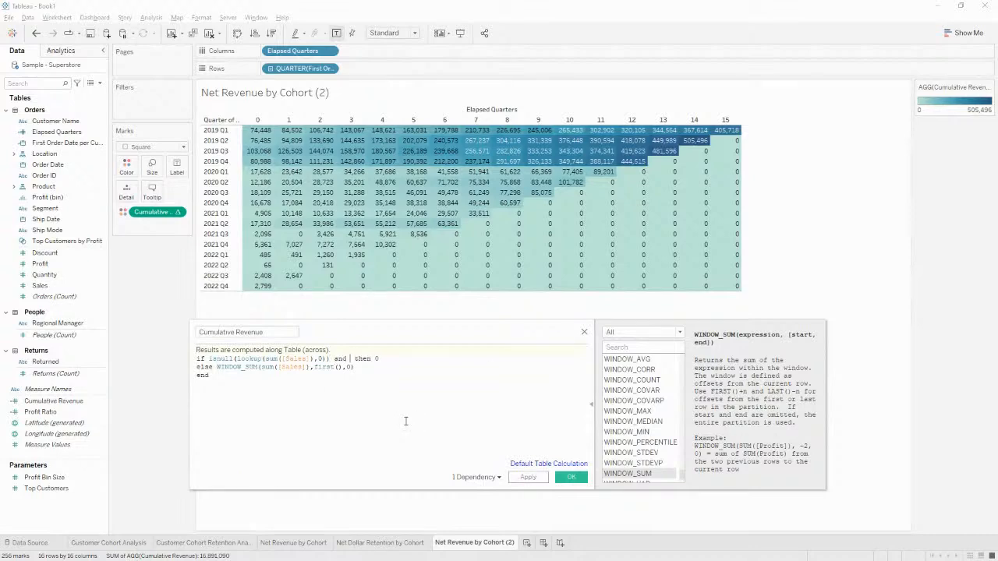
{"action": "key", "text": "shift+Left"}
{"action": "key", "text": "shift+Left"}
{"action": "key", "text": "shift+Left"}
{"action": "key", "text": "shift+Left"}
{"action": "key", "text": "shift+Left"}
{"action": "key", "text": "shift+Left"}
{"action": "key", "text": "shift+Left"}
{"action": "key", "text": "shift+Left"}
{"action": "key", "text": "shift+Left"}
{"action": "key", "text": "shift+Left"}
{"action": "key", "text": "shift+Left"}
{"action": "key", "text": "shift+Left"}
{"action": "key", "text": "shift+Left"}
{"action": "key", "text": "shift+Left"}
{"action": "key", "text": "shift+Left"}
{"action": "key", "text": "shift+Left"}
{"action": "key", "text": "shift+Left"}
{"action": "key", "text": "shift+Left"}
{"action": "key", "text": "shift+Left"}
{"action": "key", "text": "shift+Left"}
{"action": "key", "text": "shift+Left"}
{"action": "key", "text": "shift+Left"}
{"action": "key", "text": "shift+Left"}
{"action": "key", "text": "shift+Left"}
{"action": "key", "text": "shift+Left"}
{"action": "key", "text": "shift+Left"}
{"action": "key", "text": "ctrl+c"}
{"action": "key", "text": "End"}
{"action": "key", "text": "ctrl+v"}
{"action": "key", "text": "Left"}
{"action": "key", "text": "Left"}
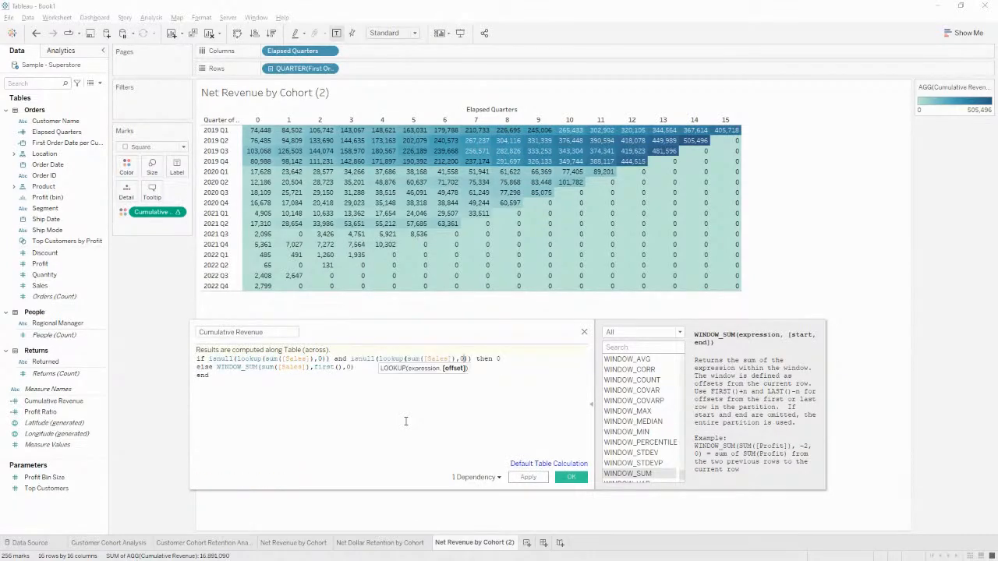
{"action": "type", "text": "1"}
{"action": "left_click", "coordinate": [530, 477]}
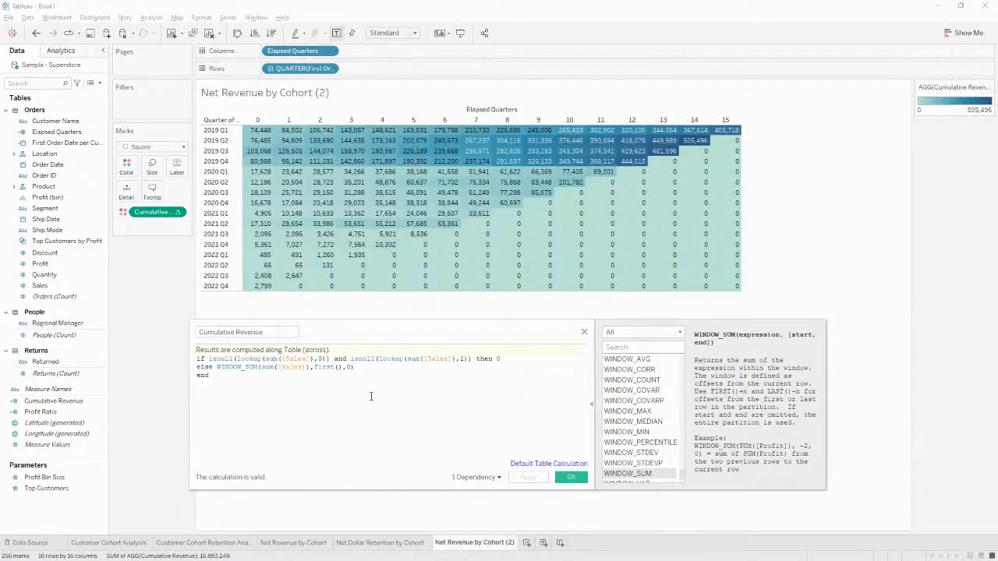
{"action": "left_click", "coordinate": [262, 333]}
{"action": "left_click", "coordinate": [348, 405]}
{"action": "left_click", "coordinate": [573, 477]}
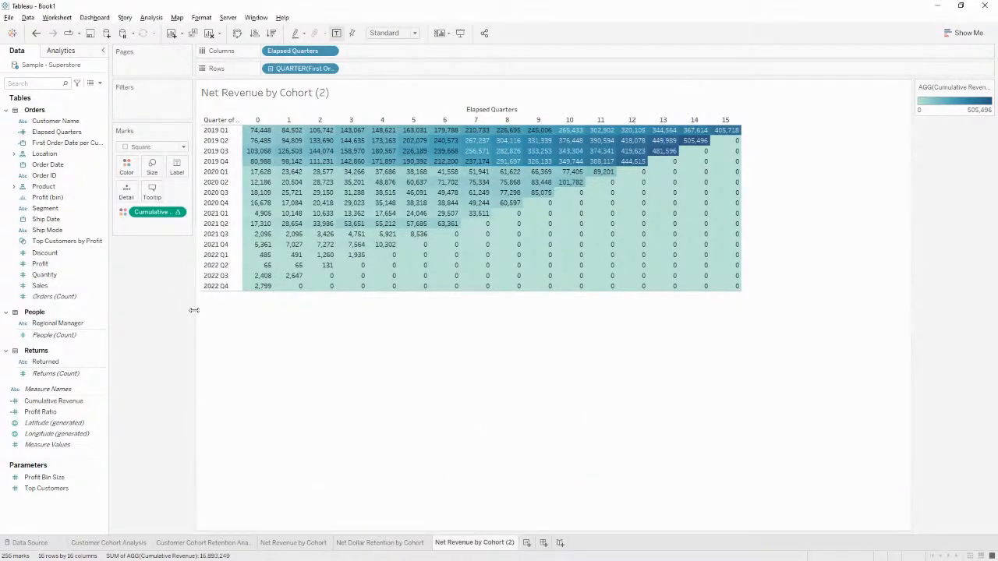
Format the Cumulative Revenue marks with the custom number format #,##0;-#,##0;"" so zero values are blank
{"action": "right_click", "coordinate": [159, 214]}
{"action": "left_click", "coordinate": [187, 252]}
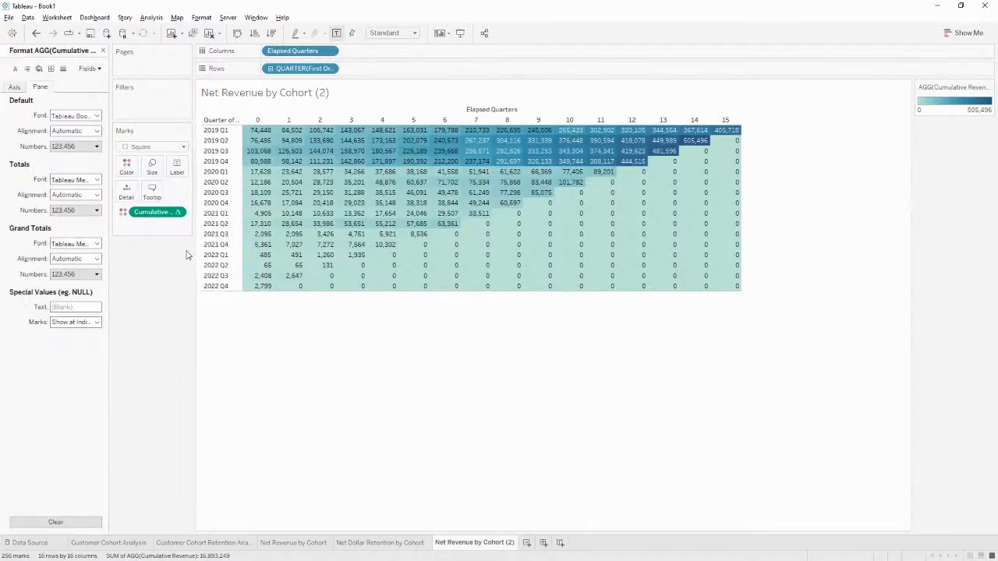
{"action": "left_click", "coordinate": [91, 146]}
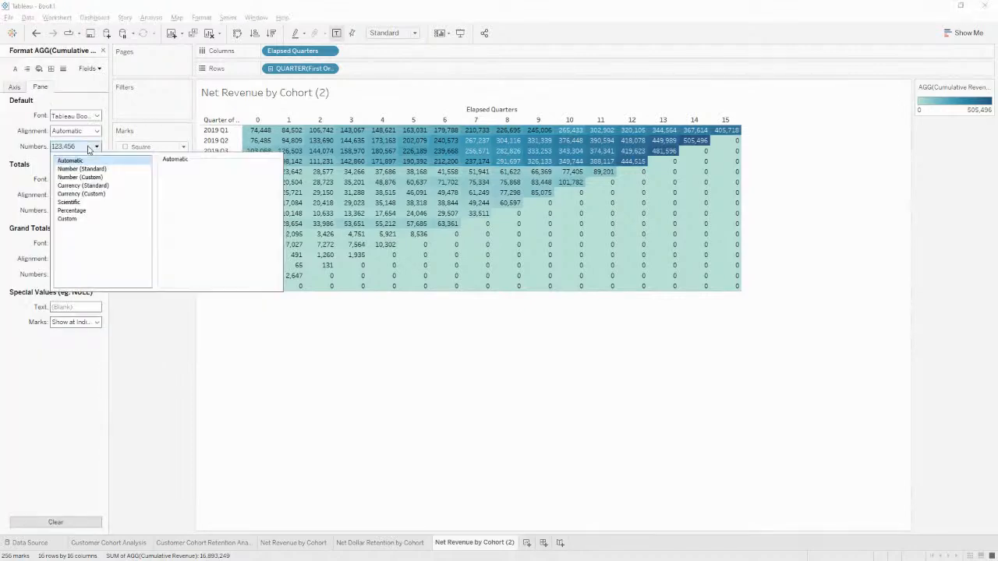
{"action": "left_click", "coordinate": [78, 221]}
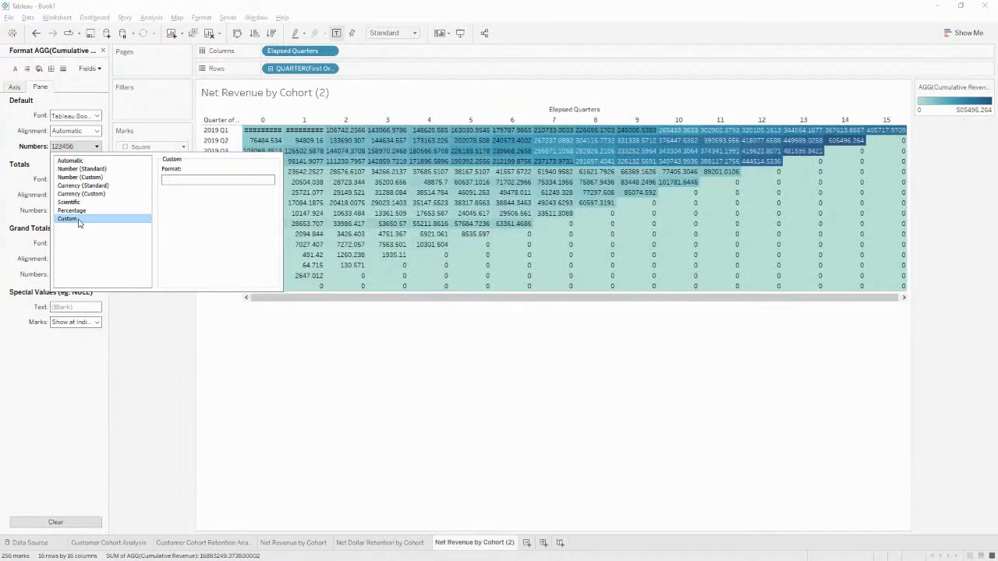
{"action": "left_click", "coordinate": [80, 177]}
{"action": "left_click", "coordinate": [191, 184]}
{"action": "left_click", "coordinate": [191, 183]}
{"action": "left_click", "coordinate": [66, 219]}
{"action": "left_click", "coordinate": [220, 180]}
{"action": "type", "text": ";-#,##0;\""}
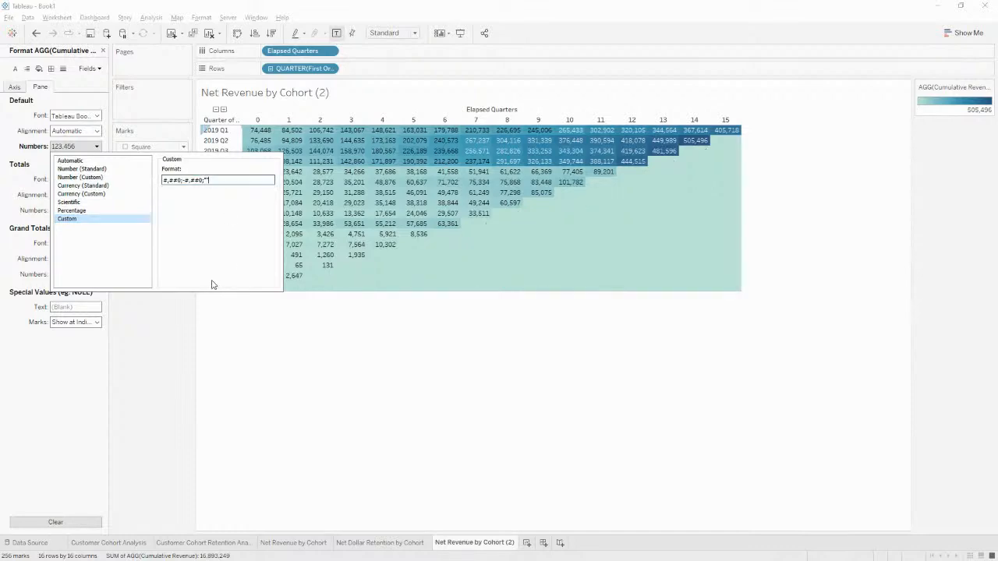
{"action": "left_click", "coordinate": [164, 321]}
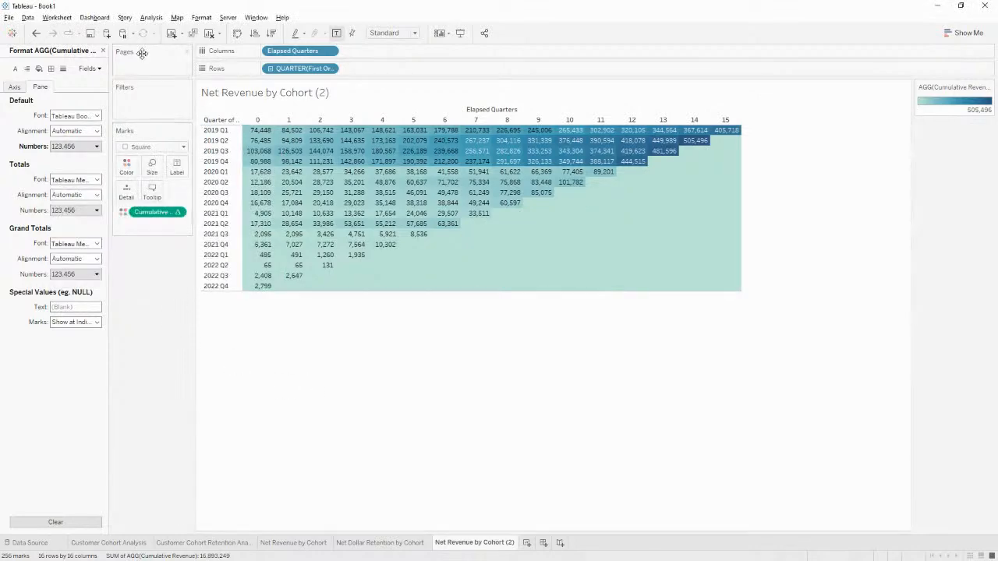
{"action": "left_click", "coordinate": [102, 51]}
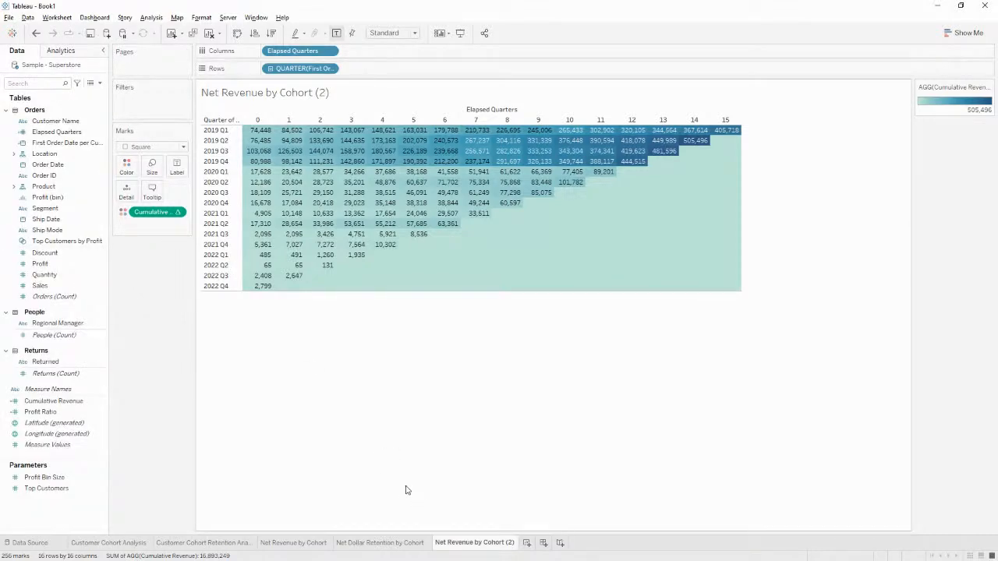
Rename the Net Revenue by Cohort (2) worksheet as Cumulative Revenue by Cohort
{"action": "double_click", "coordinate": [467, 541]}
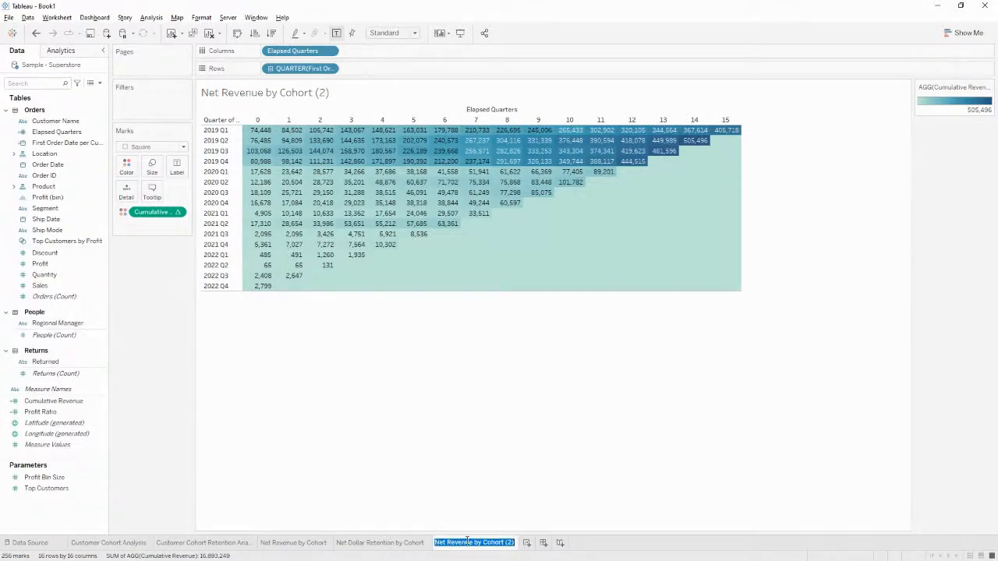
{"action": "type", "text": "Cumulative"}
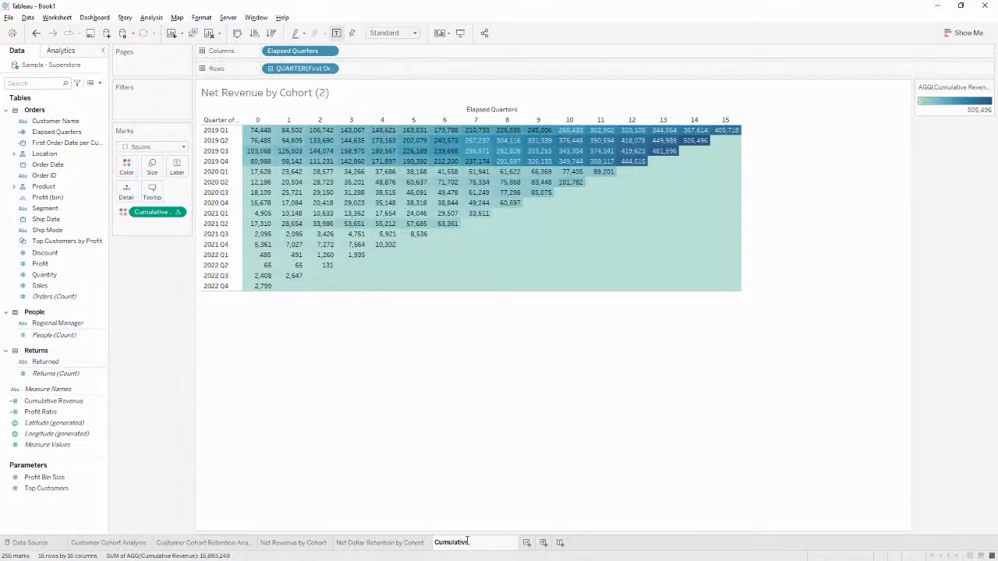
{"action": "type", "text": "Revenue by Cohort"}
{"action": "key", "text": "Return"}
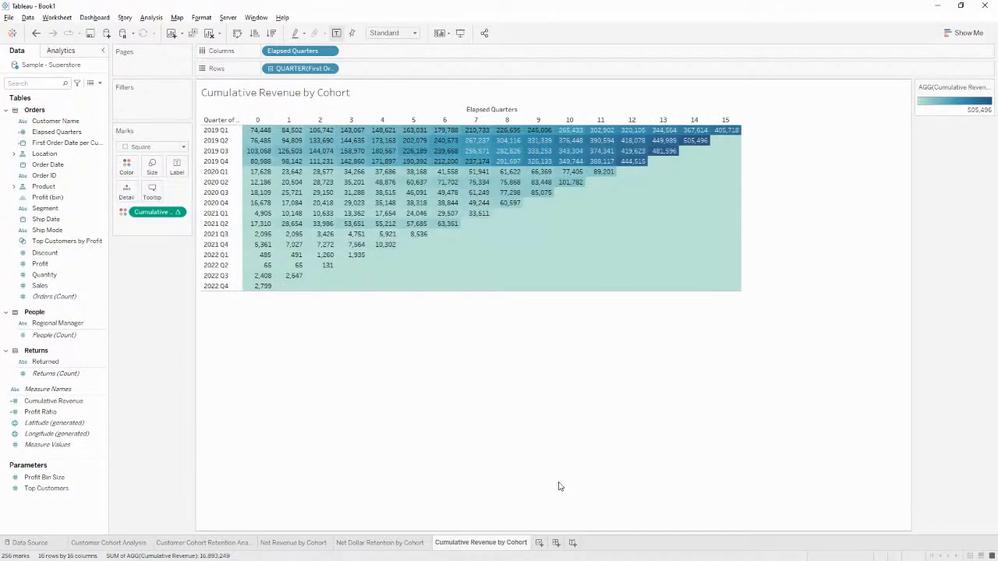
Check the Types of Cohort Analysis slide in PowerPoint, return to Tableau and rename the current worksheet as Cohort Cumulative Lifetime Revenue
{"action": "key", "text": "alt+Tab"}
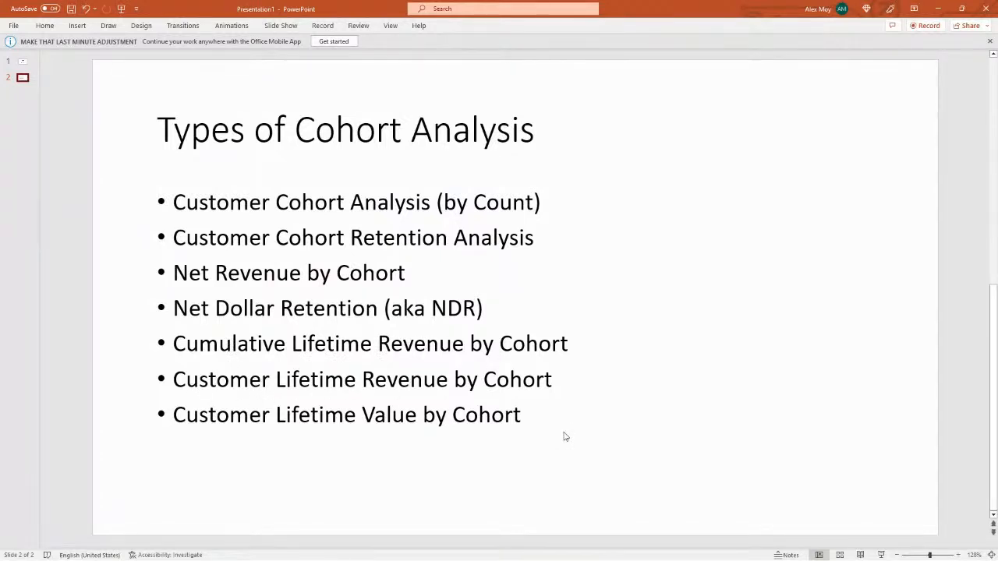
{"action": "key", "text": "alt+Tab"}
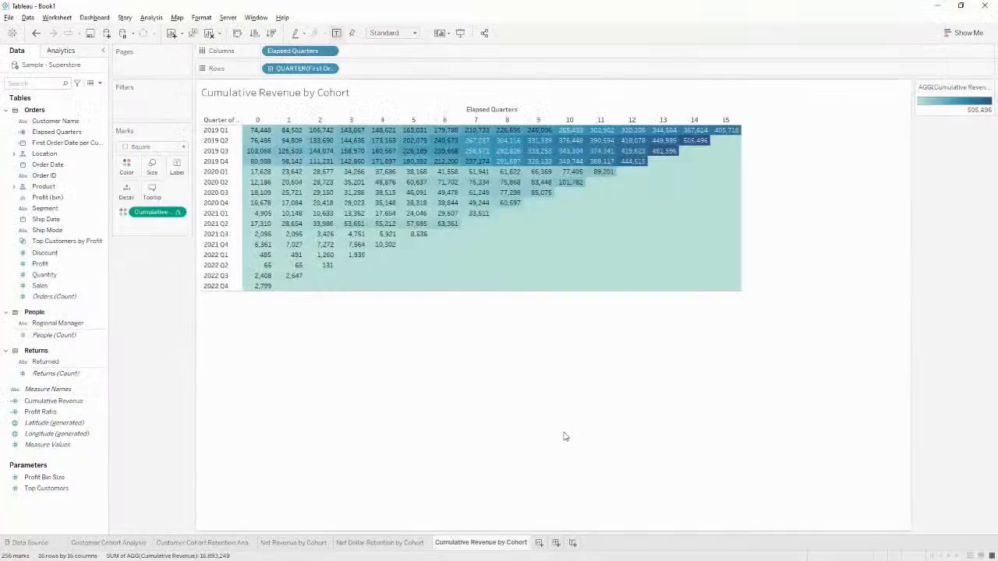
{"action": "double_click", "coordinate": [469, 544]}
{"action": "left_click", "coordinate": [474, 544]}
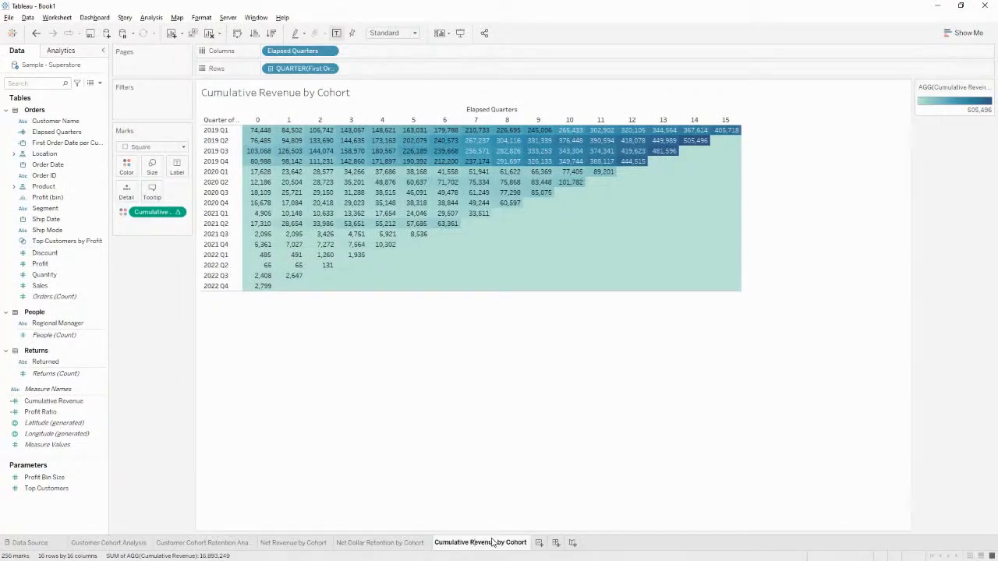
{"action": "type", "text": "Lif"}
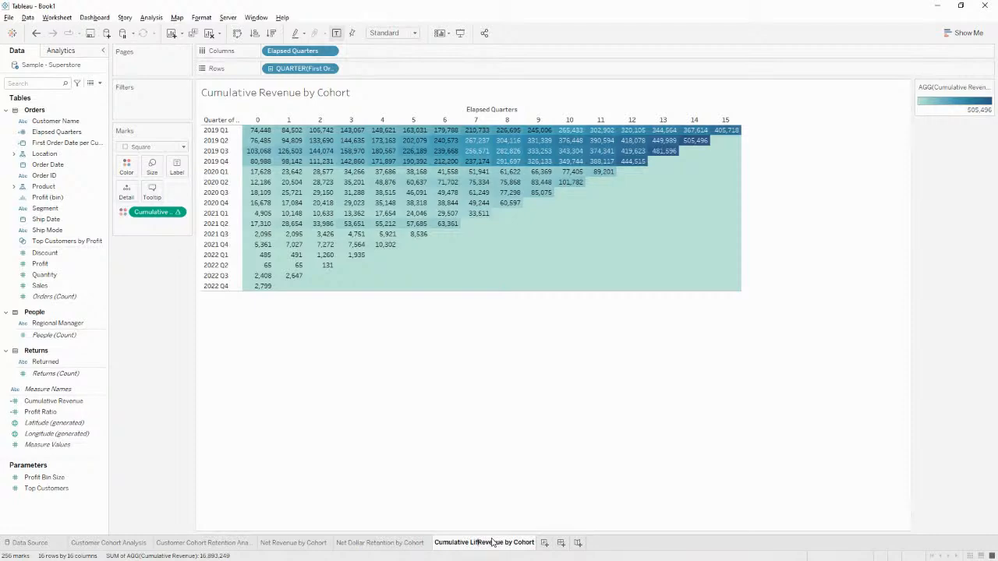
{"action": "type", "text": "etime"}
{"action": "key", "text": "Right"}
{"action": "key", "text": "Right"}
{"action": "key", "text": "Right"}
{"action": "key", "text": "Right"}
{"action": "key", "text": "Right"}
{"action": "key", "text": "Right"}
{"action": "key", "text": "Right"}
{"action": "key", "text": "Right"}
{"action": "key", "text": "Right"}
{"action": "key", "text": "Right"}
{"action": "key", "text": "Right"}
{"action": "key", "text": "Right"}
{"action": "key", "text": "Right"}
{"action": "key", "text": "Right"}
{"action": "key", "text": "Right"}
{"action": "key", "text": "Right"}
{"action": "key", "text": "Right"}
{"action": "key", "text": "ctrl+shift+Left"}
{"action": "key", "text": "ctrl+shift+Left"}
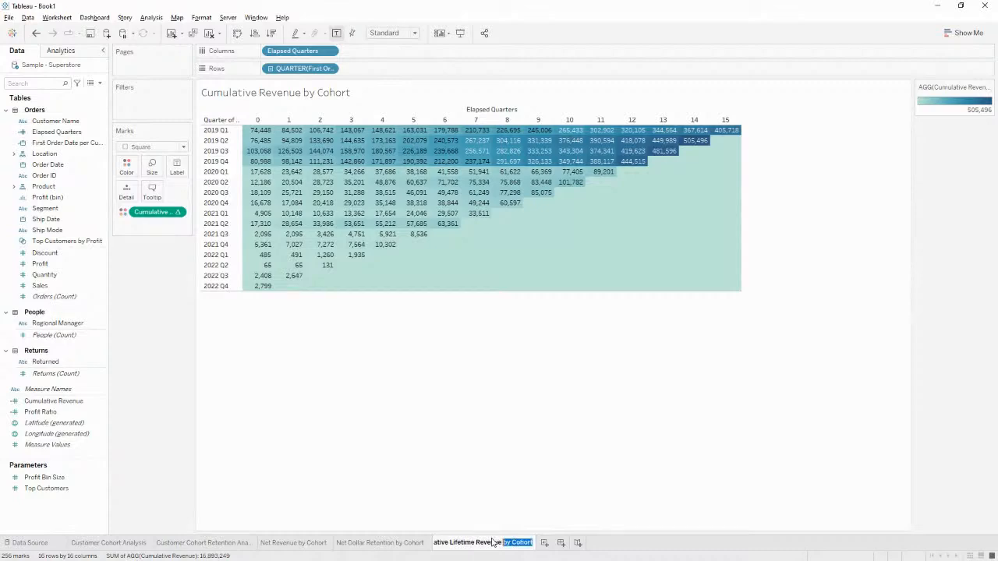
{"action": "key", "text": "BackSpace"}
{"action": "key", "text": "Return"}
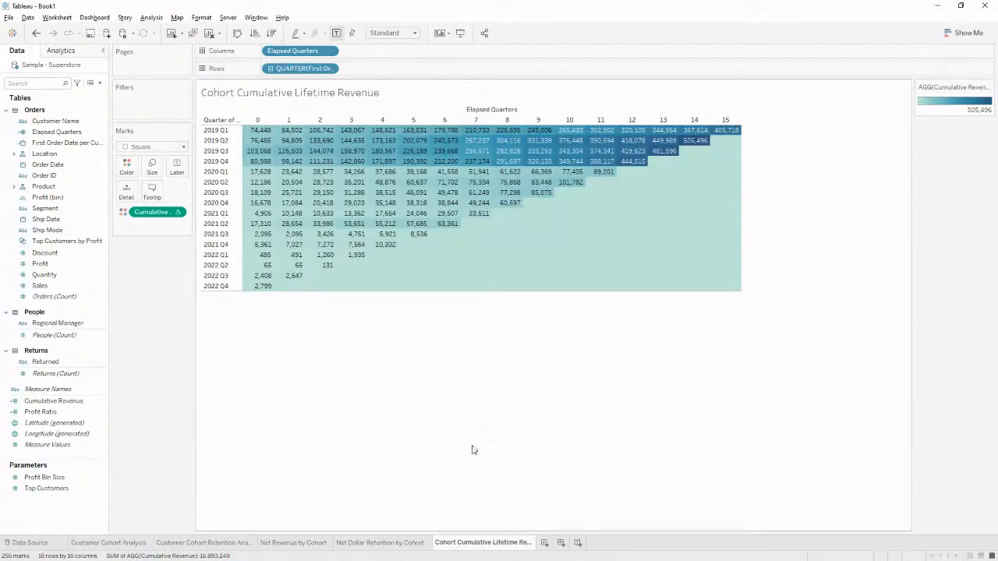
Duplicate the Cohort Cumulative Lifetime Revenue worksheet and rename the copy as Customer Cumulative Lifetime Revenue
{"action": "right_click", "coordinate": [508, 542]}
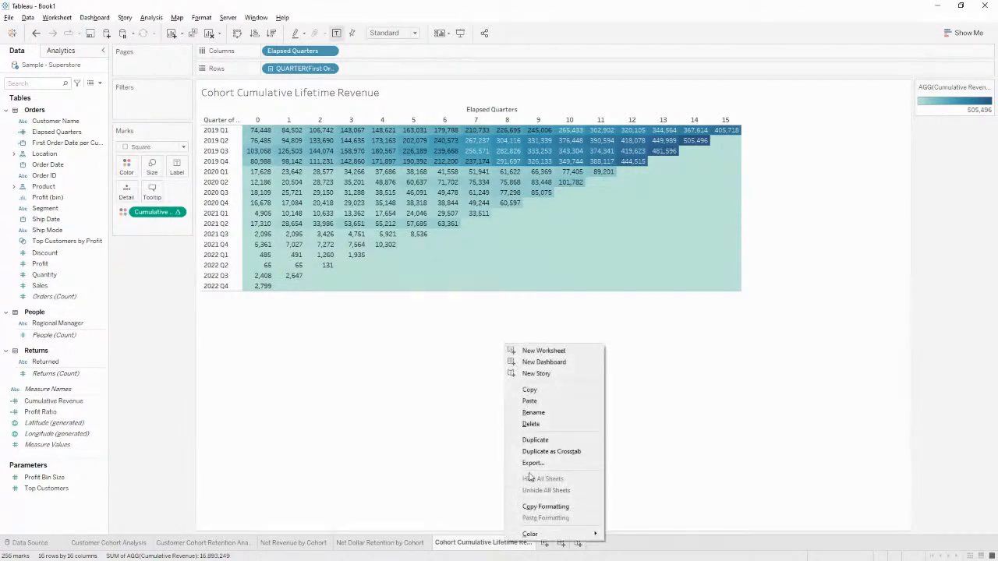
{"action": "left_click", "coordinate": [559, 441]}
{"action": "double_click", "coordinate": [549, 545]}
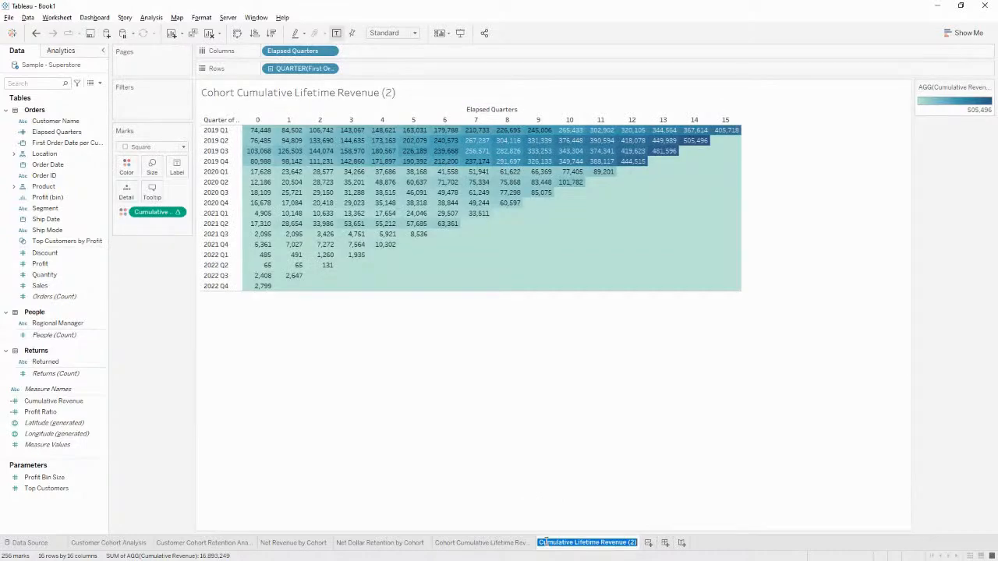
{"action": "key", "text": "End"}
{"action": "key", "text": "BackSpace"}
{"action": "key", "text": "BackSpace"}
{"action": "key", "text": "BackSpace"}
{"action": "key", "text": "BackSpace"}
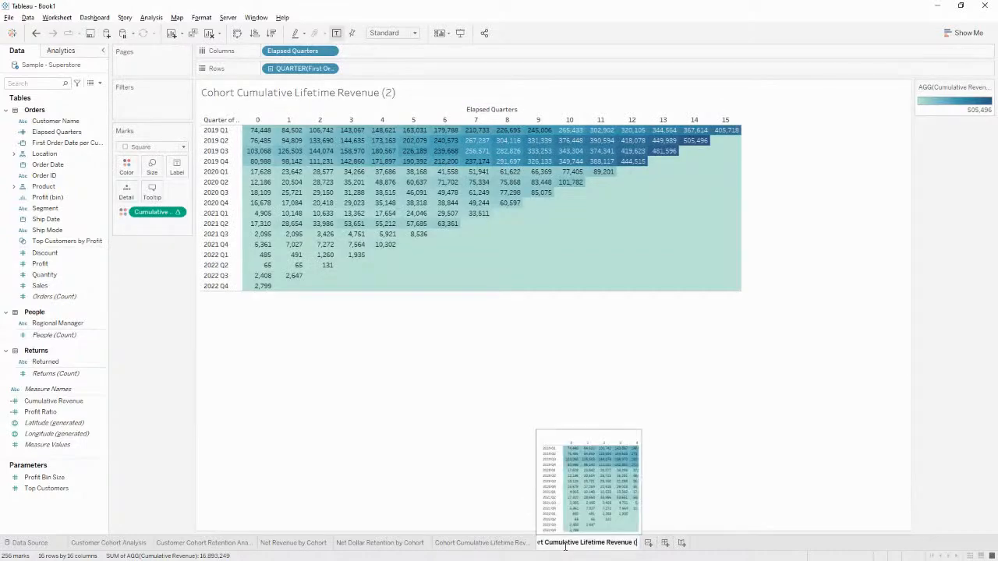
{"action": "key", "text": "Home"}
{"action": "key", "text": "Delete"}
{"action": "key", "text": "Delete"}
{"action": "key", "text": "Delete"}
{"action": "key", "text": "Delete"}
{"action": "key", "text": "Delete"}
{"action": "key", "text": "Delete"}
{"action": "key", "text": "Delete"}
{"action": "type", "text": "Customer"}
{"action": "key", "text": "Return"}
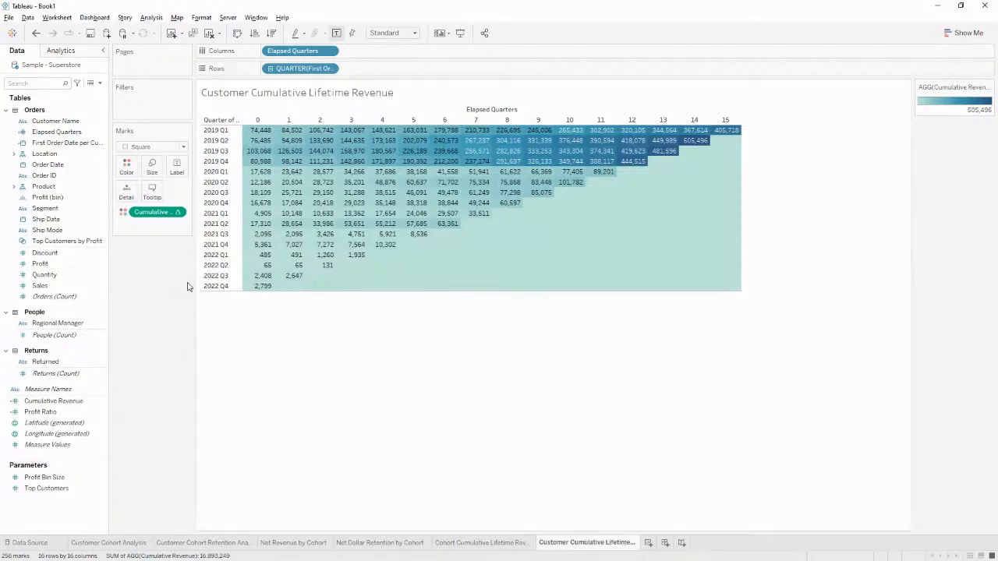
Duplicate the Cumulative Revenue calculated field, keeping the copy out of the view
{"action": "right_click", "coordinate": [58, 401]}
{"action": "left_click", "coordinate": [116, 238]}
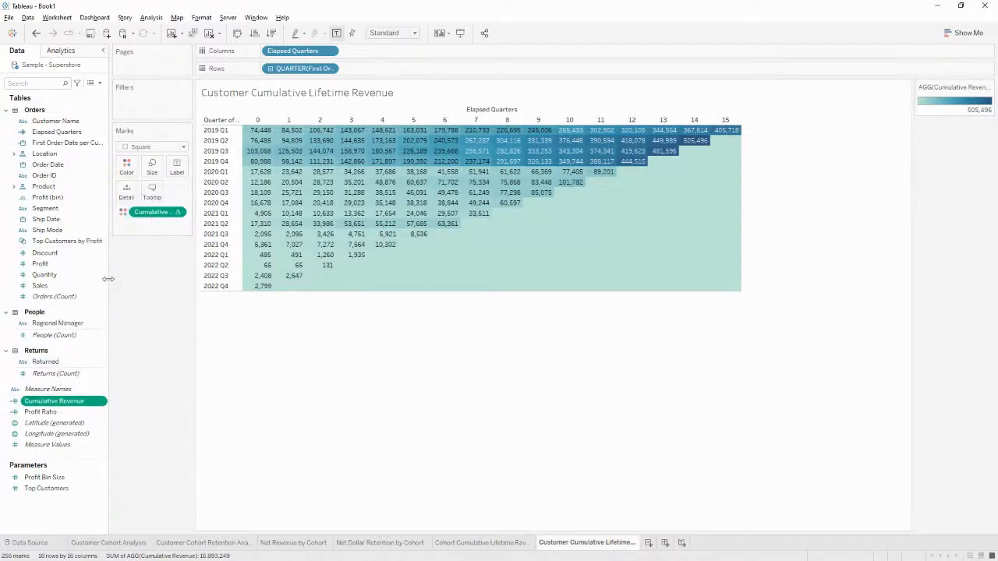
{"action": "double_click", "coordinate": [84, 413]}
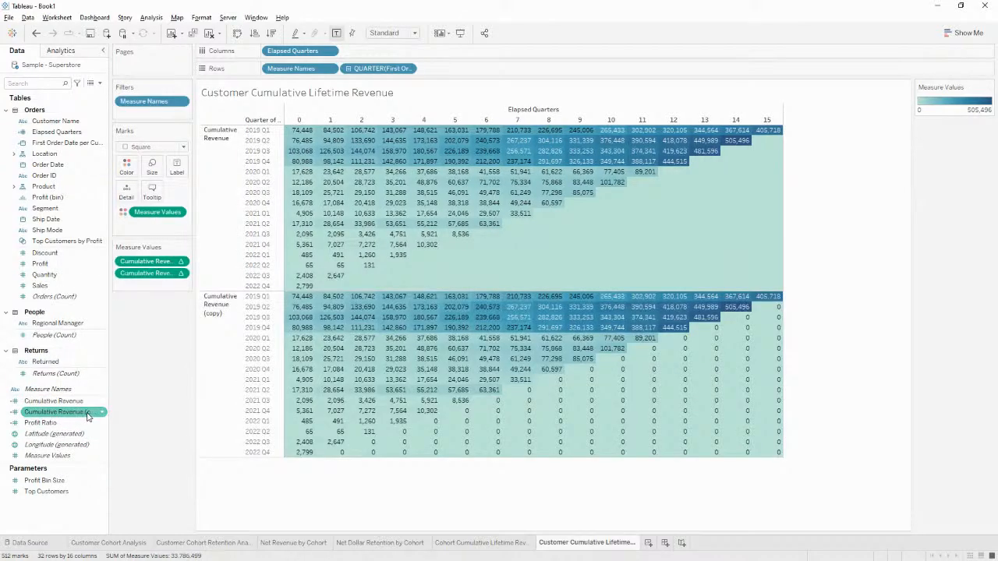
{"action": "key", "text": "ctrl+z"}
Append / countd([Customer Name]) on a new line after end in the copied Cumulative Revenue calculation, and save it
{"action": "right_click", "coordinate": [89, 413]}
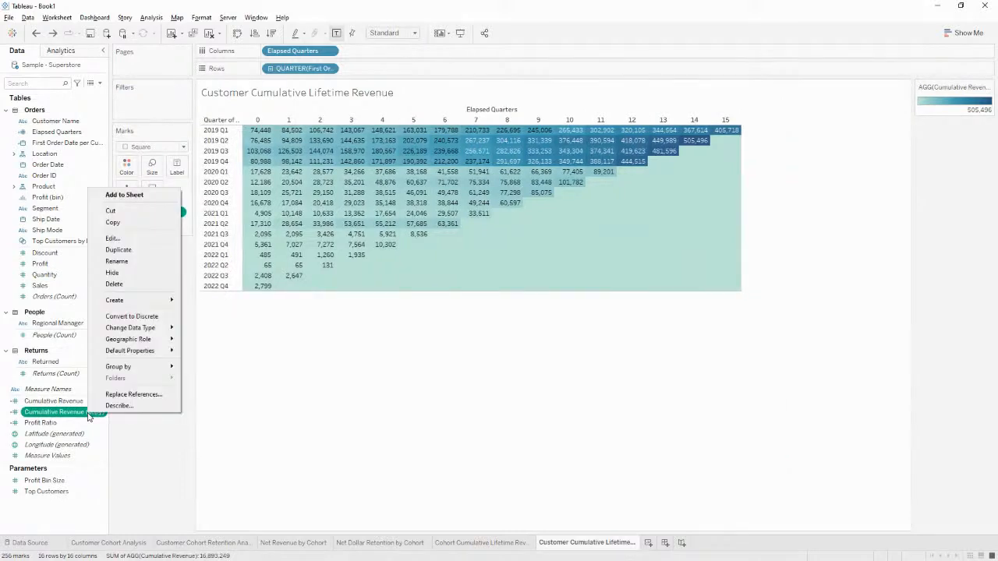
{"action": "left_click", "coordinate": [148, 237]}
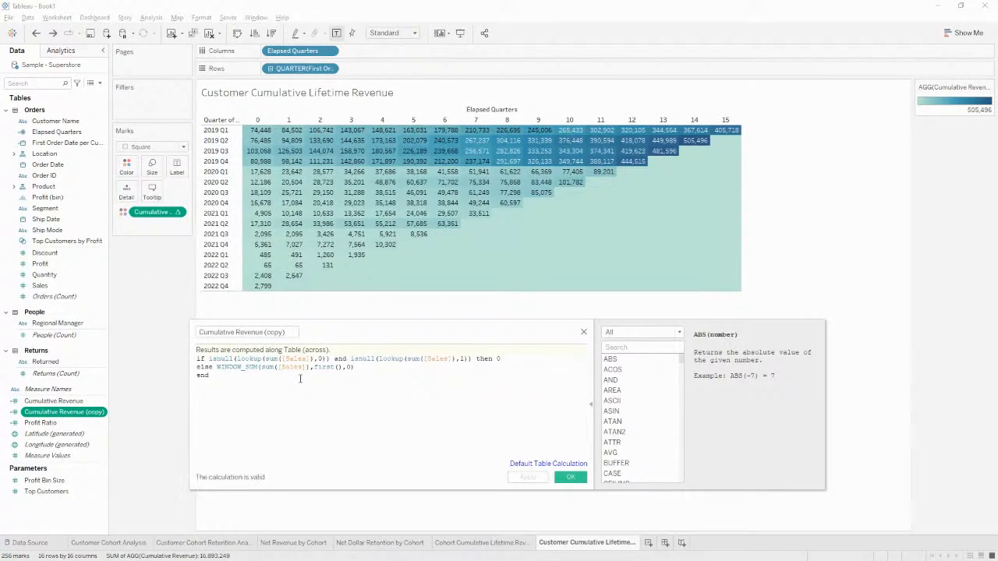
{"action": "key", "text": "Return"}
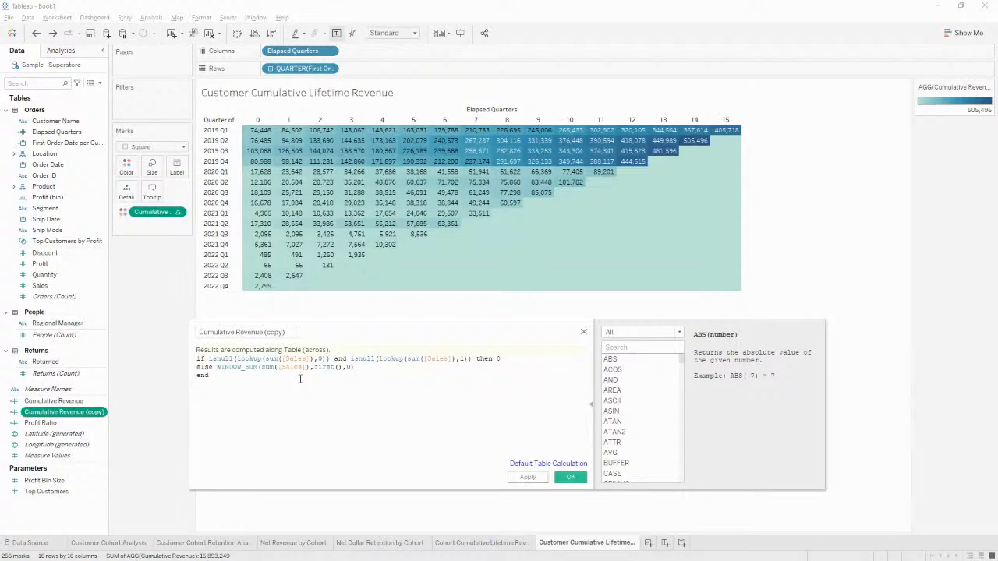
{"action": "type", "text": "//"}
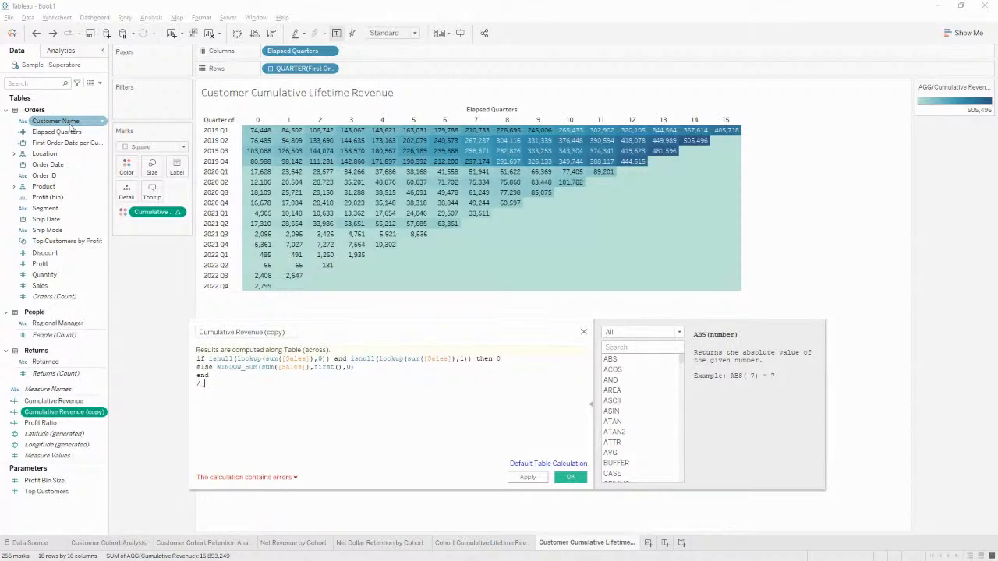
{"action": "left_click_drag", "start_coordinate": [70, 129], "coordinate": [267, 380]}
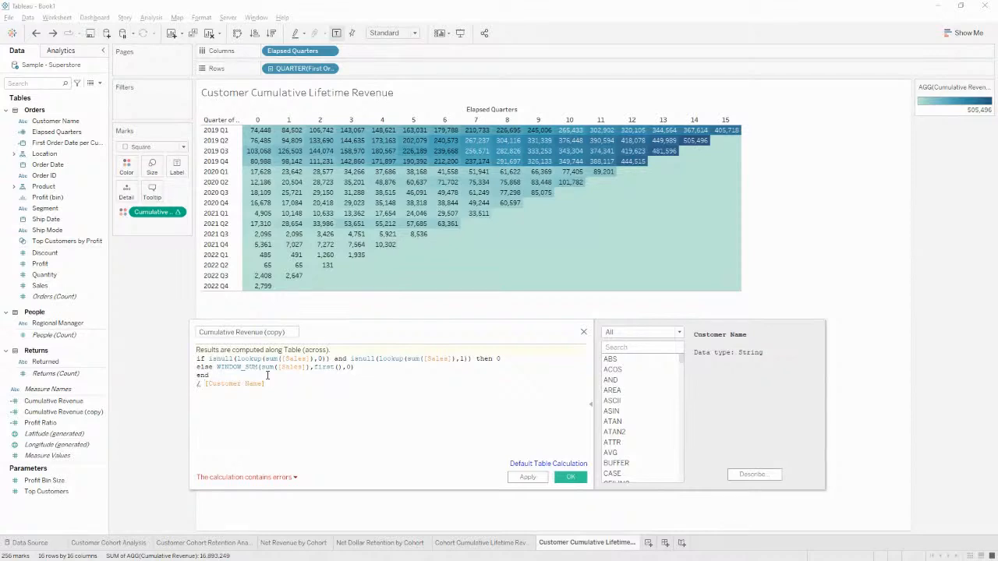
{"action": "type", "text": "di"}
{"action": "key", "text": "BackSpace"}
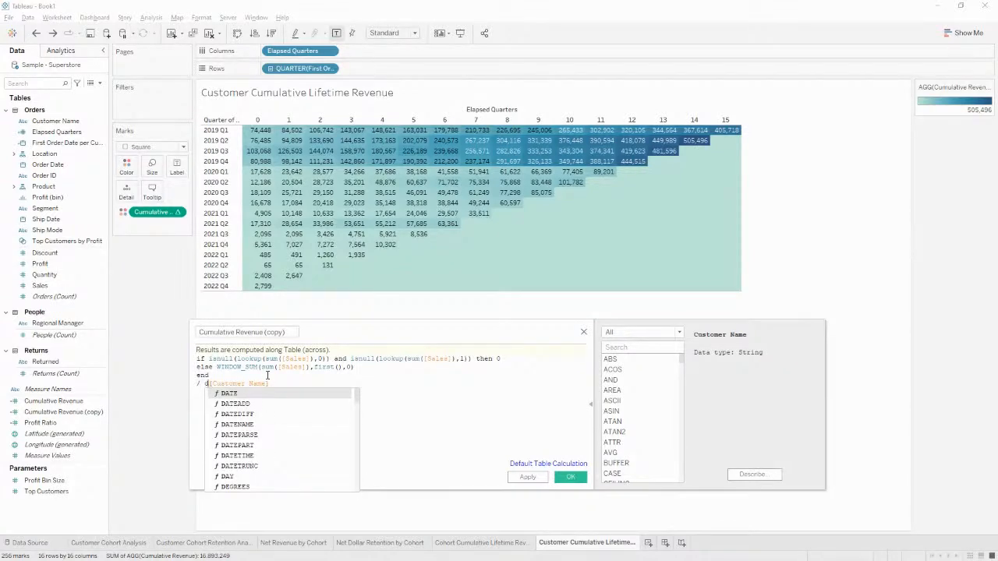
{"action": "type", "text": "c"}
{"action": "key", "text": "BackSpace"}
{"action": "type", "text": "is"}
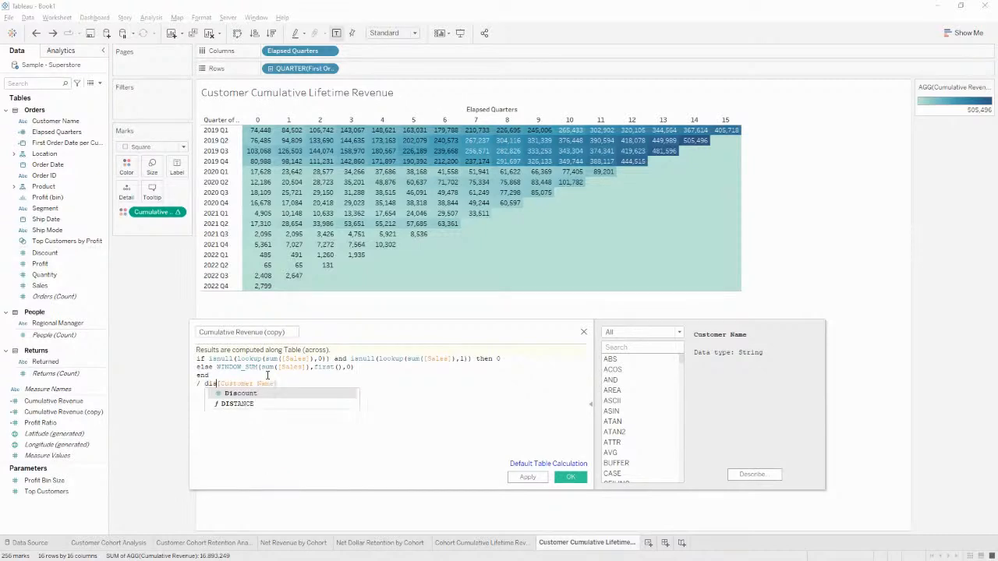
{"action": "key", "text": "BackSpace"}
{"action": "key", "text": "BackSpace"}
{"action": "key", "text": "BackSpace"}
{"action": "type", "text": "countd"}
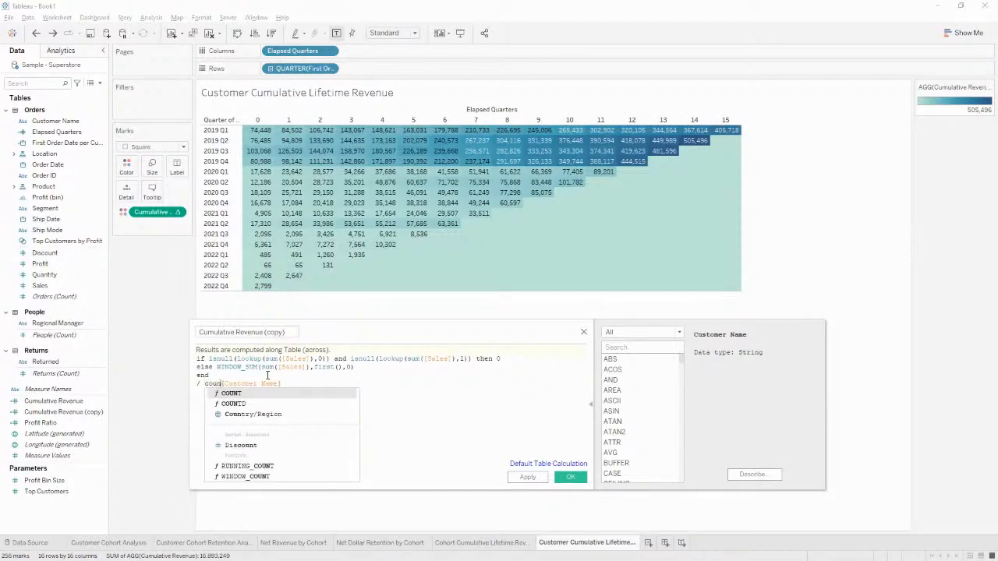
{"action": "type", "text": "("}
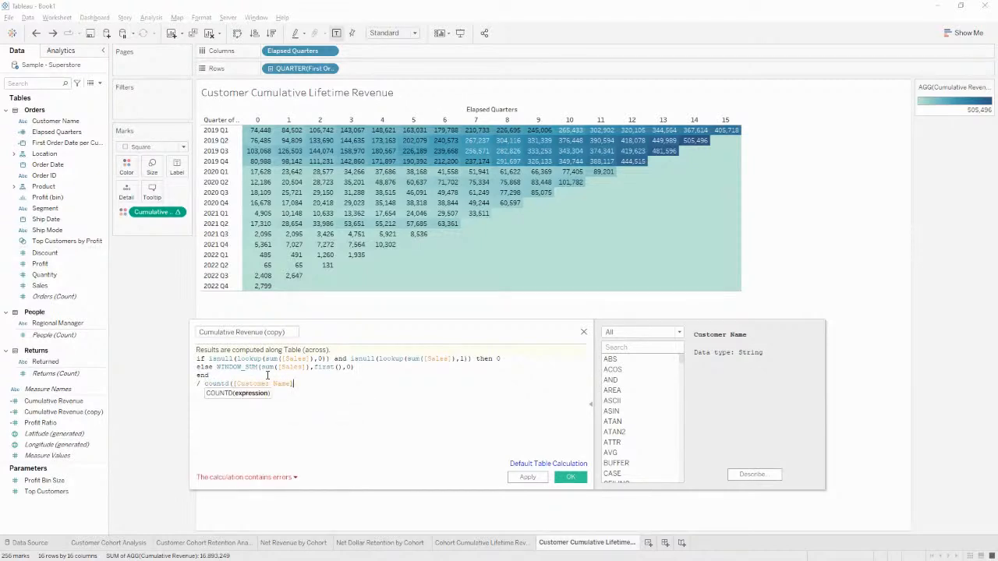
{"action": "key", "text": "End"}
{"action": "type", "text": ")"}
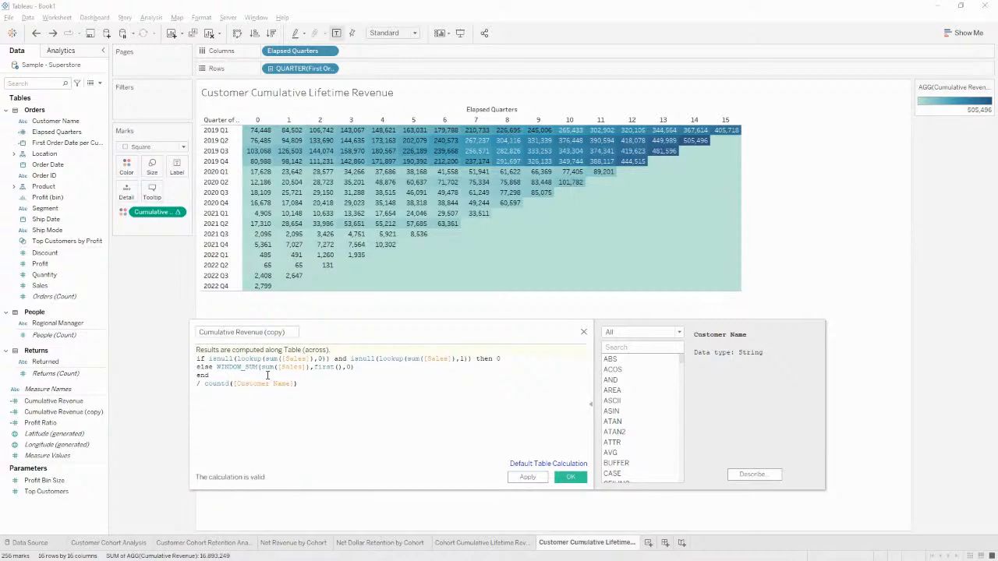
{"action": "left_click", "coordinate": [568, 477]}
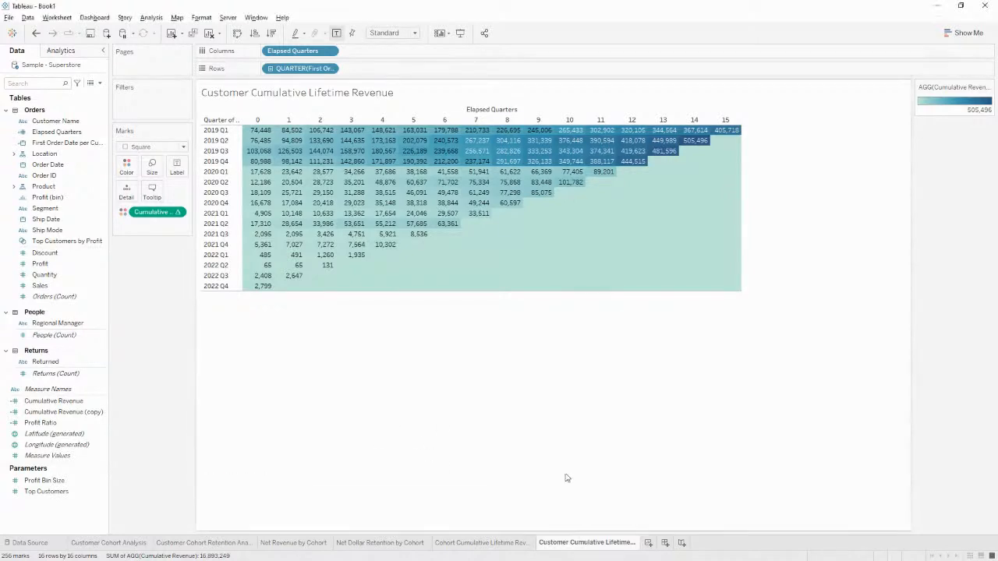
Rename the copied calculation as Customer Cum Lifetime Revenue and replace the Cumulative Revenue field on the marks with it
{"action": "right_click", "coordinate": [63, 415]}
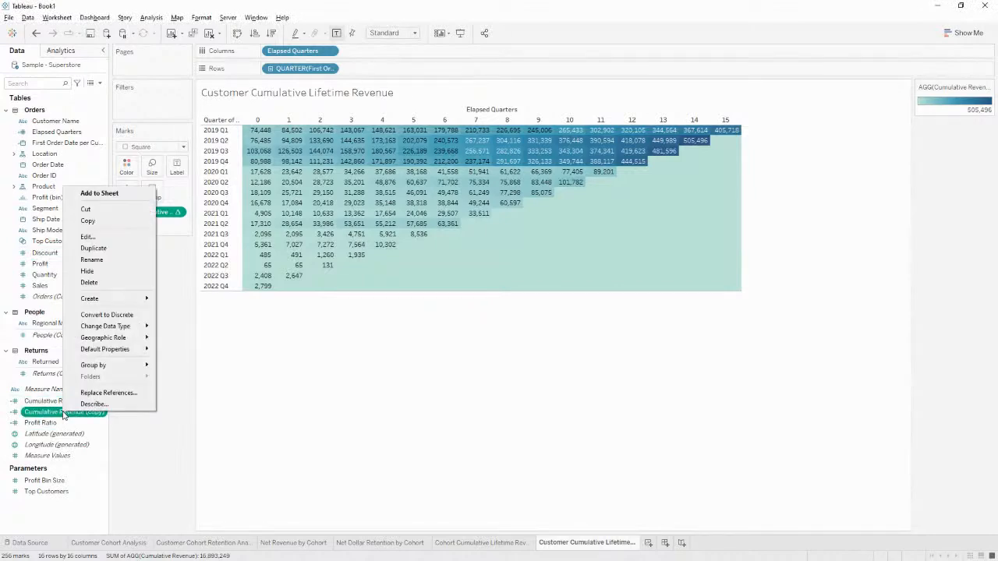
{"action": "left_click", "coordinate": [86, 260]}
{"action": "type", "text": "Custom"}
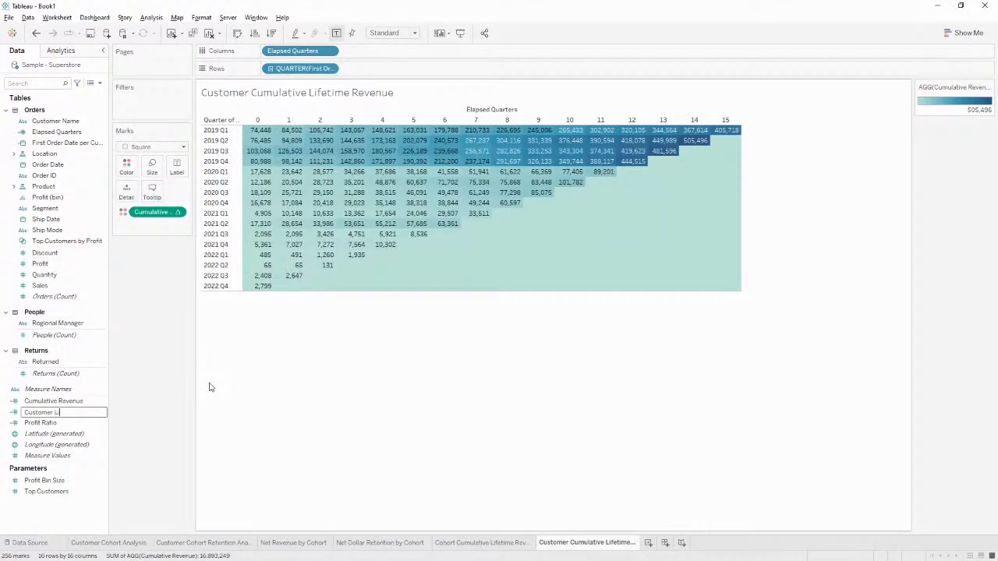
{"action": "type", "text": "er Cum Lifetime Revenue"}
{"action": "key", "text": "Return"}
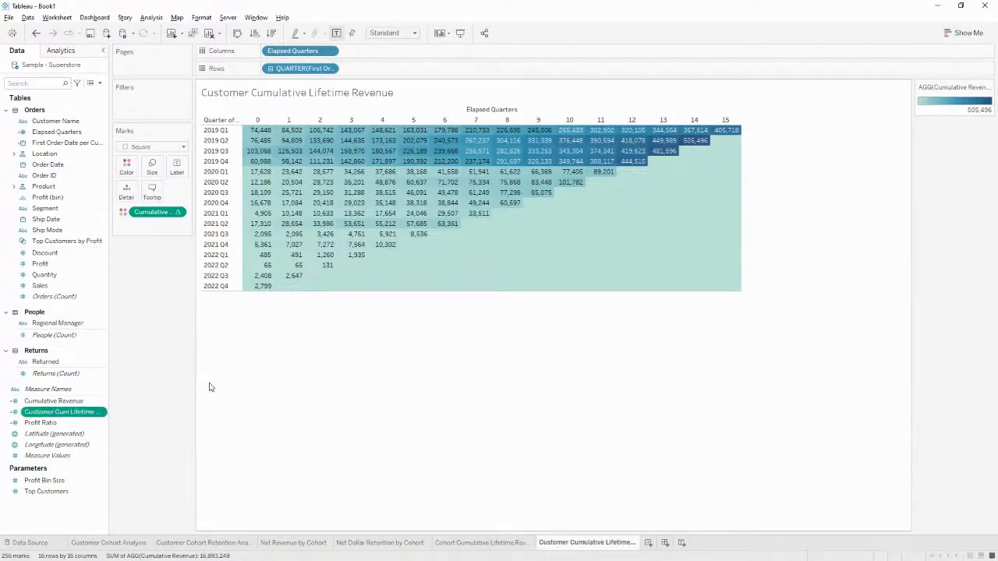
{"action": "left_click_drag", "start_coordinate": [82, 412], "coordinate": [167, 216]}
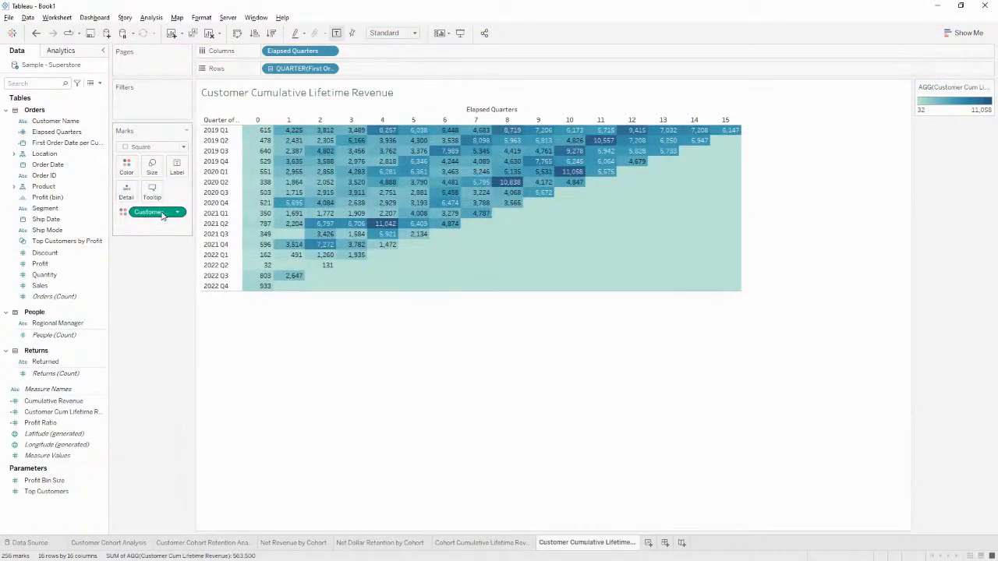
Temporarily add the distinct count of Customer Name to the rows as a discrete field, inspect the customer counts, and remove it
{"action": "left_click_drag", "start_coordinate": [51, 120], "coordinate": [394, 72]}
{"action": "left_click", "coordinate": [465, 296]}
{"action": "left_click", "coordinate": [514, 329]}
{"action": "right_click", "coordinate": [367, 72]}
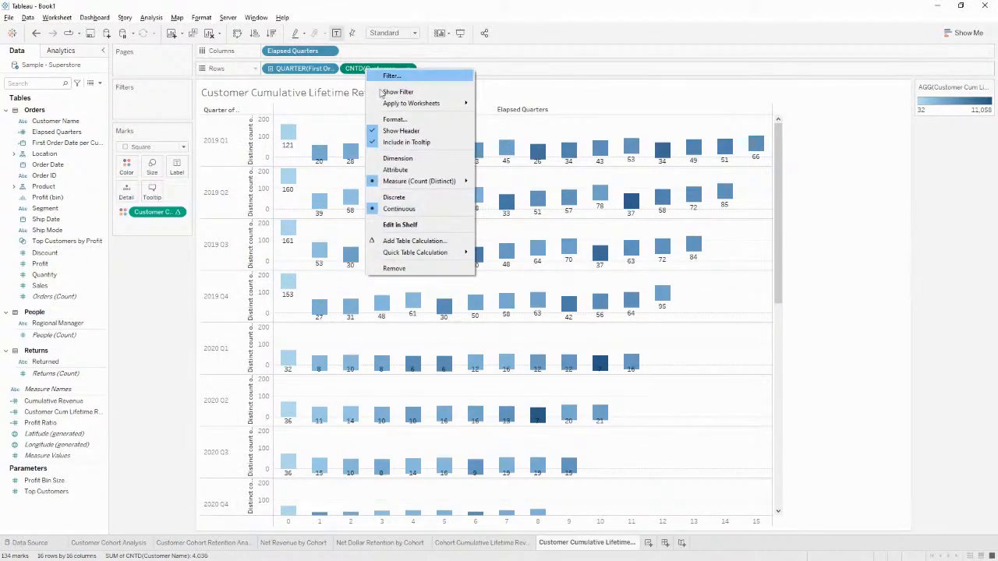
{"action": "left_click", "coordinate": [423, 199]}
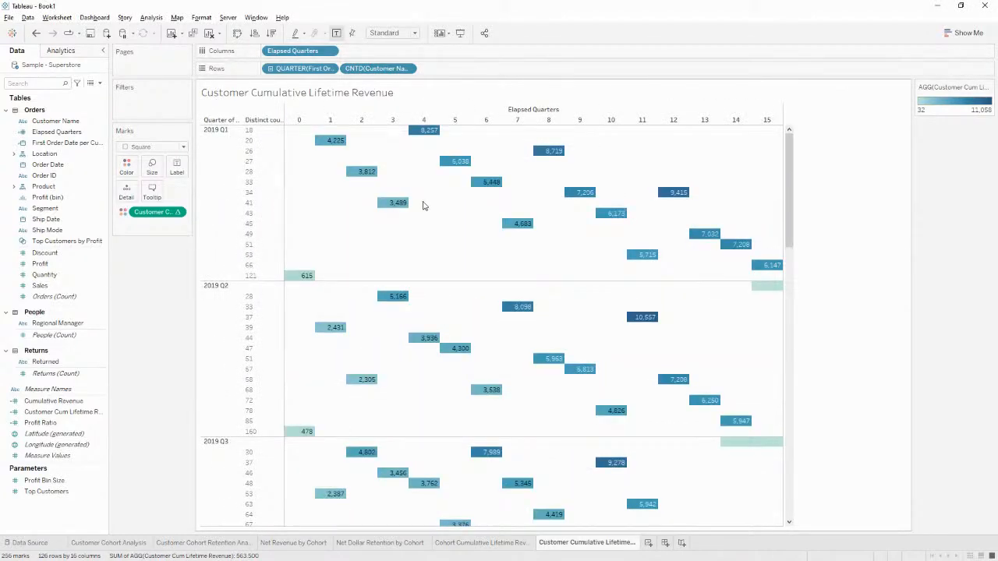
{"action": "right_click", "coordinate": [374, 69]}
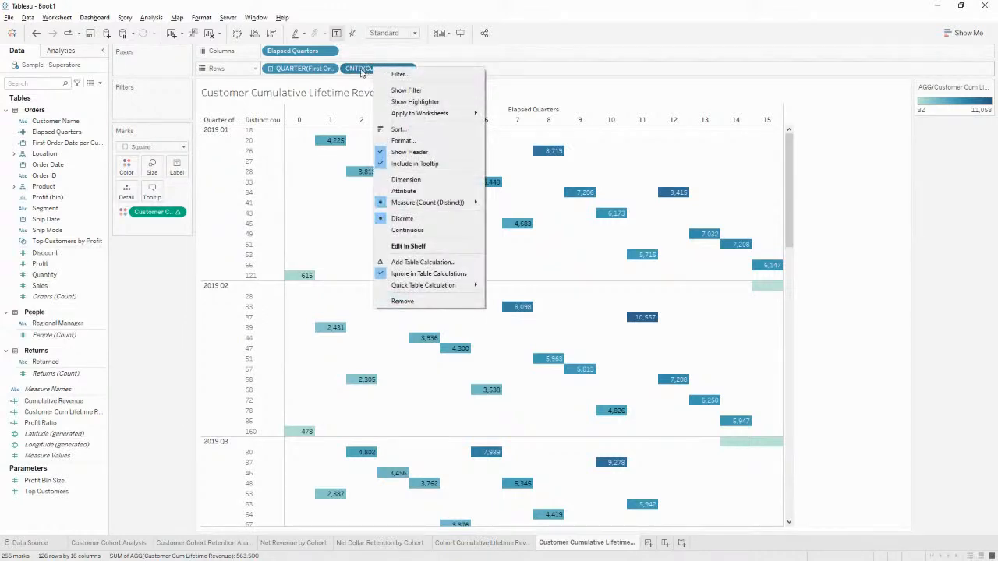
{"action": "left_click", "coordinate": [361, 71]}
{"action": "left_click_drag", "start_coordinate": [363, 70], "coordinate": [135, 312]}
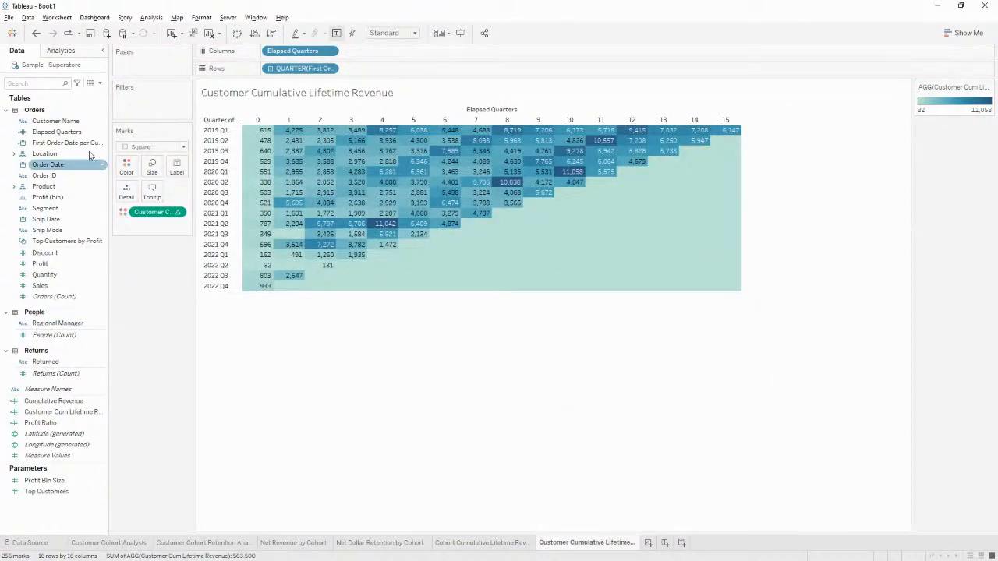
Create a new calculated field named Customers per Cohort
{"action": "left_click", "coordinate": [99, 83]}
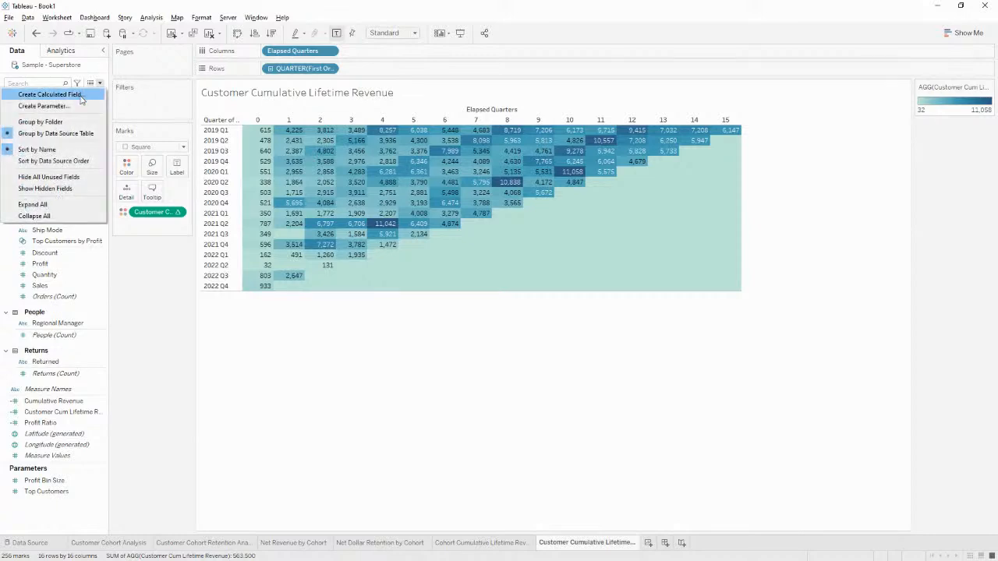
{"action": "left_click", "coordinate": [80, 96]}
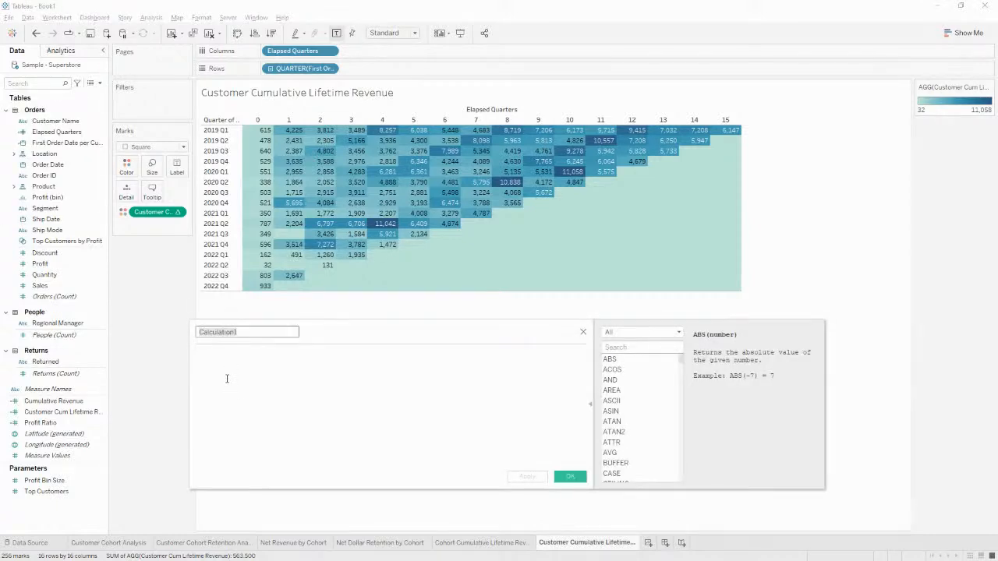
{"action": "type", "text": "Di"}
{"action": "key", "text": "BackSpace"}
{"action": "key", "text": "BackSpace"}
{"action": "type", "text": "Customers per Cohort"}
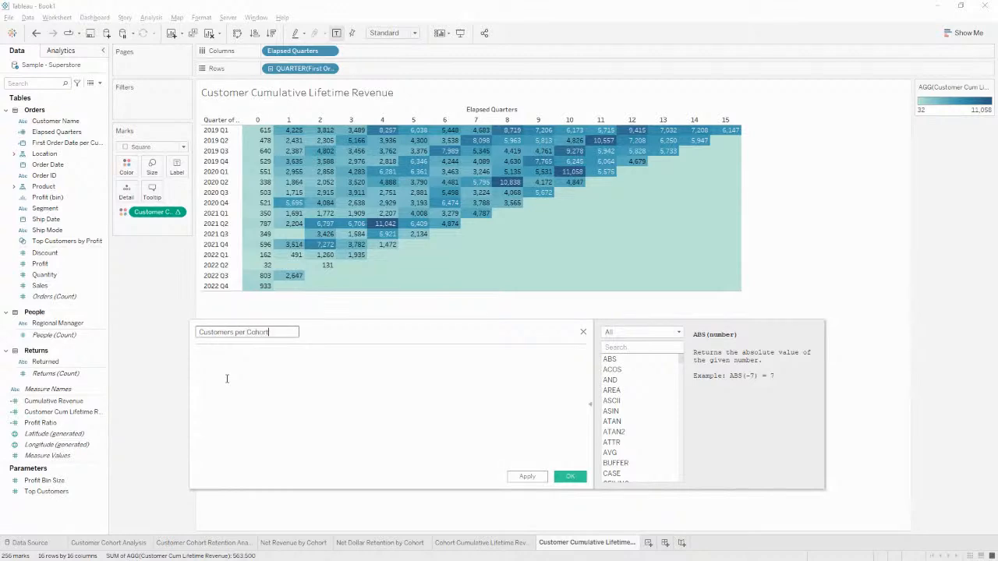
Start the Customers per Cohort formula with {fixed [First Order Date per Customer]: as the level of detail
{"action": "left_click", "coordinate": [227, 379]}
{"action": "type", "text": "{fixed or"}
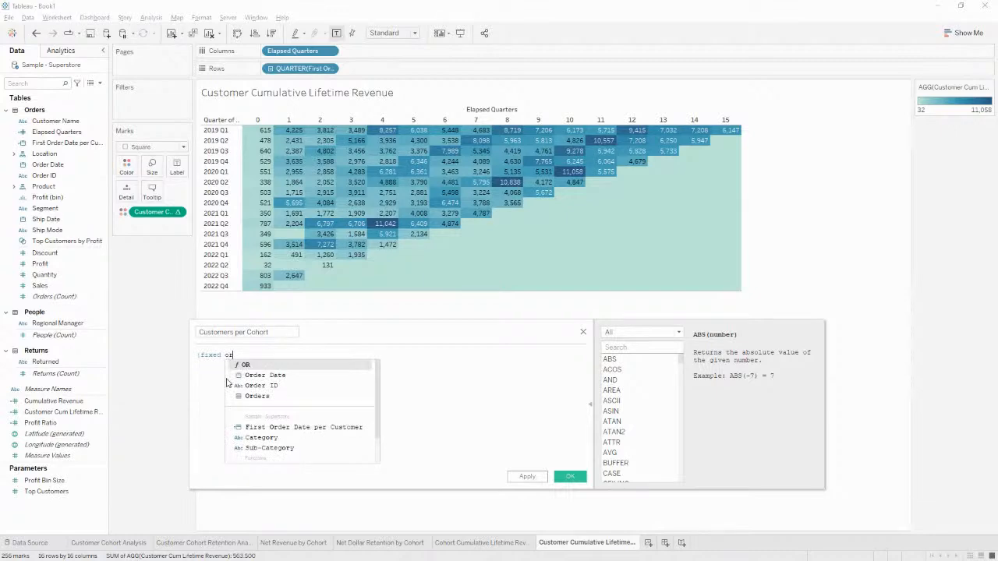
{"action": "key", "text": "BackSpace"}
{"action": "key", "text": "BackSpace"}
{"action": "type", "text": "fi"}
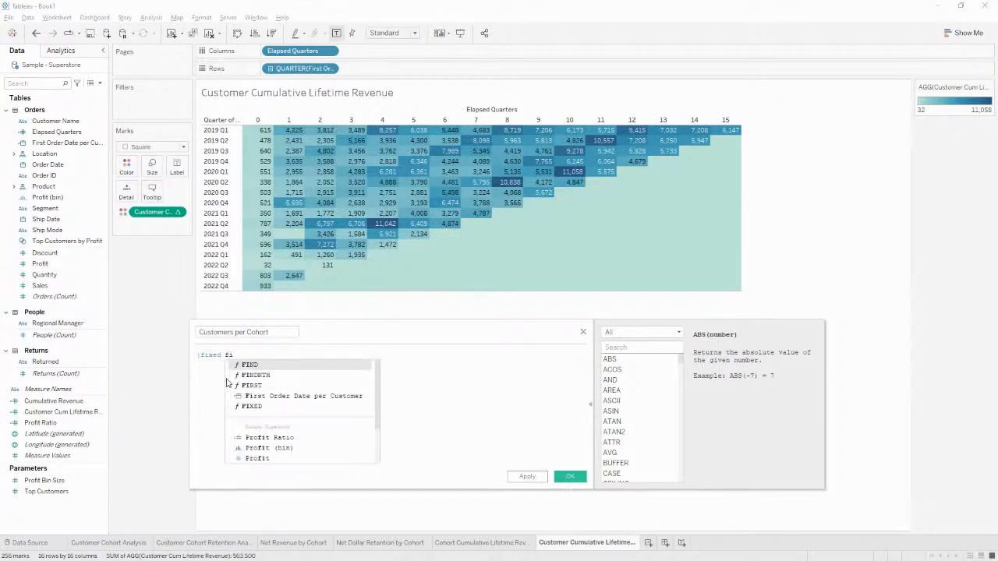
{"action": "key", "text": "Down"}
{"action": "key", "text": "Down"}
{"action": "key", "text": "Down"}
{"action": "key", "text": "Return"}
{"action": "type", "text": "}"}
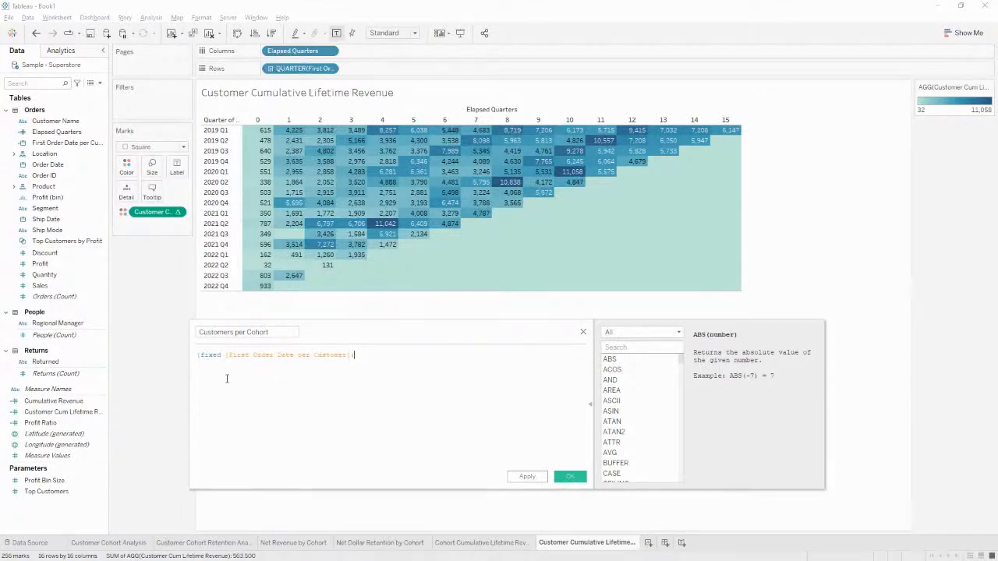
{"action": "type", "text": ":"}
Wrap [First Order Date per Customer] in datetrunc at the quarter level within the fixed expression's level of detail
{"action": "key", "text": "ctrl+Right"}
{"action": "key", "text": "ctrl+Right"}
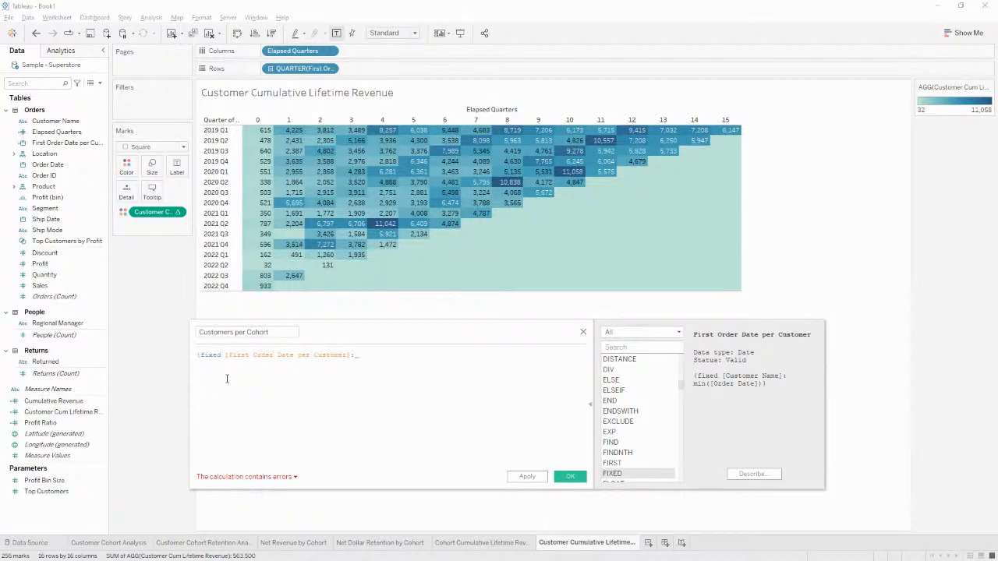
{"action": "type", "text": "datetrunc("}
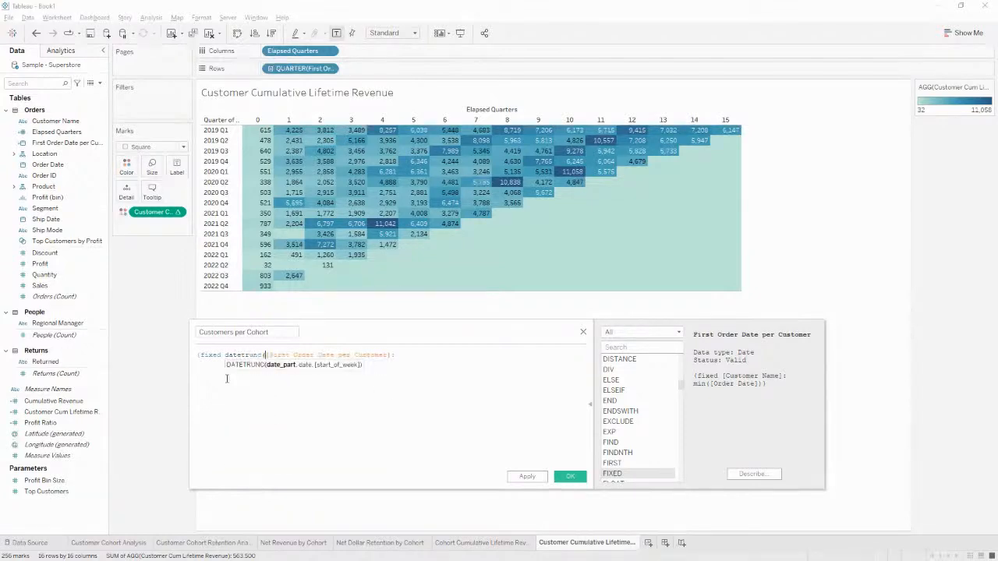
{"action": "type", "text": "\"quarter\""}
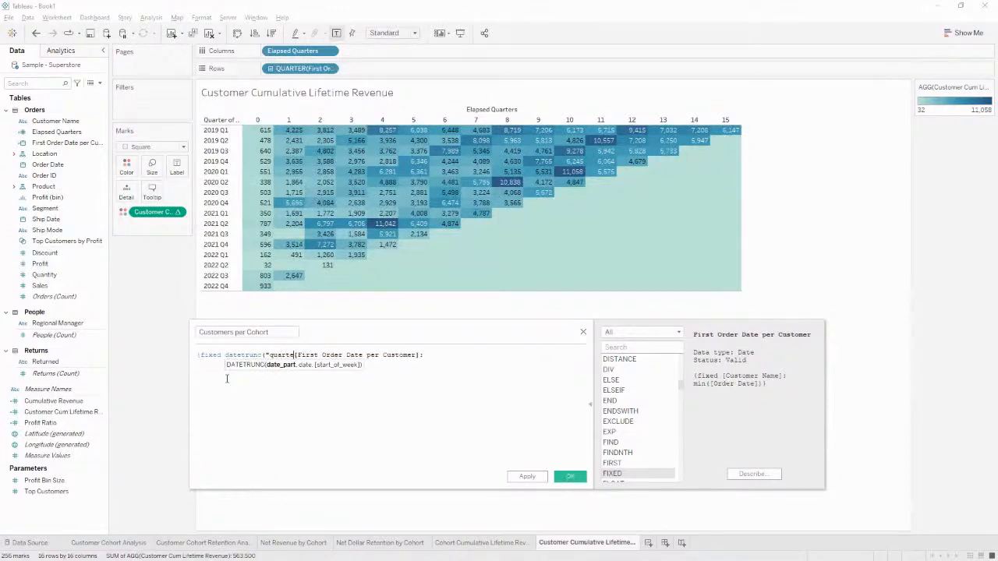
{"action": "type", "text": ","}
{"action": "key", "text": "End"}
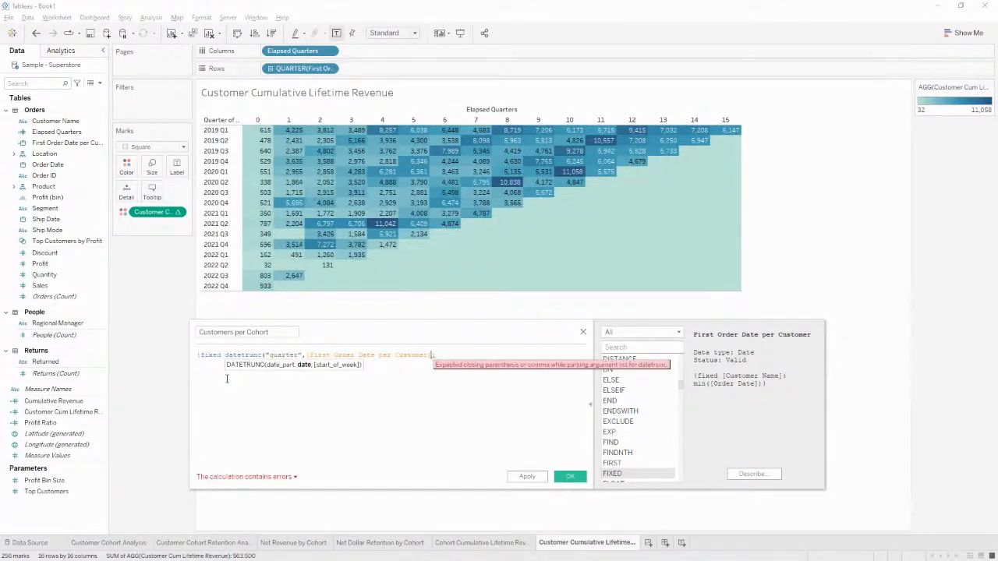
{"action": "type", "text": "):"}
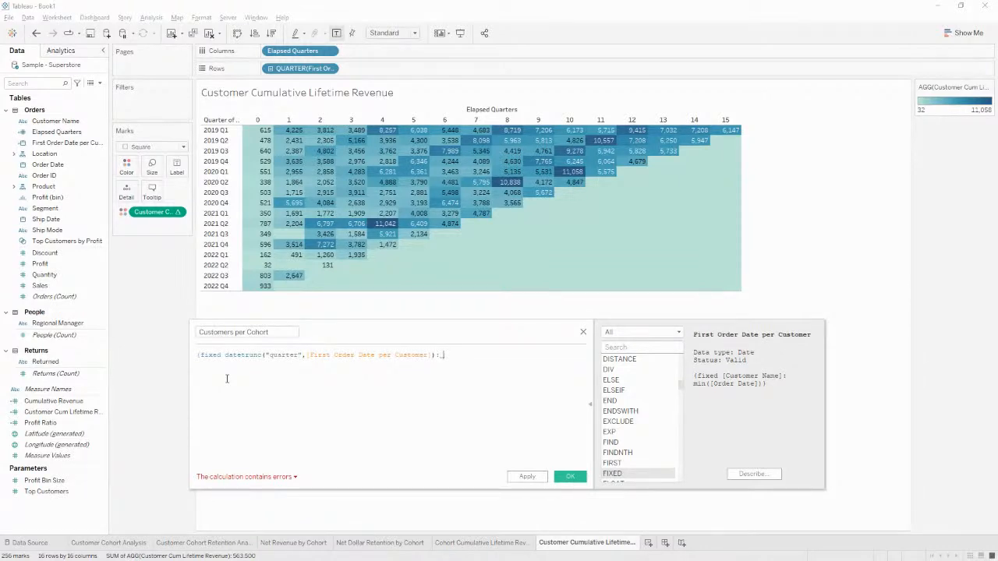
Complete the formula with countd([Customer Name]), save it, and add Customers per Cohort to the rows as a discrete dimension
{"action": "type", "text": "countd(cus"}
{"action": "key", "text": "Down"}
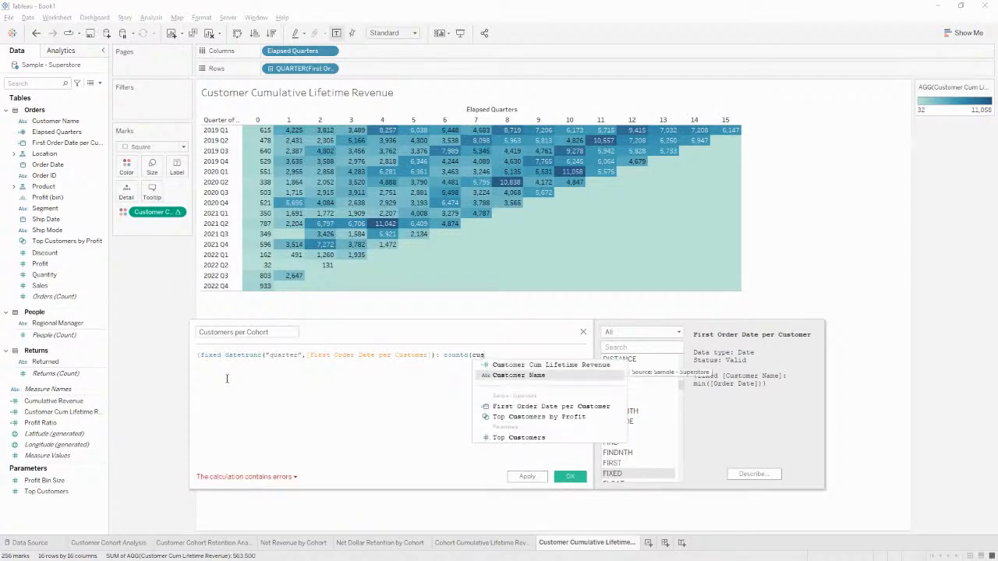
{"action": "key", "text": "Return"}
{"action": "type", "text": ")}"}
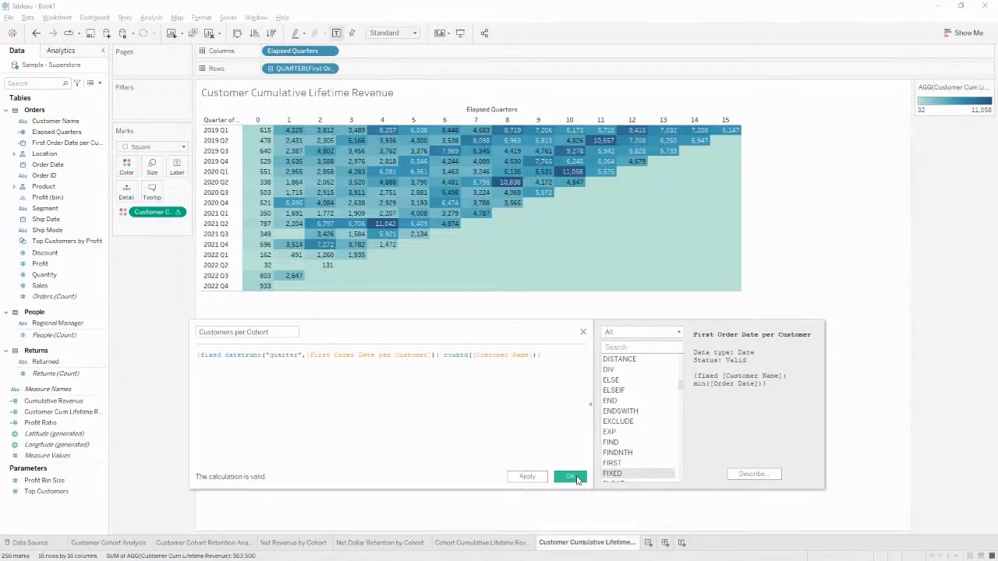
{"action": "left_click", "coordinate": [570, 477]}
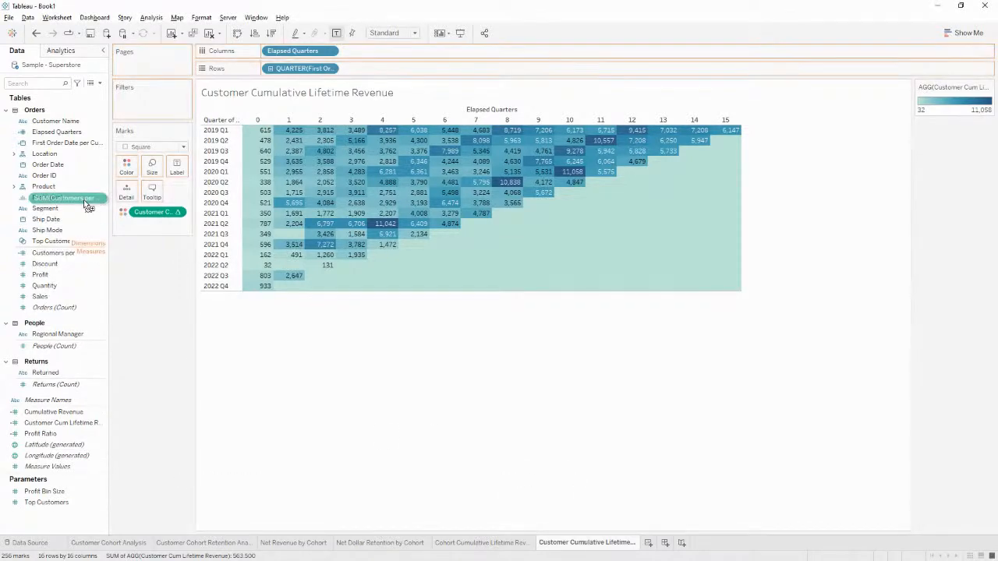
{"action": "left_click_drag", "start_coordinate": [68, 133], "coordinate": [390, 69]}
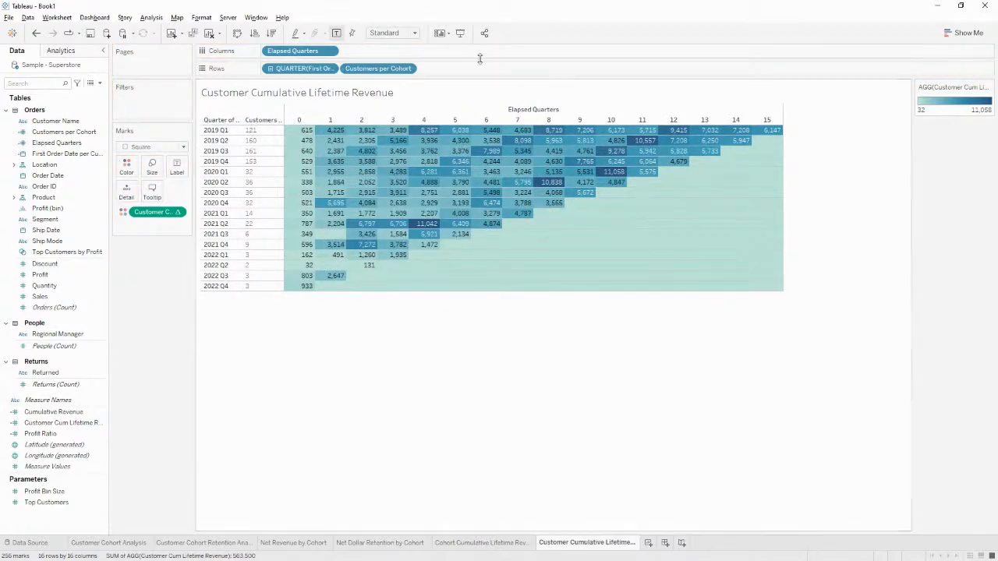
Edit the Customer Cum Lifetime Revenue formula, replacing the divisor countd([Customer Name]) with [Customers per Cohort]
{"action": "left_click", "coordinate": [48, 425]}
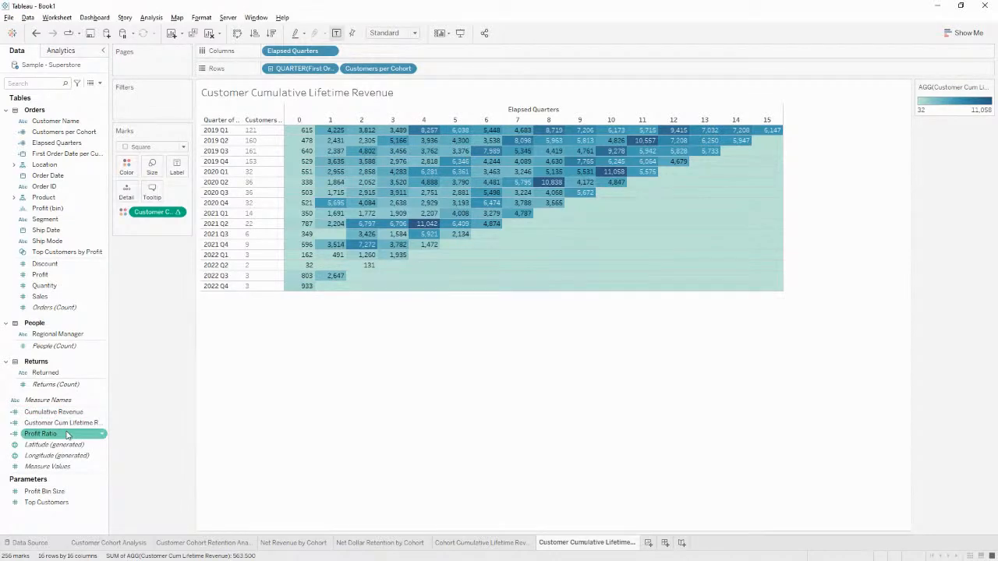
{"action": "right_click", "coordinate": [71, 425]}
{"action": "left_click", "coordinate": [120, 253]}
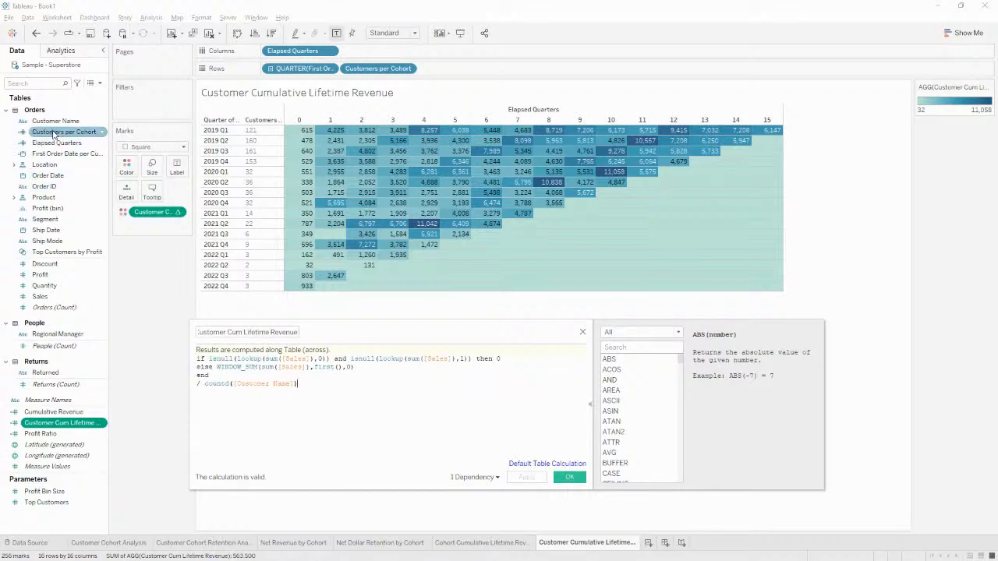
{"action": "left_click_drag", "start_coordinate": [54, 134], "coordinate": [243, 401]}
{"action": "key", "text": "shift+End"}
{"action": "key", "text": "BackSpace"}
Wrap the [Customers per Cohort] divisor in avg() and save the calculation
{"action": "key", "text": "Home"}
{"action": "key", "text": "Right"}
{"action": "key", "text": "Right"}
{"action": "type", "text": "avg"}
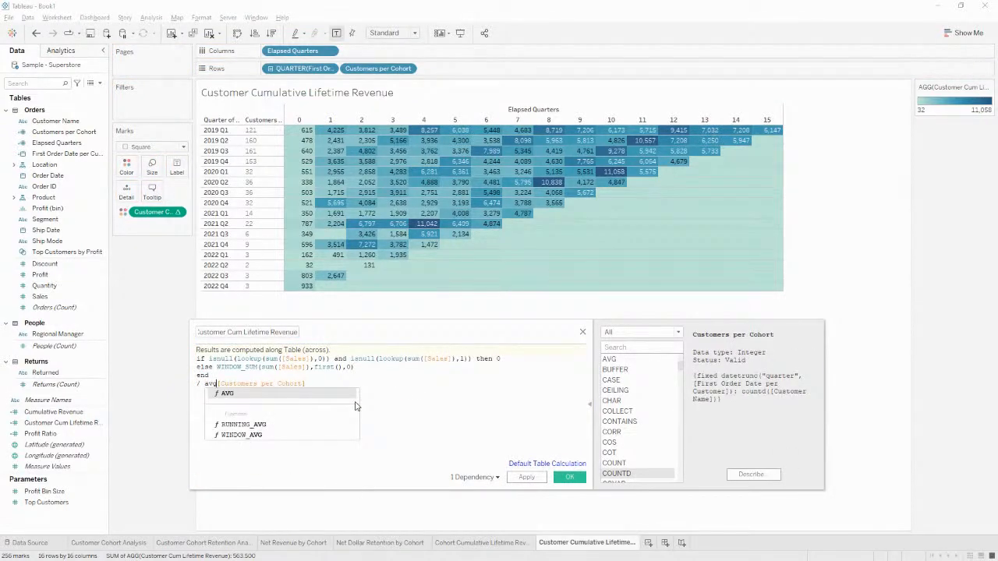
{"action": "type", "text": "("}
{"action": "type", "text": ")"}
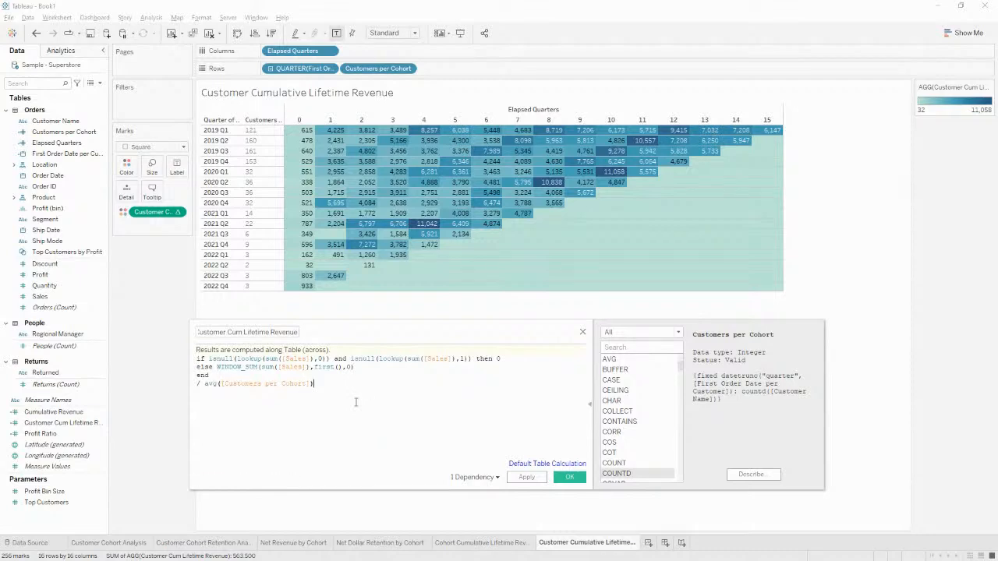
{"action": "left_click", "coordinate": [567, 478]}
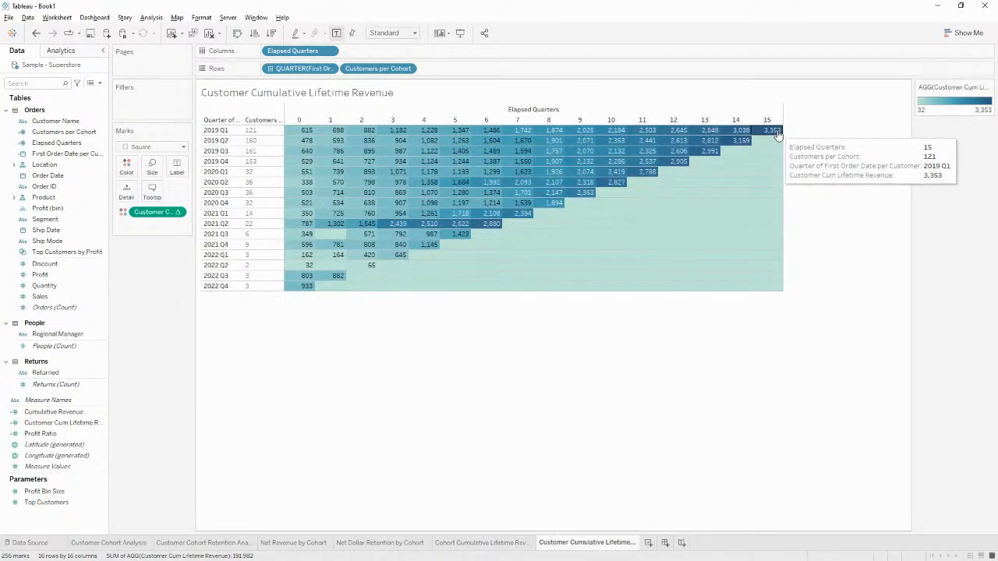
Temporarily undo the formula change to compare the heatmap, restore it, and examine the cumulative revenue per customer across cohorts
{"action": "left_click", "coordinate": [36, 33]}
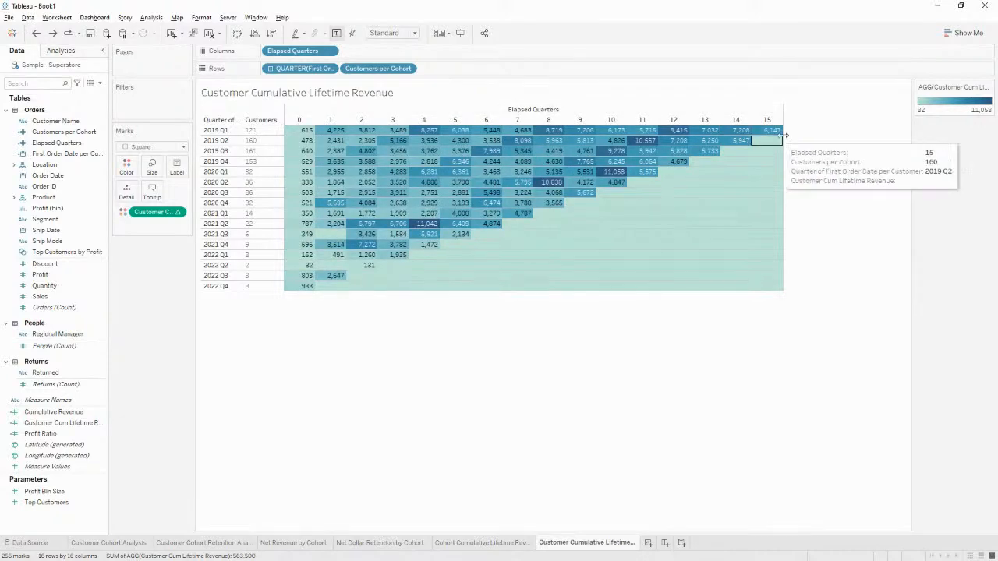
{"action": "mouse_move", "coordinate": [770, 134]}
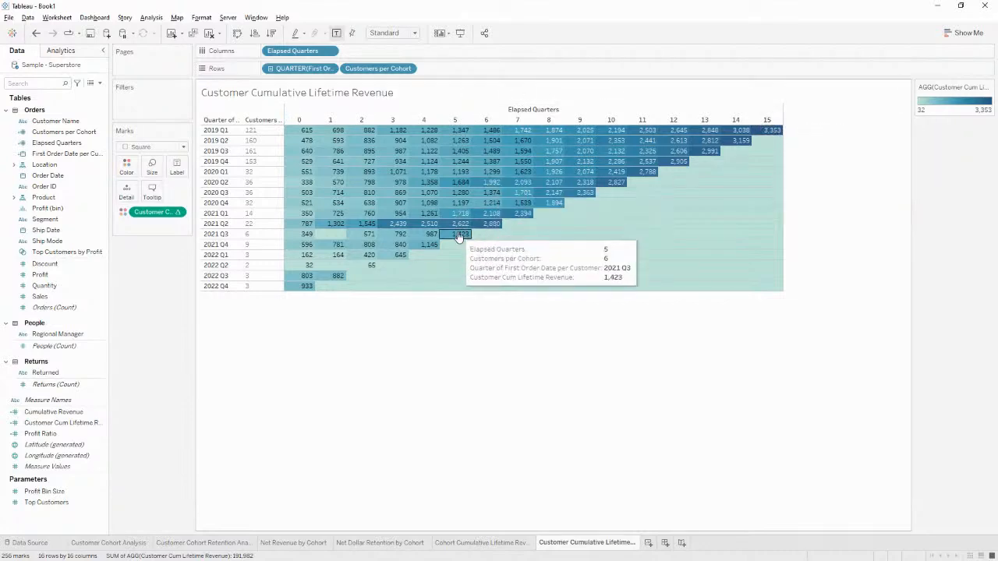
{"action": "mouse_move", "coordinate": [475, 204]}
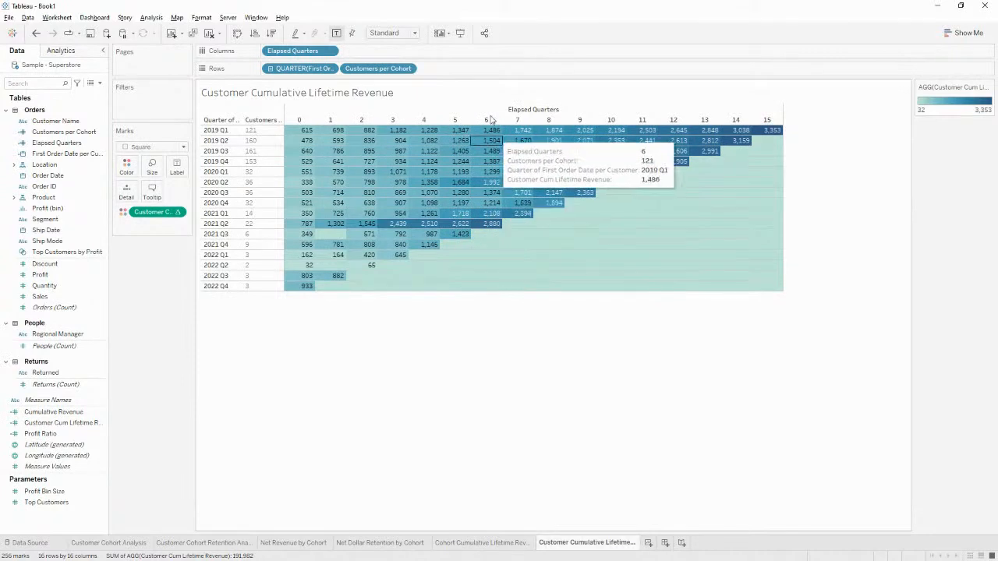
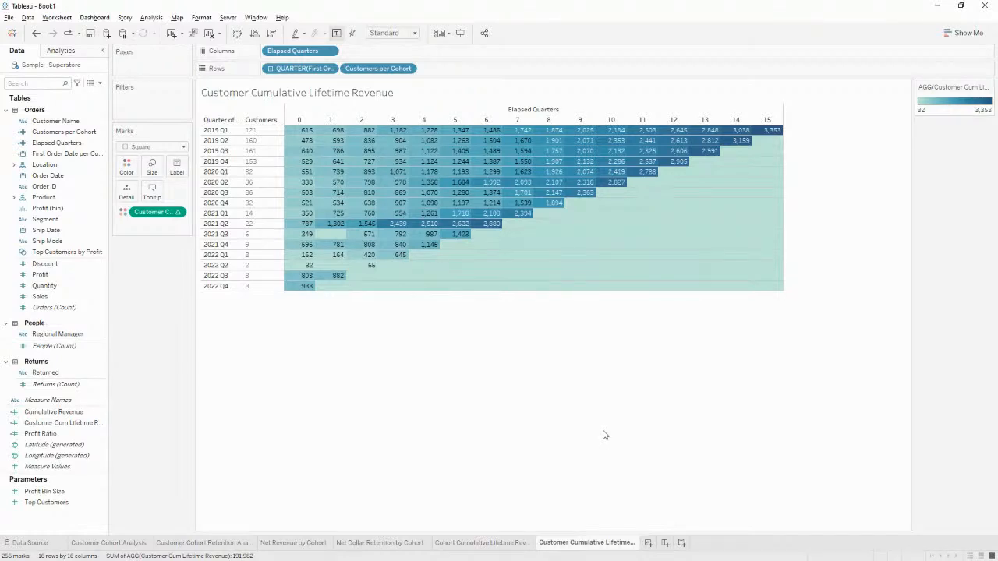
Check the cohort analysis list in PowerPoint, return to Tableau, and rename the current sheet as Customer Lifetime Revenue
{"action": "key", "text": "alt+Tab"}
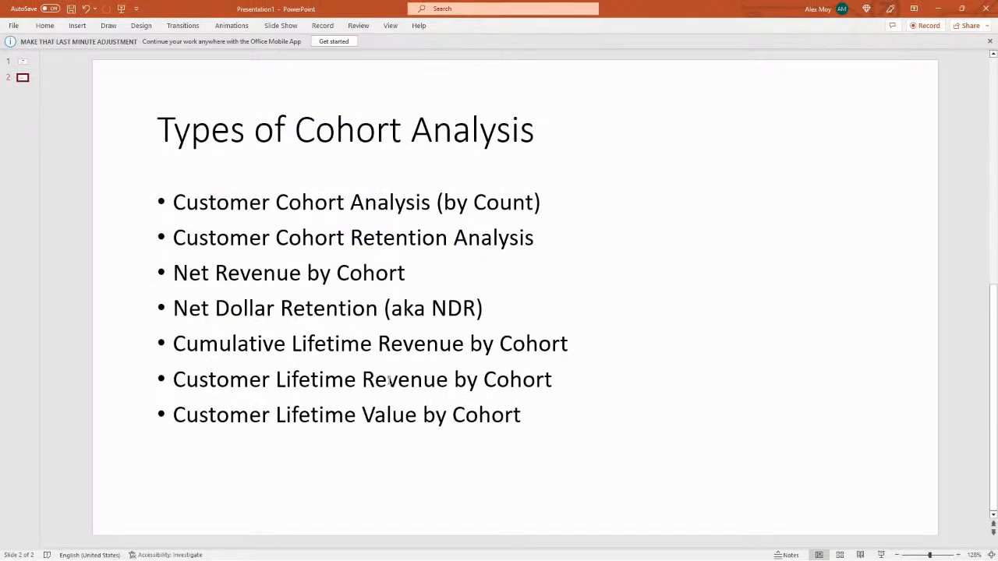
{"action": "key", "text": "alt+Tab"}
{"action": "double_click", "coordinate": [578, 543]}
{"action": "left_click", "coordinate": [573, 546]}
{"action": "double_click", "coordinate": [578, 544]}
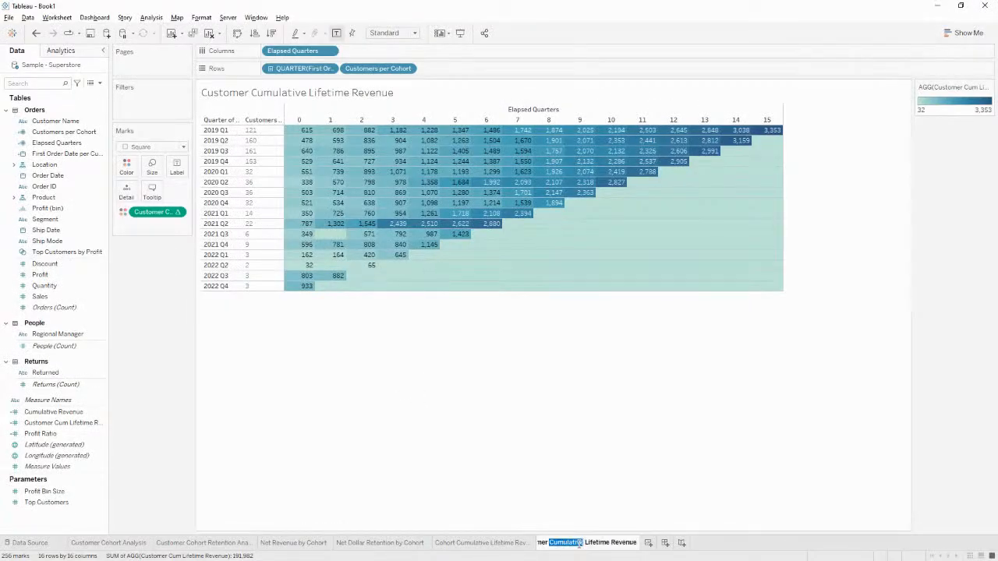
{"action": "key", "text": "BackSpace"}
{"action": "key", "text": "Return"}
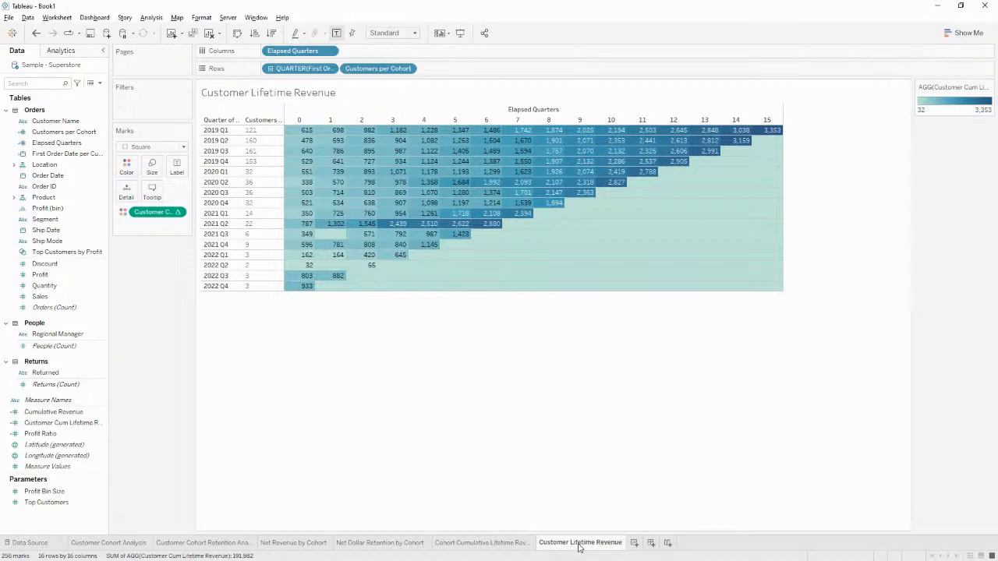
Duplicate the Customer Lifetime Revenue sheet and rename the copy as Customer Lifetime Value
{"action": "right_click", "coordinate": [579, 546]}
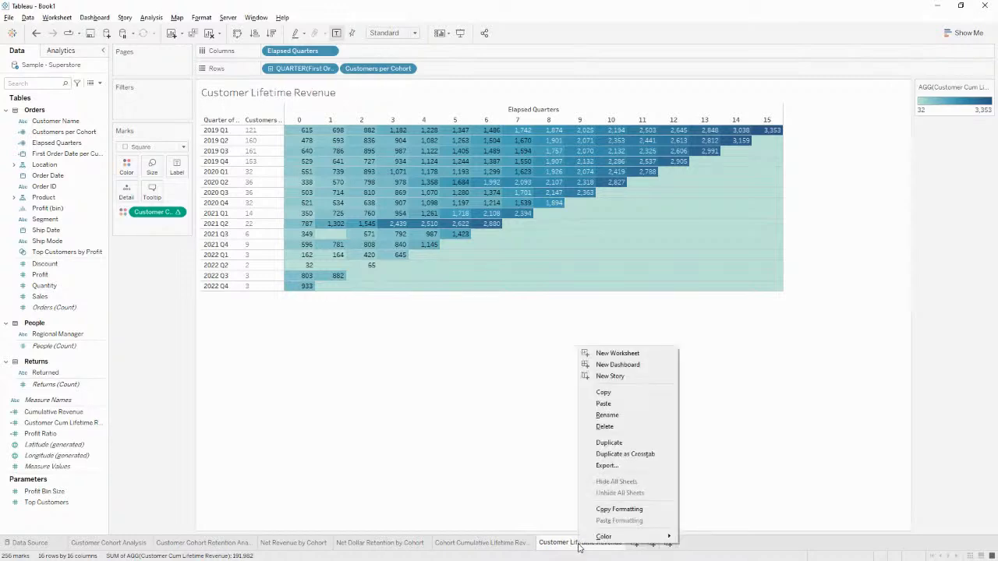
{"action": "left_click", "coordinate": [609, 442]}
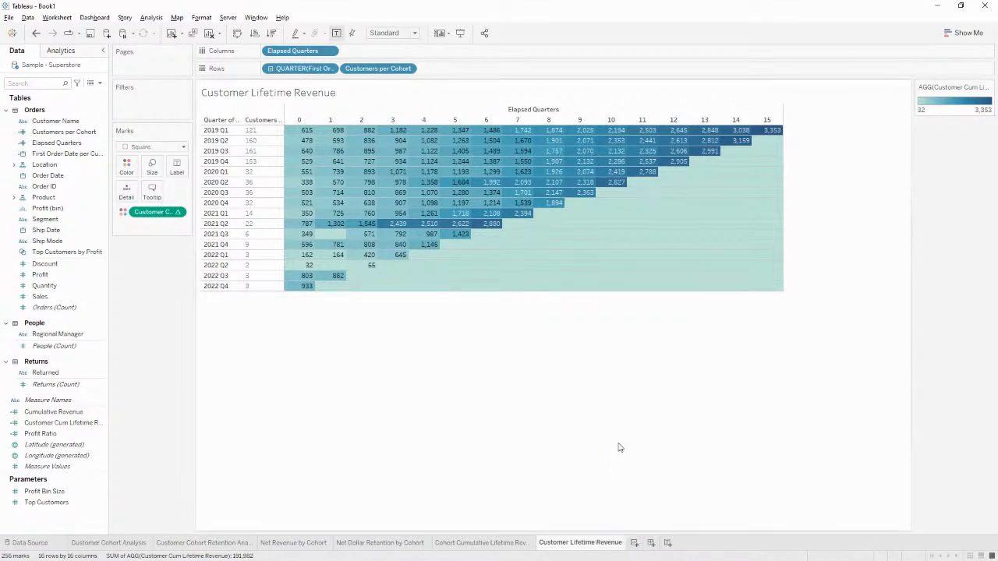
{"action": "double_click", "coordinate": [674, 543]}
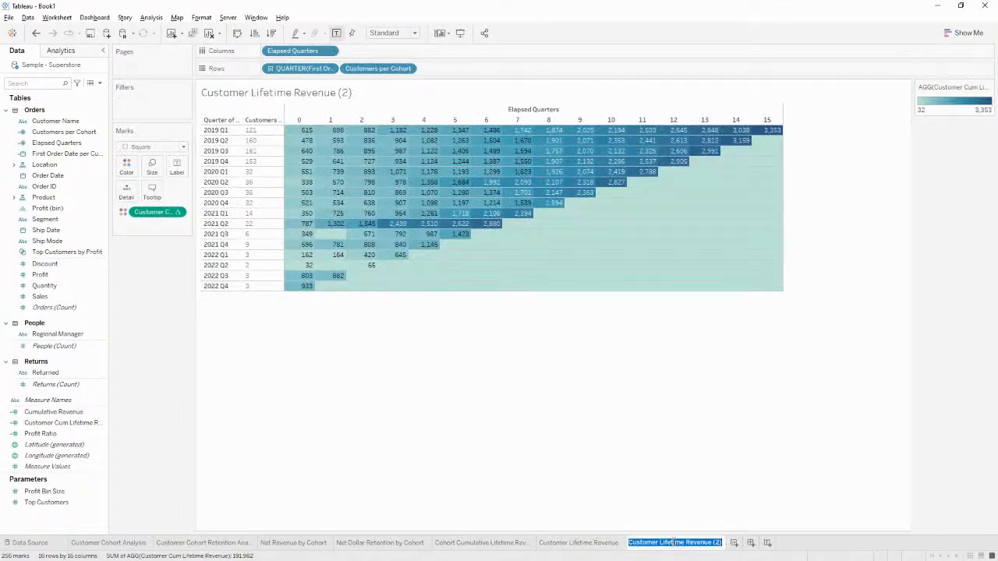
{"action": "left_click", "coordinate": [698, 541]}
{"action": "key", "text": "shift+End"}
{"action": "key", "text": "BackSpace"}
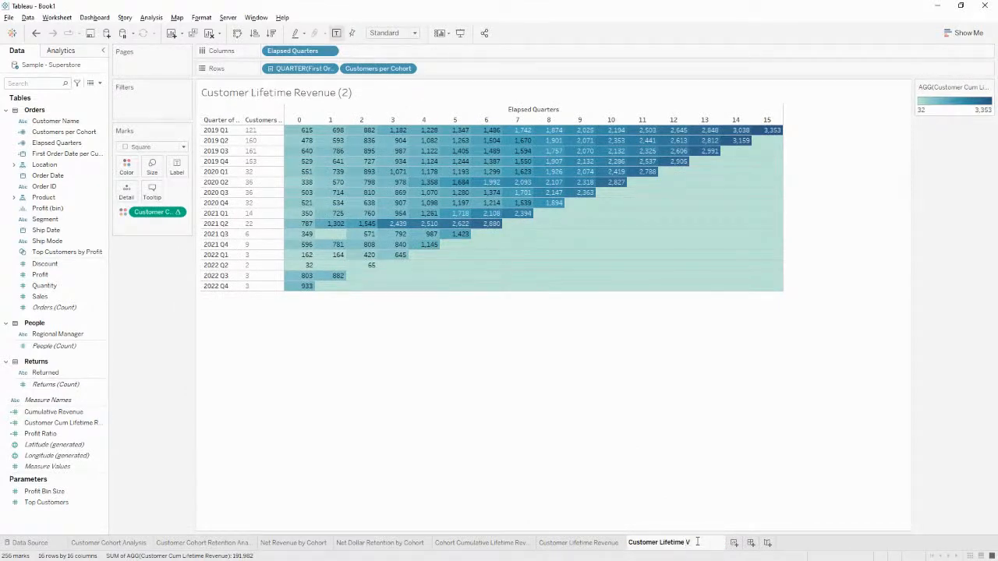
{"action": "key", "text": "Return"}
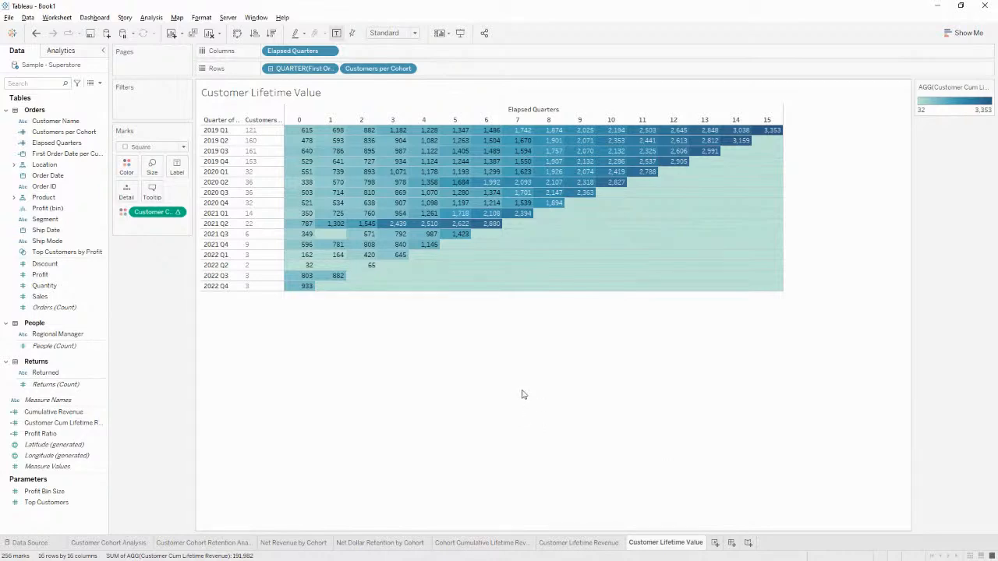
{"action": "left_click", "coordinate": [100, 83]}
{"action": "left_click", "coordinate": [47, 94]}
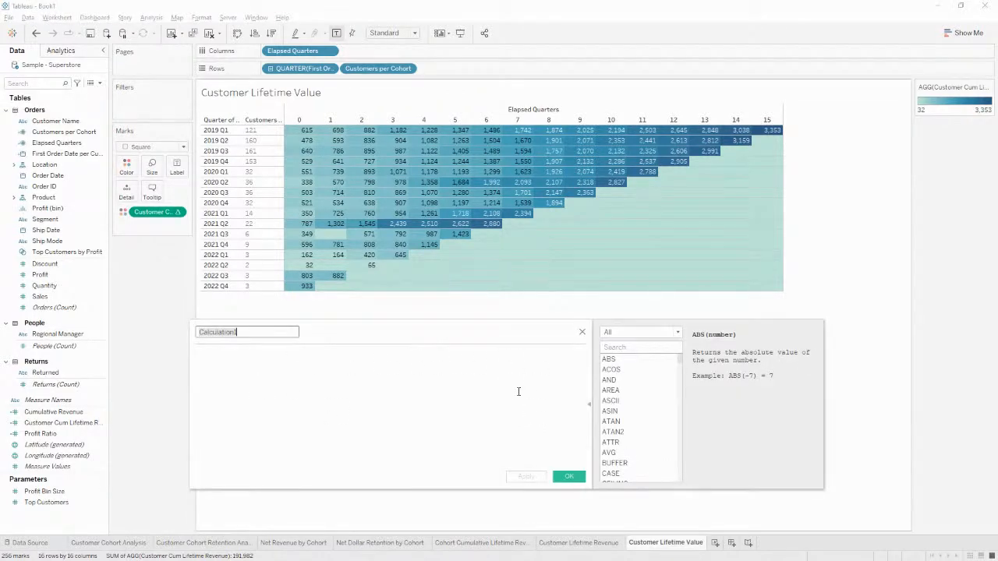
{"action": "left_click", "coordinate": [583, 333]}
Create a parameter named Gross Margin with the default settings and show its control on the sheet
{"action": "left_click", "coordinate": [99, 84]}
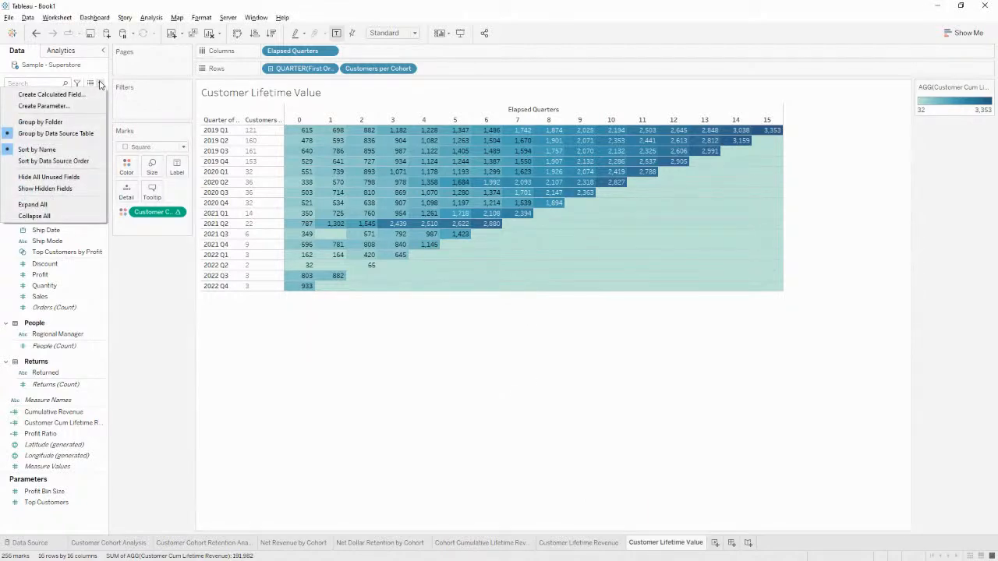
{"action": "left_click", "coordinate": [49, 105]}
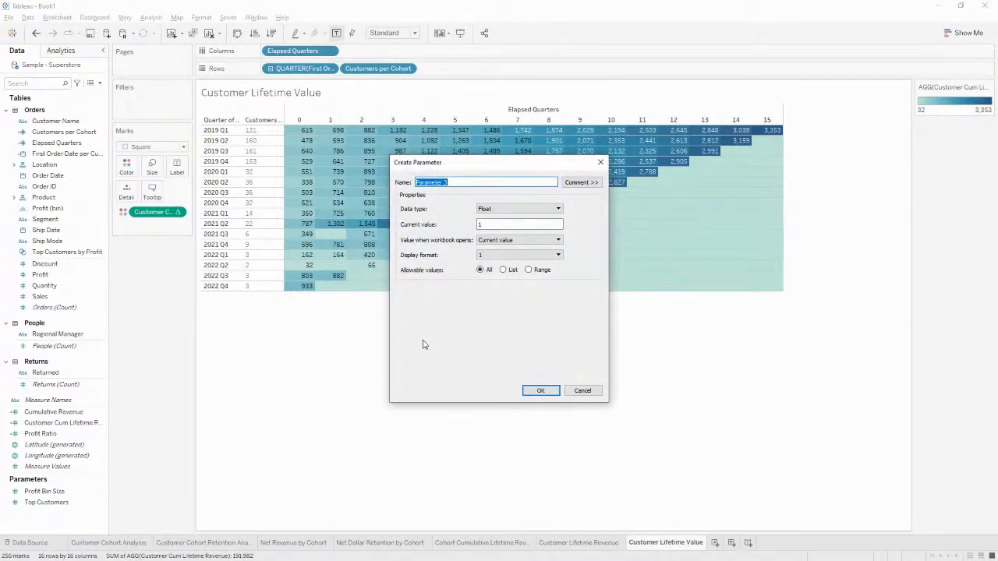
{"action": "type", "text": "Gross Margin"}
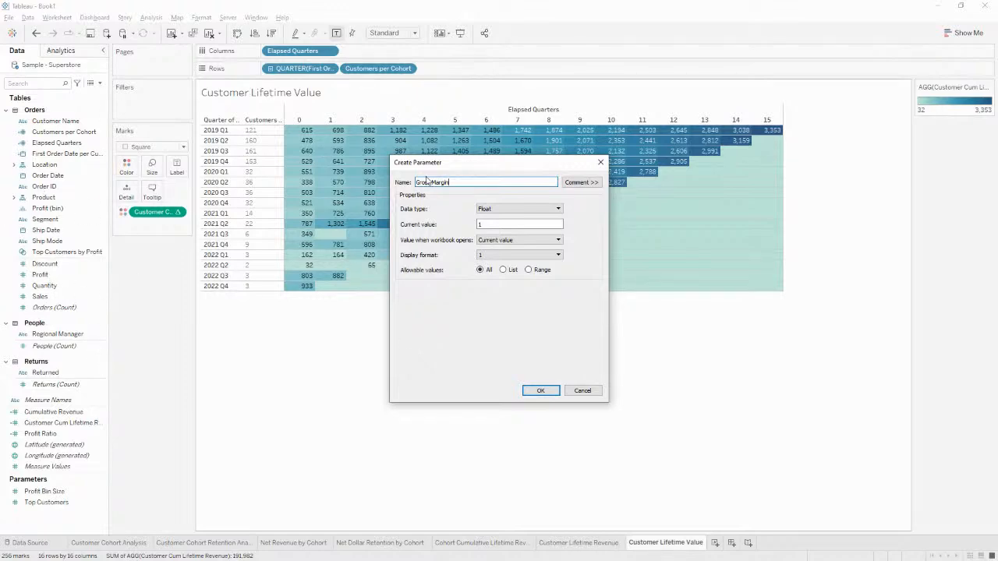
{"action": "left_click", "coordinate": [540, 390]}
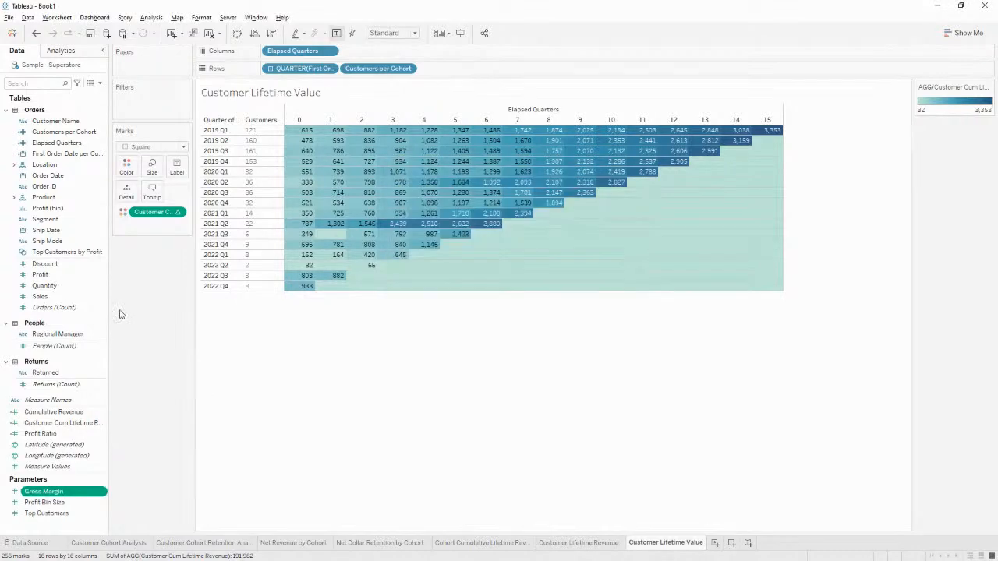
{"action": "right_click", "coordinate": [71, 492]}
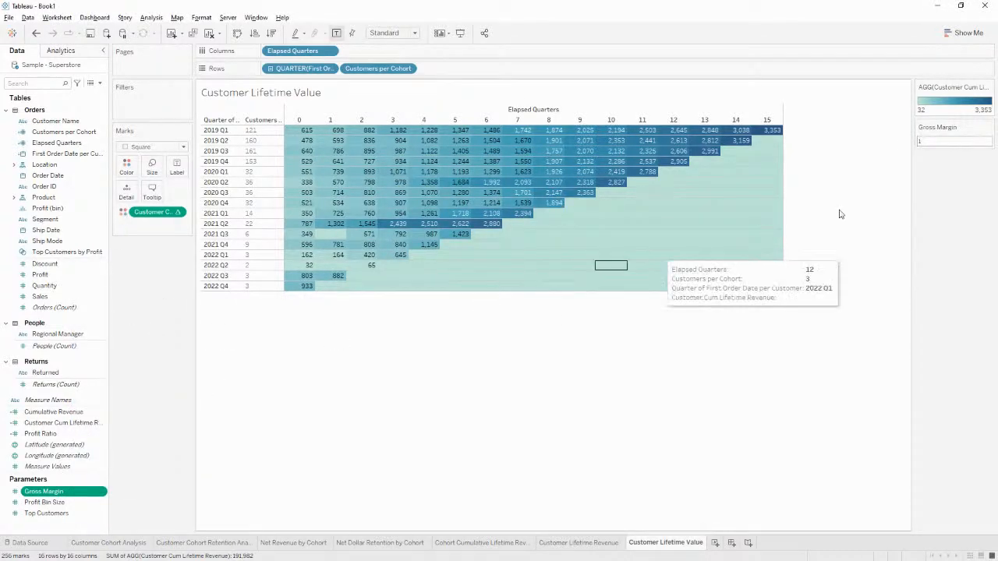
Format the Gross Margin parameter as a percentage with one decimal place and set its value to 65%
{"action": "right_click", "coordinate": [81, 496]}
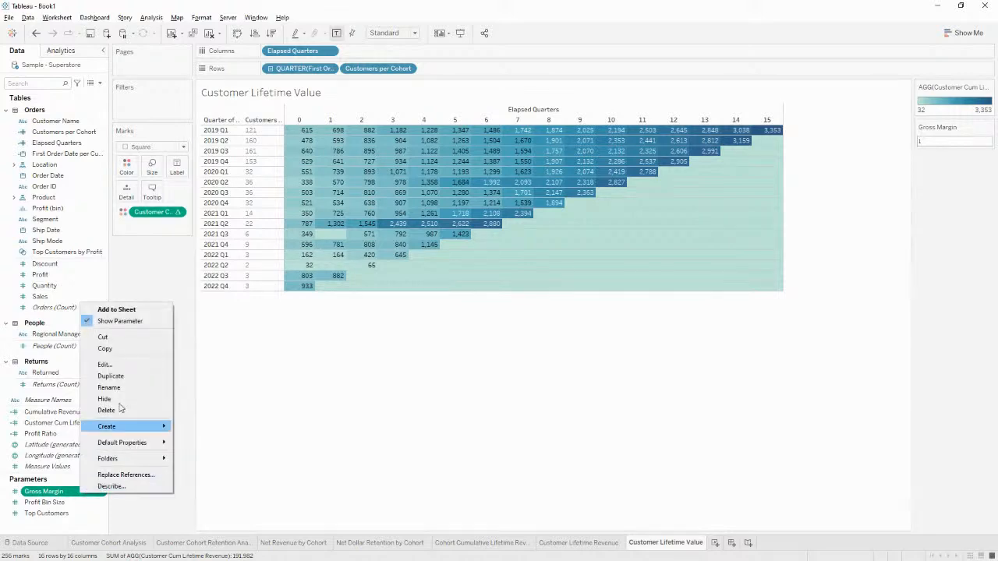
{"action": "left_click", "coordinate": [134, 363]}
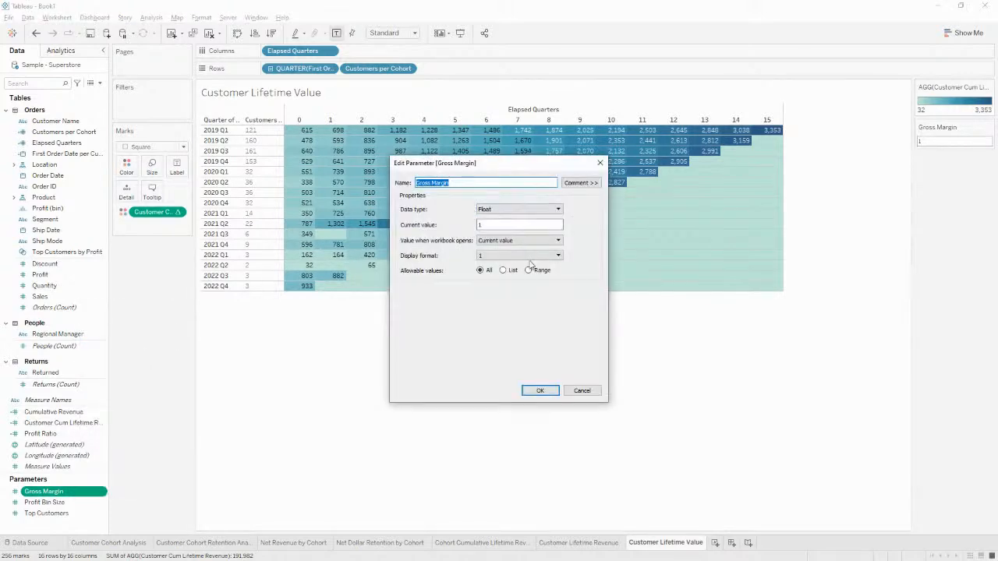
{"action": "left_click", "coordinate": [556, 255]}
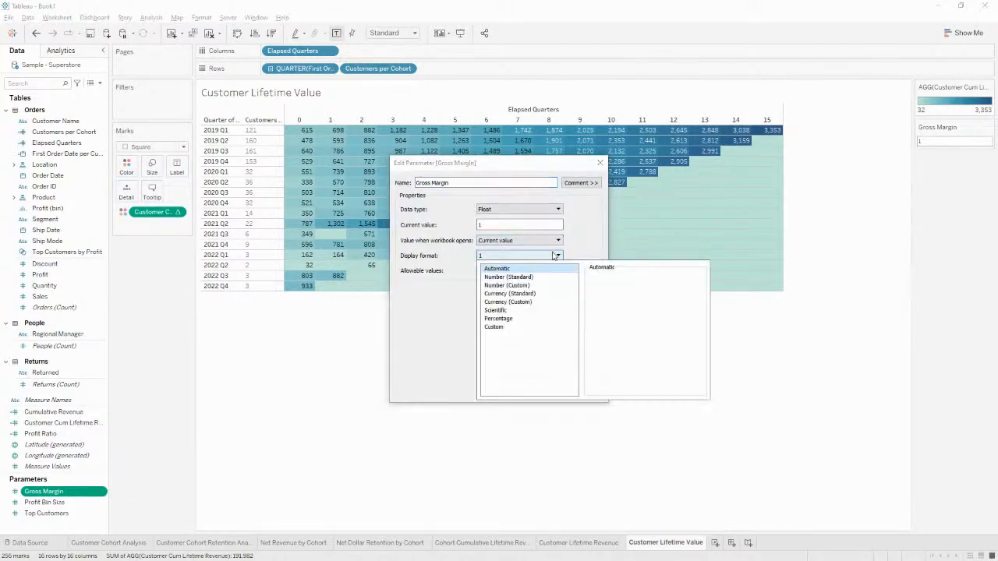
{"action": "left_click", "coordinate": [545, 319]}
{"action": "left_click", "coordinate": [616, 291]}
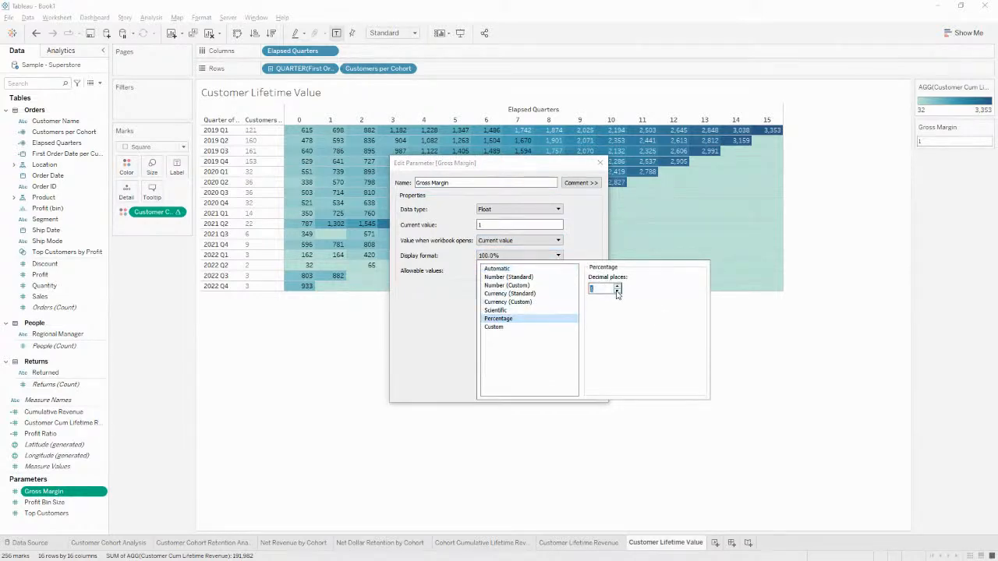
{"action": "left_click", "coordinate": [435, 336]}
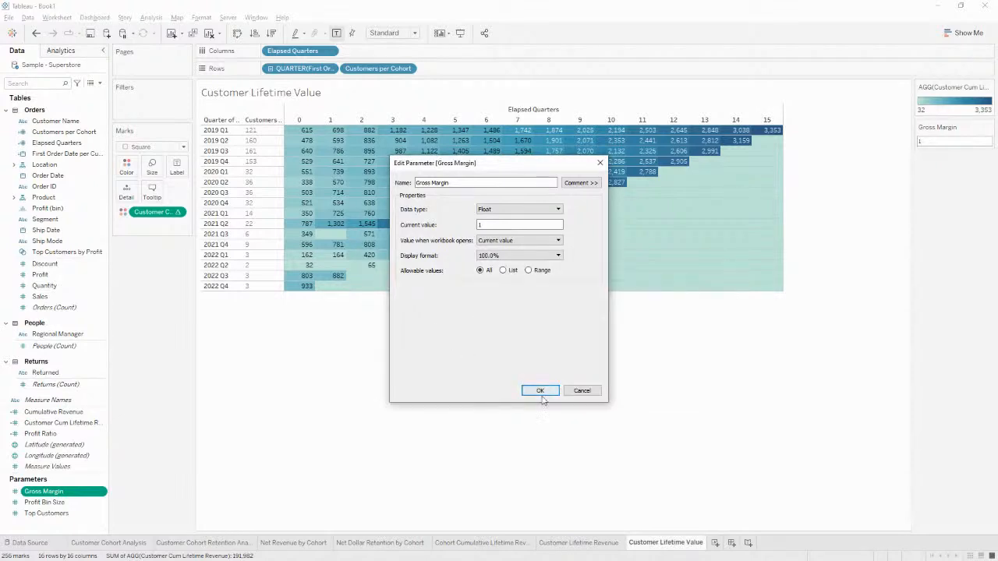
{"action": "left_click", "coordinate": [546, 395]}
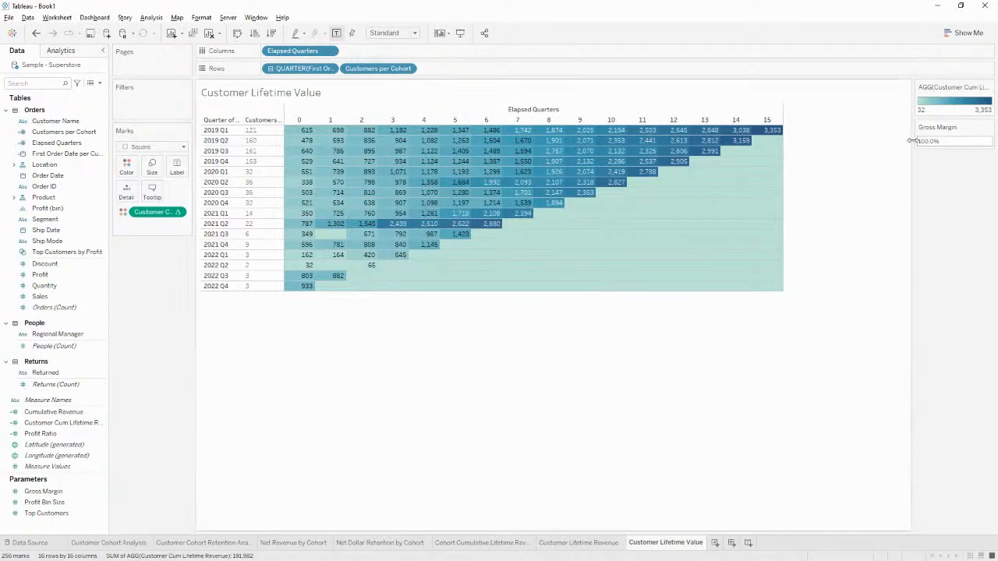
{"action": "left_click", "coordinate": [973, 146]}
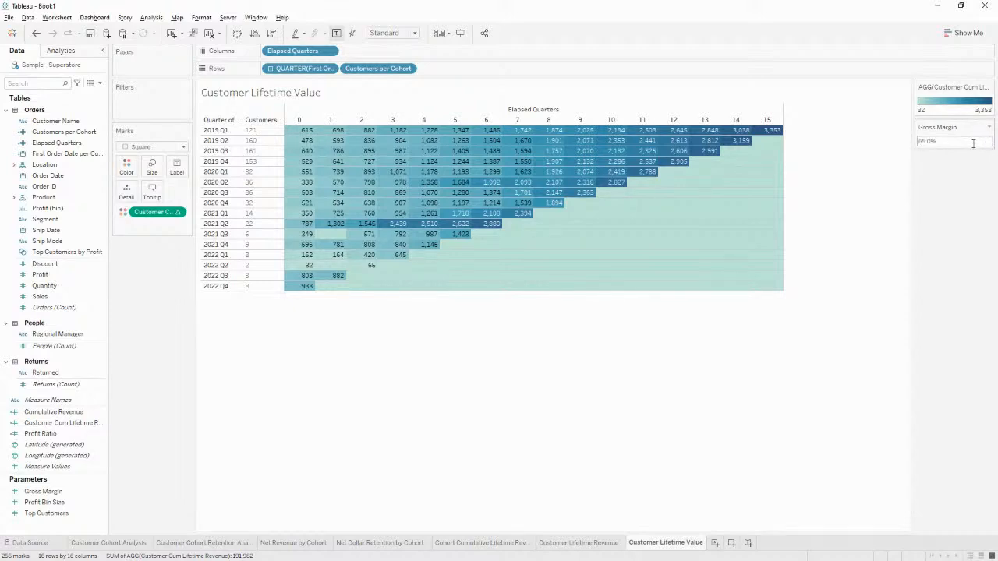
Create a float parameter named CAC with a custom currency display format using two decimals and a $ prefix
{"action": "left_click", "coordinate": [99, 84]}
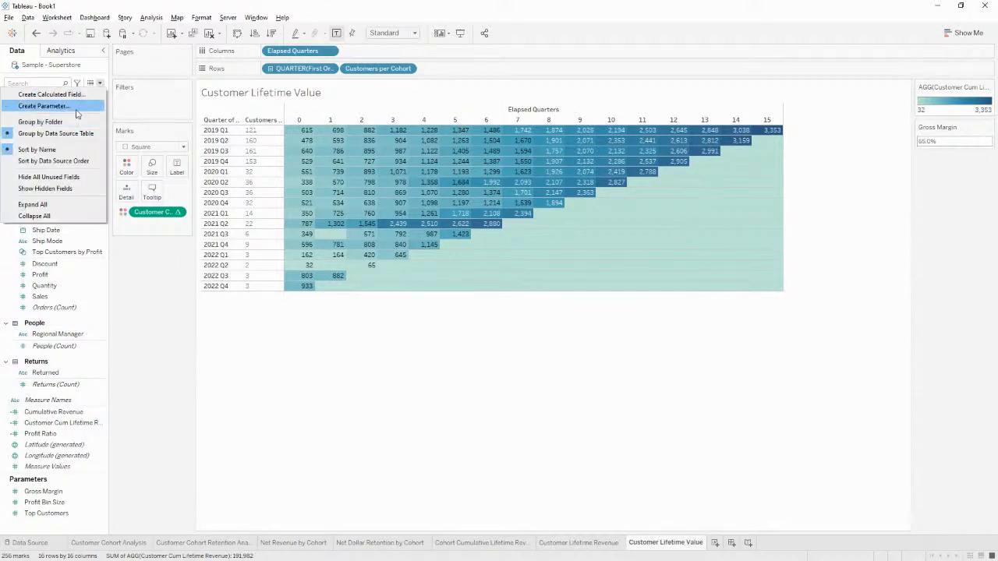
{"action": "left_click", "coordinate": [78, 106]}
{"action": "type", "text": "CAC"}
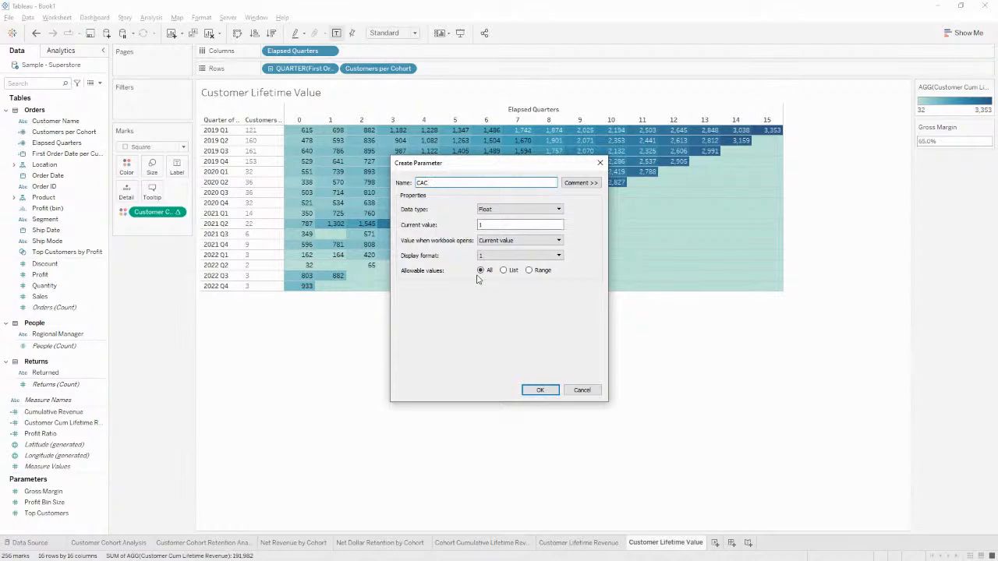
{"action": "left_click", "coordinate": [515, 209]}
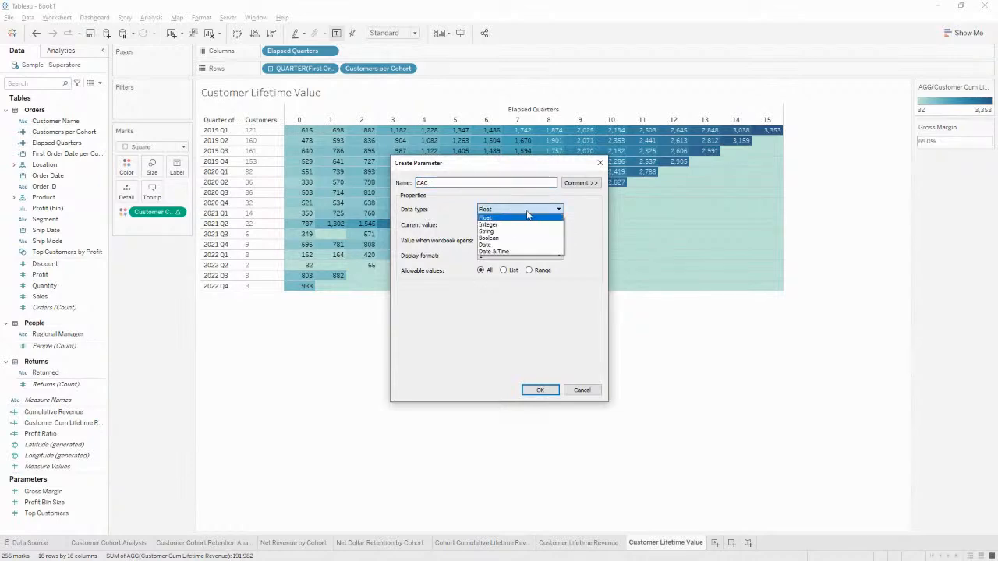
{"action": "left_click", "coordinate": [548, 211]}
{"action": "left_click", "coordinate": [559, 256]}
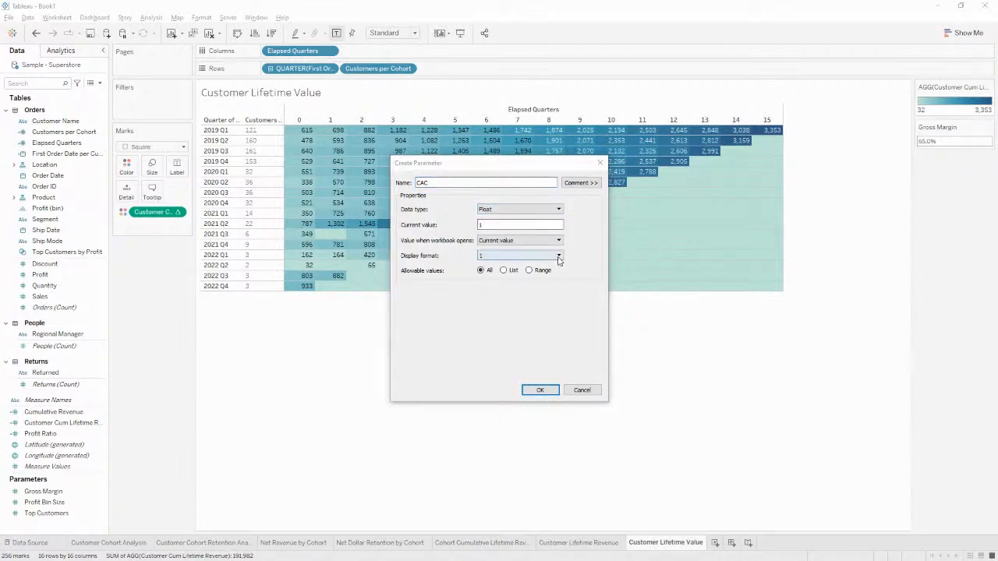
{"action": "left_click", "coordinate": [532, 302]}
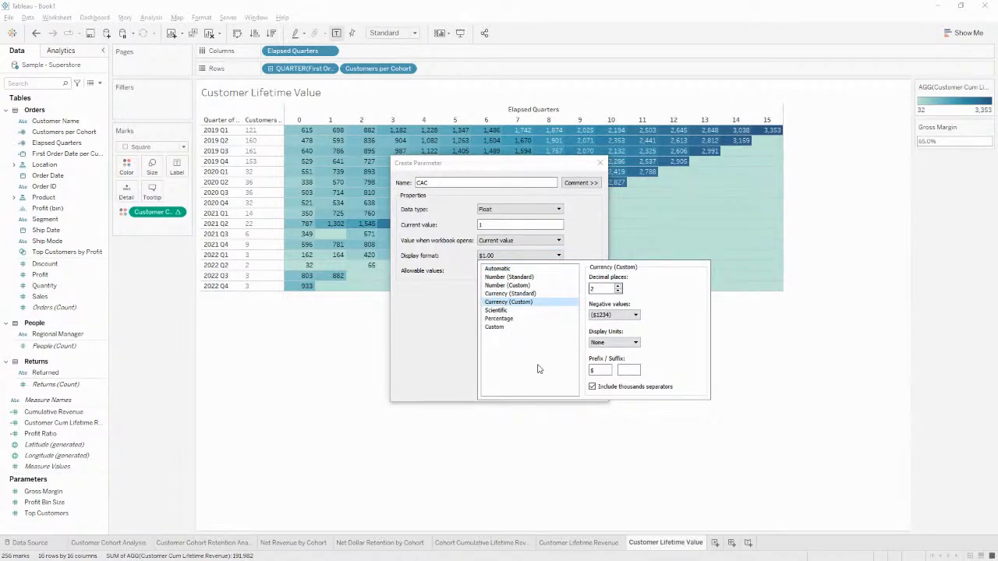
{"action": "left_click", "coordinate": [598, 237]}
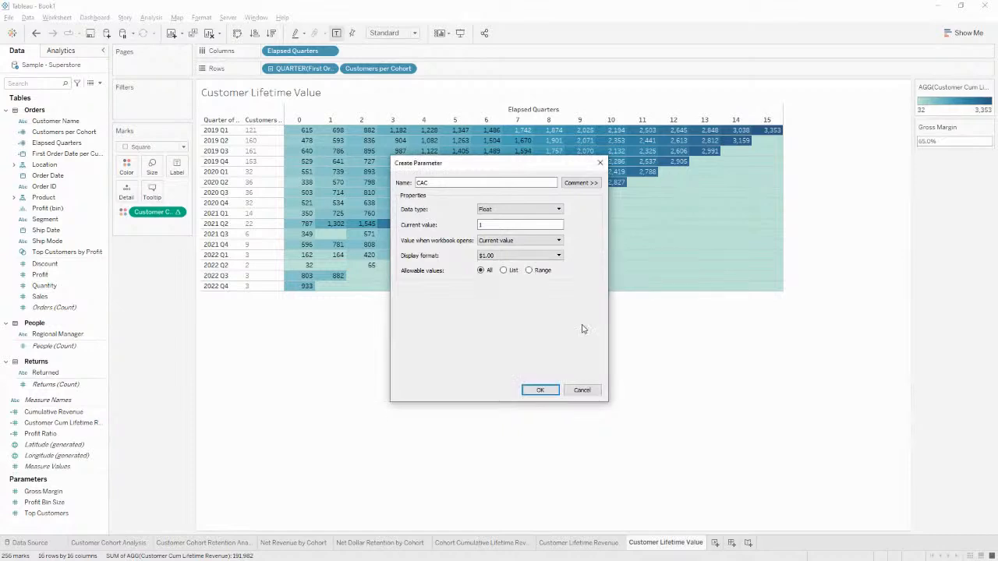
{"action": "left_click", "coordinate": [541, 389]}
Show the CAC parameter control on the sheet and set its value to $500
{"action": "right_click", "coordinate": [67, 496]}
{"action": "left_click", "coordinate": [126, 330]}
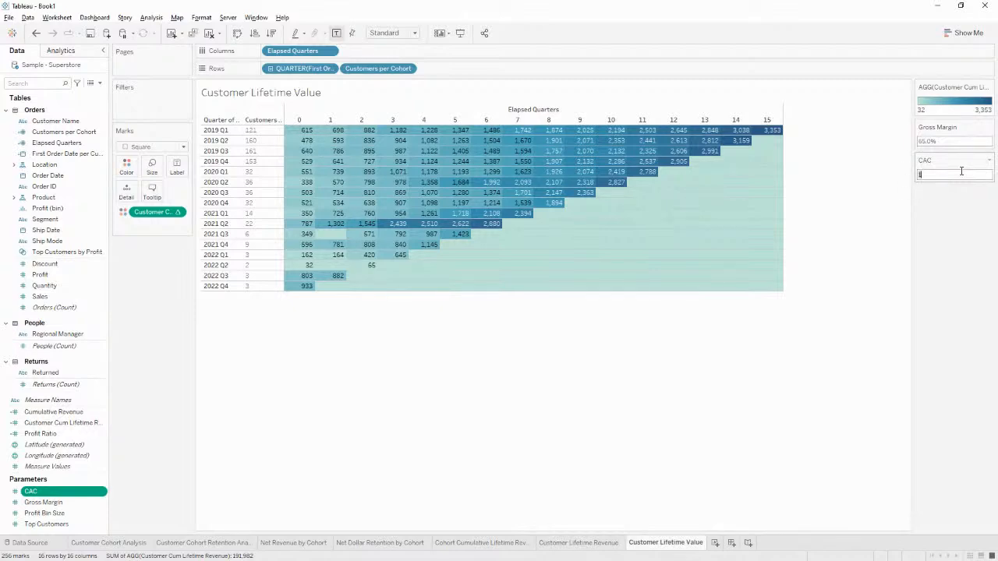
{"action": "key", "text": "Return"}
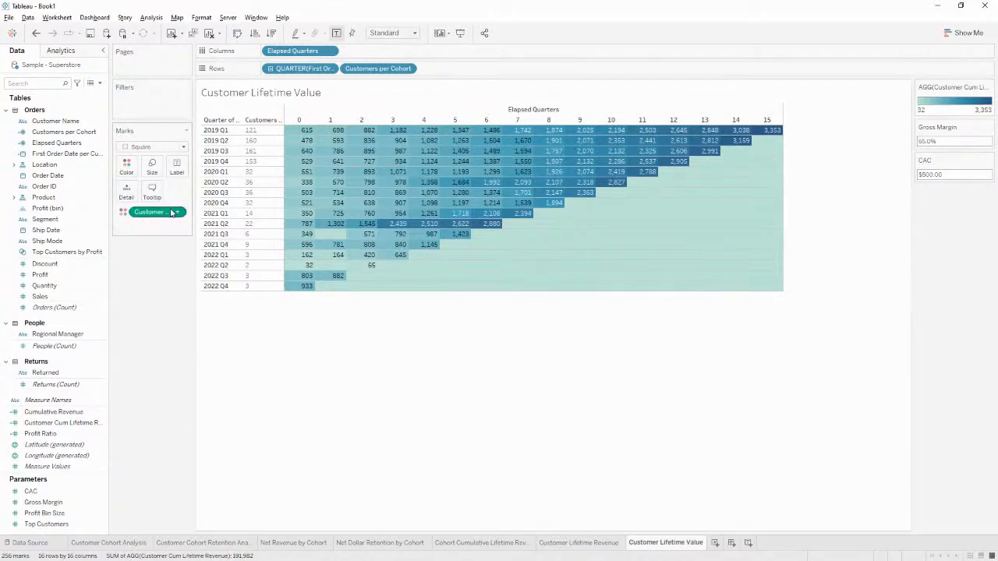
Duplicate the customer cumulative lifetime revenue field and rename the copy as Customer Lifetime Value
{"action": "right_click", "coordinate": [66, 423]}
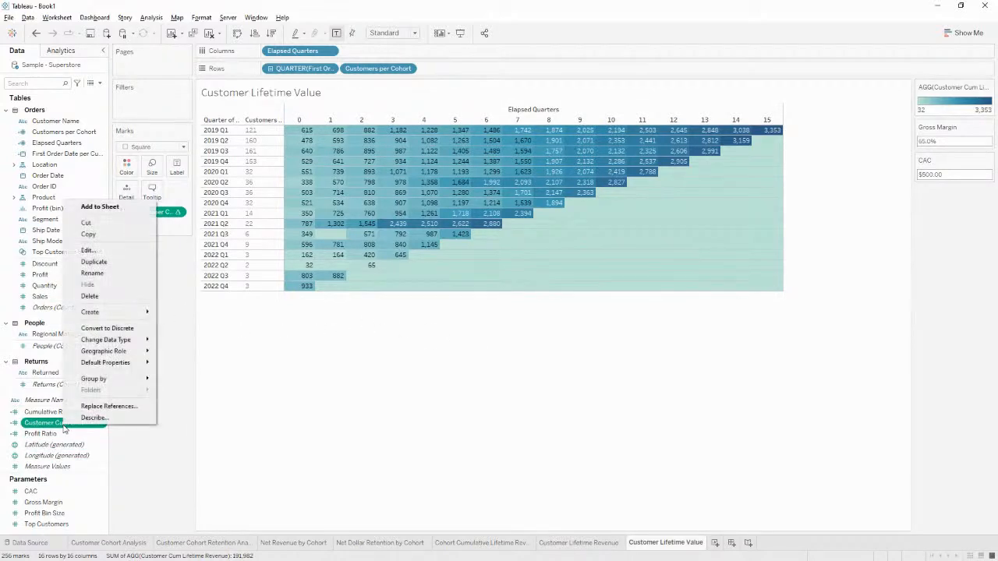
{"action": "left_click", "coordinate": [92, 262]}
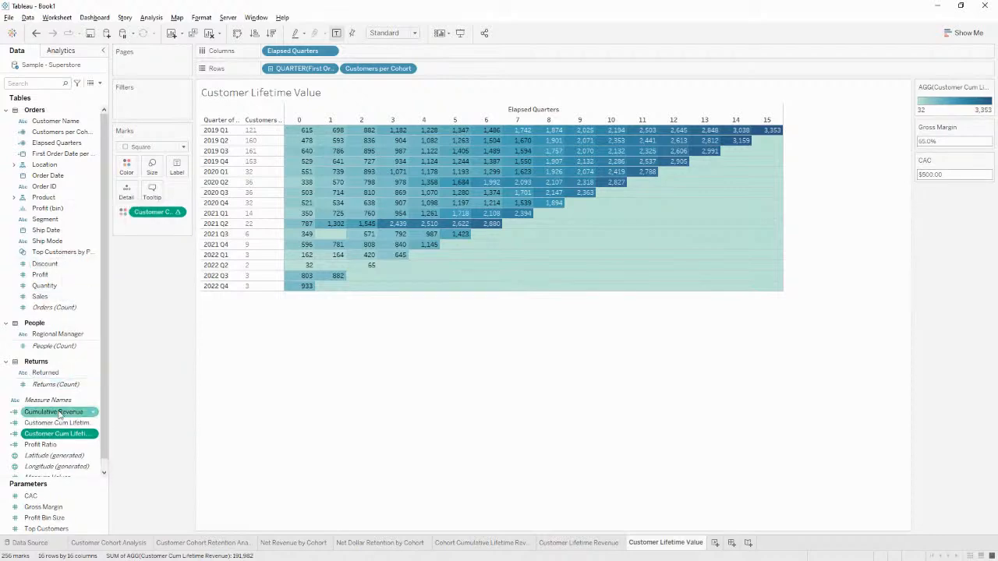
{"action": "right_click", "coordinate": [66, 438]}
{"action": "left_click", "coordinate": [96, 258]}
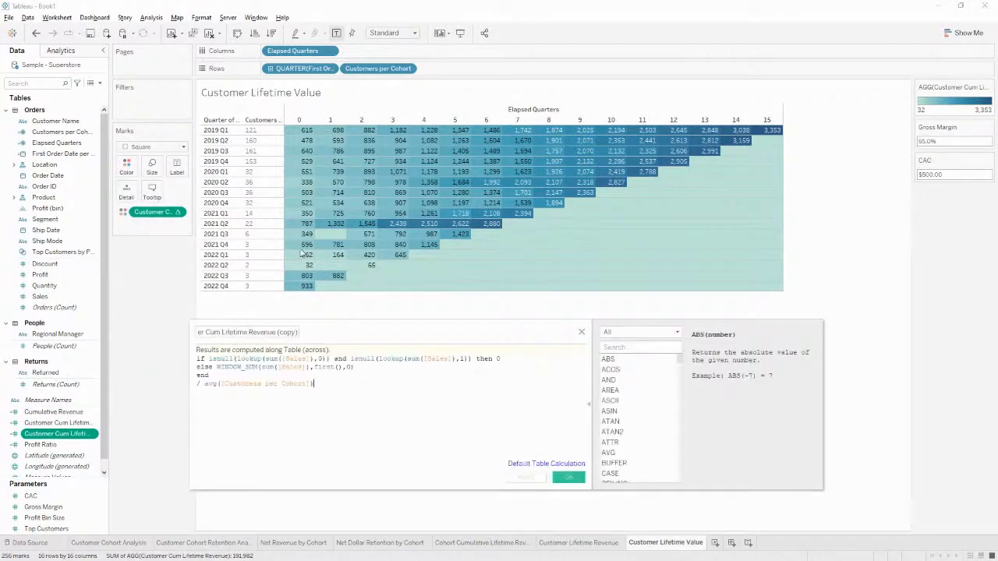
{"action": "left_click", "coordinate": [250, 333]}
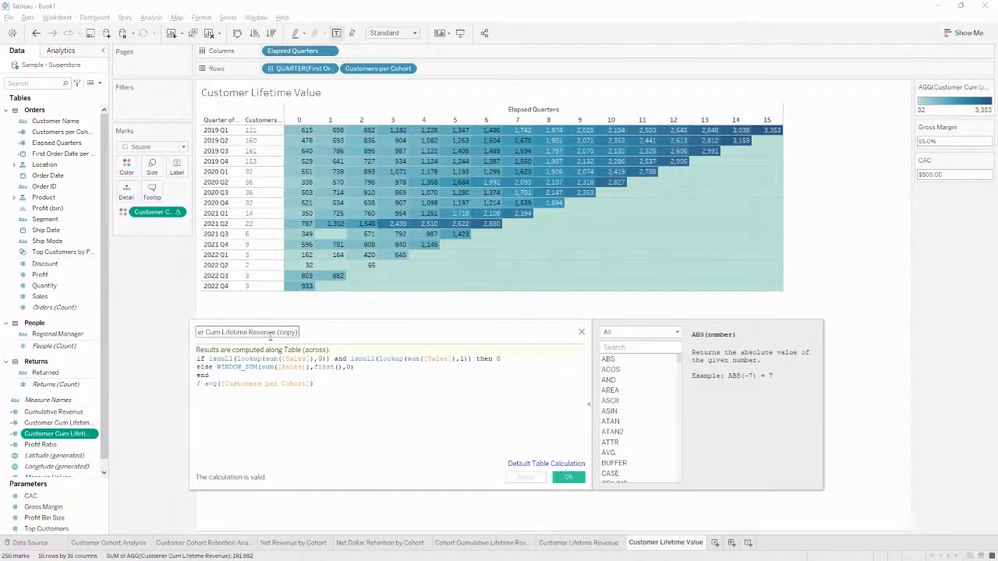
{"action": "key", "text": "ctrl+shift+Left"}
{"action": "key", "text": "BackSpace"}
{"action": "key", "text": "shift+End"}
{"action": "type", "text": "Valu"}
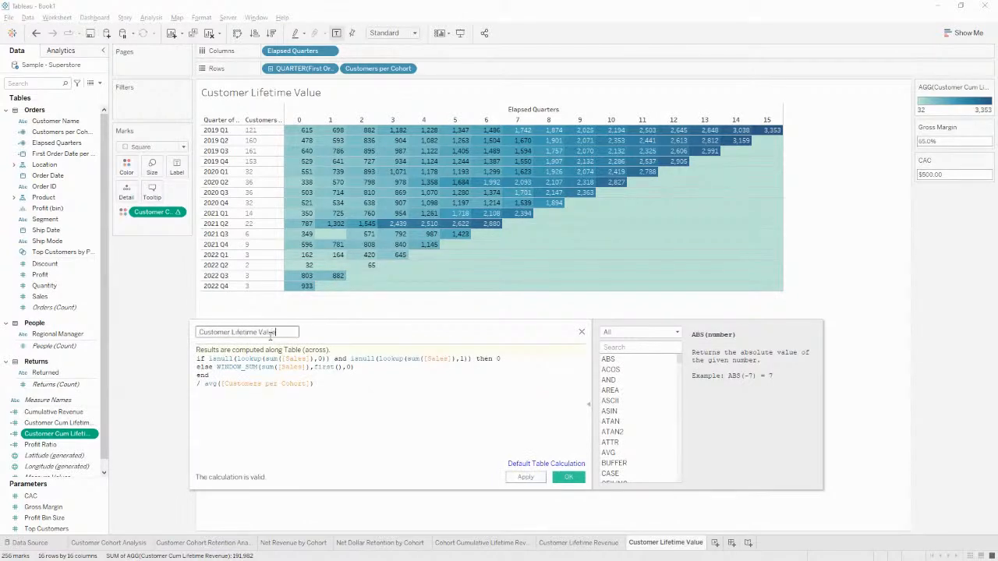
{"action": "type", "text": "e"}
Multiply the Customer Lifetime Value formula by [Gross Margin] and save the calculation
{"action": "left_click", "coordinate": [380, 429]}
{"action": "type", "text": "* "}
{"action": "type", "text": "[Gross Margin]"}
{"action": "key", "text": "Return"}
{"action": "left_click", "coordinate": [525, 478]}
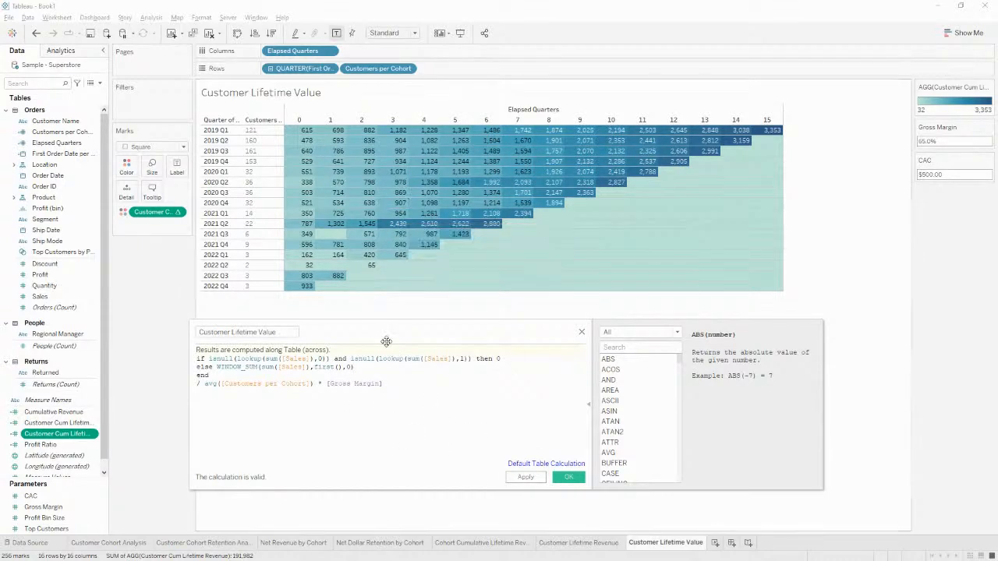
{"action": "left_click", "coordinate": [525, 476]}
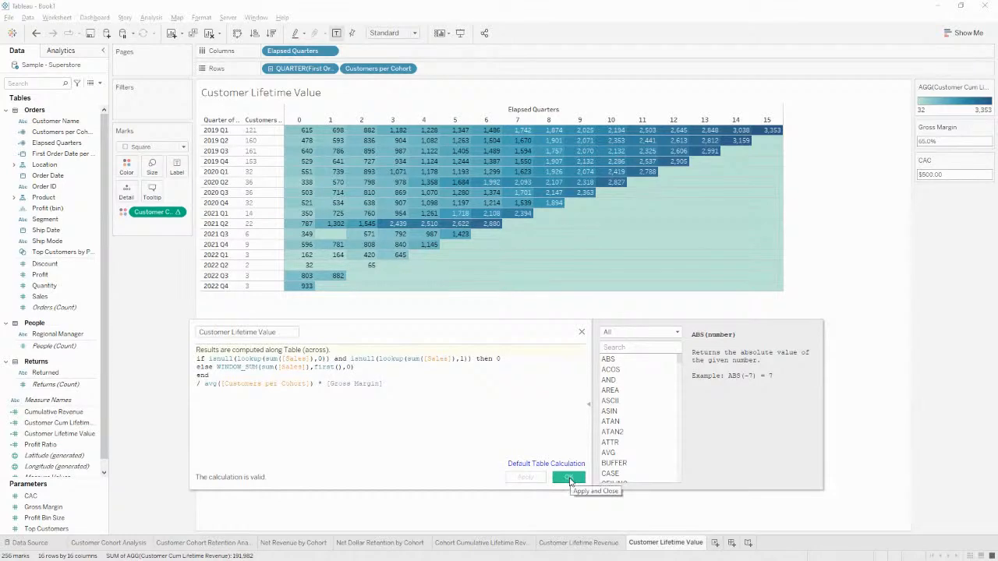
{"action": "left_click", "coordinate": [569, 478]}
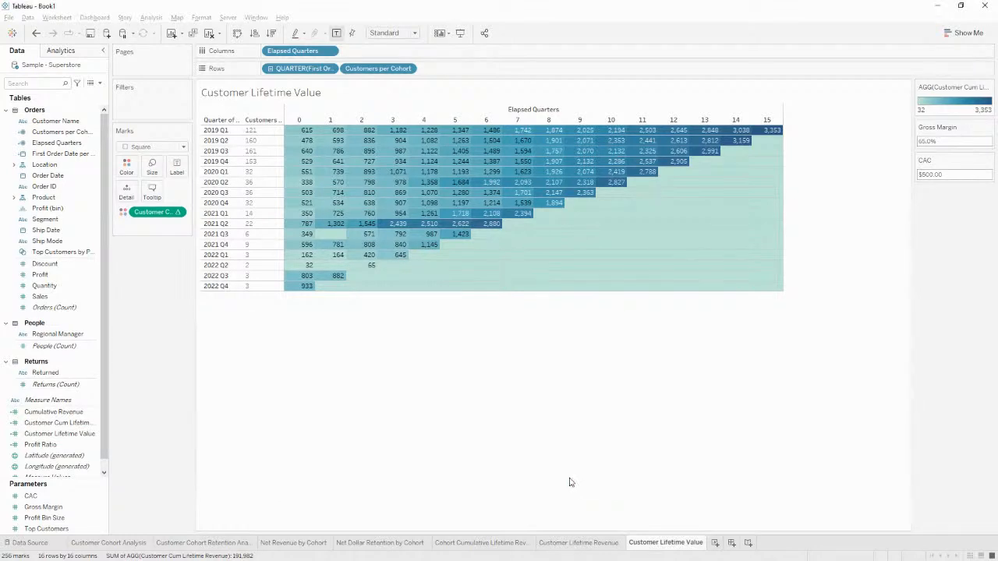
Replace the heatmap's measure with Customer Lifetime Value and compare the result with the Customer Lifetime Revenue sheet
{"action": "left_click_drag", "start_coordinate": [59, 434], "coordinate": [159, 217]}
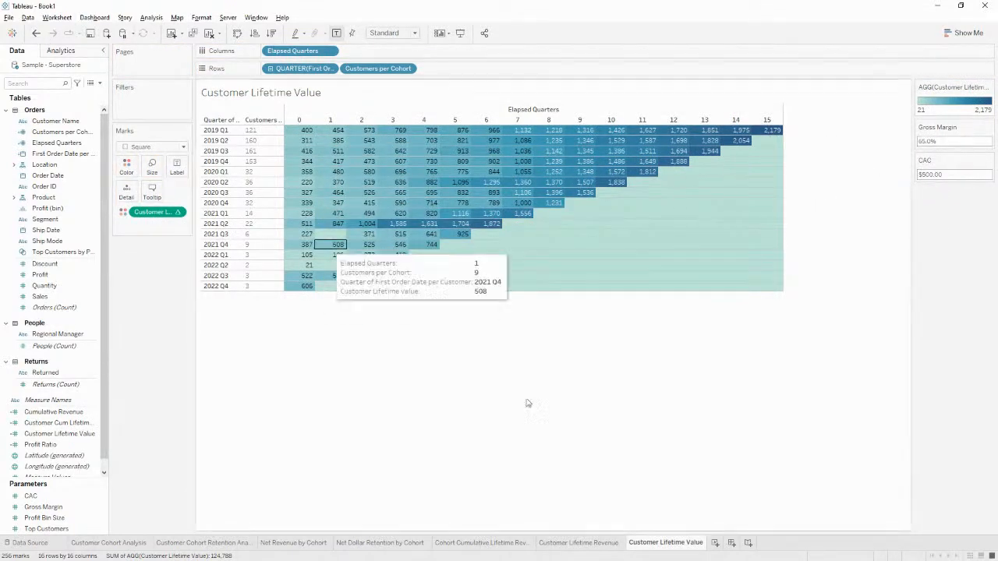
{"action": "left_click", "coordinate": [576, 542]}
{"action": "left_click", "coordinate": [651, 543]}
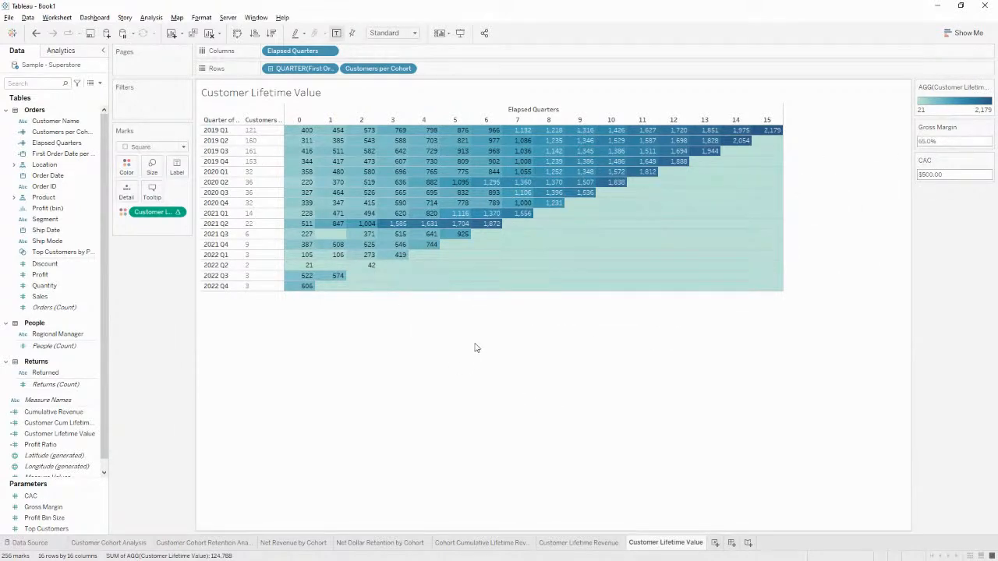
Switch Customer Lifetime Value from color to label and start a calculated field named Profitable Yet?
{"action": "left_click_drag", "start_coordinate": [154, 215], "coordinate": [179, 167]}
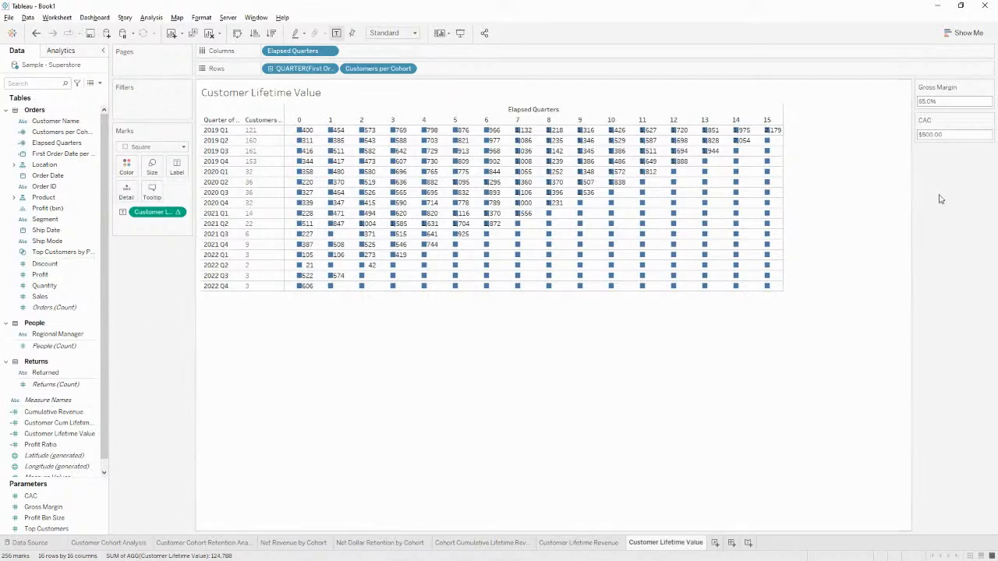
{"action": "left_click", "coordinate": [100, 84]}
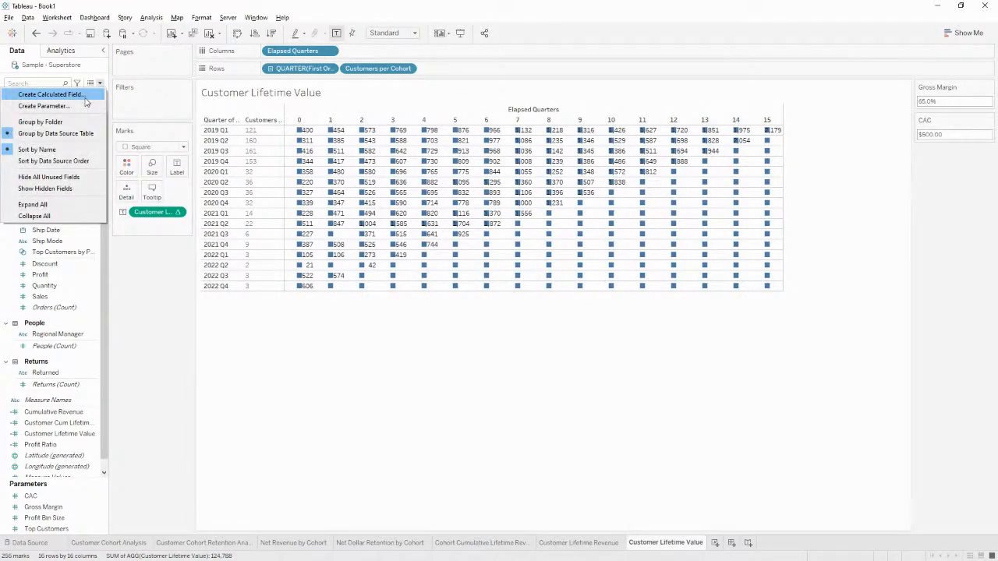
{"action": "left_click", "coordinate": [155, 270]}
{"action": "left_click", "coordinate": [99, 84]}
{"action": "left_click", "coordinate": [43, 91]}
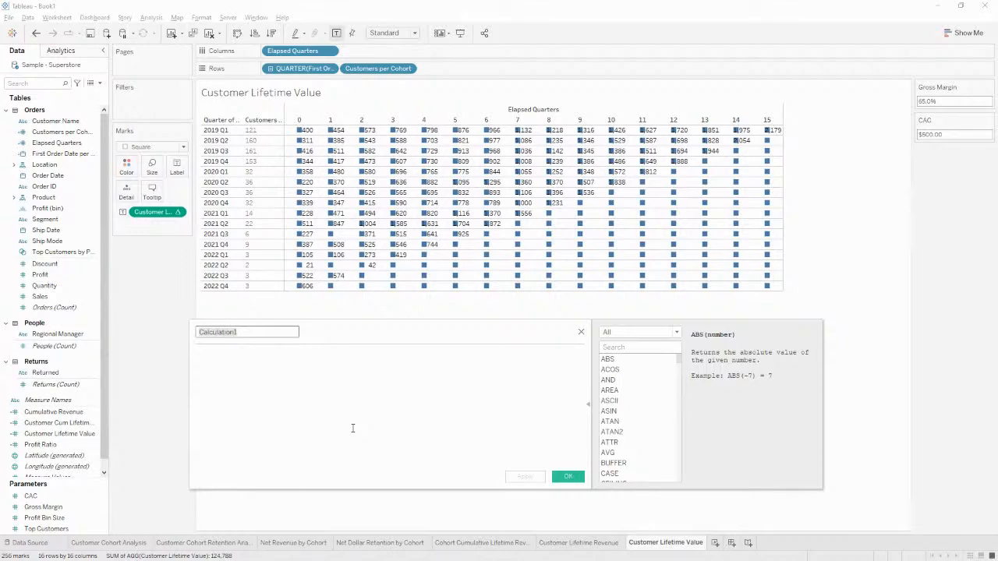
{"action": "type", "text": "H"}
{"action": "left_click", "coordinate": [352, 428]}
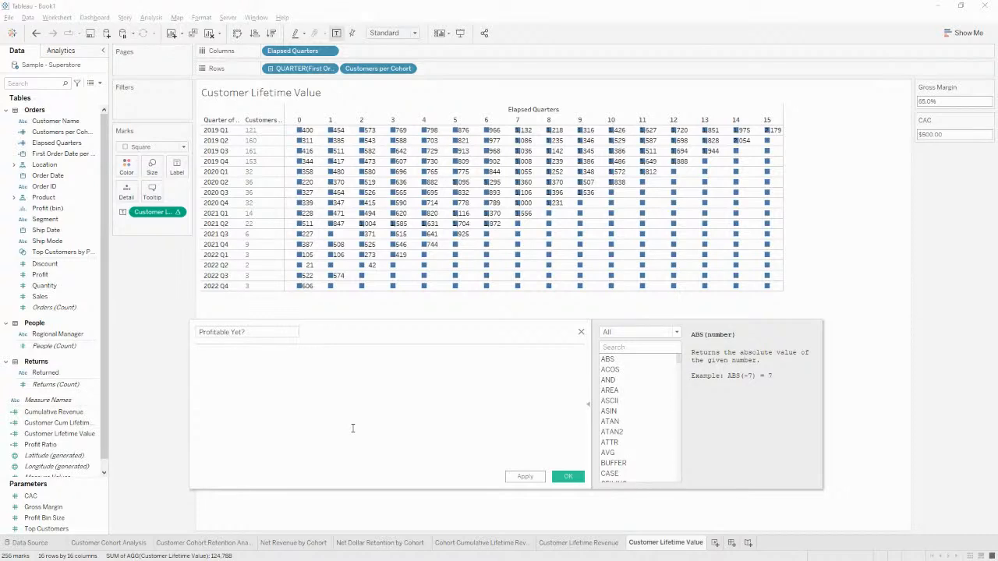
Define Profitable Yet? as [Customer Lifetime Value] >= [CAC] and color the cohort marks by it
{"action": "type", "text": "cus"}
{"action": "key", "text": "Down"}
{"action": "key", "text": "Return"}
{"action": "type", "text": ">= c"}
{"action": "key", "text": "Return"}
{"action": "left_click", "coordinate": [567, 476]}
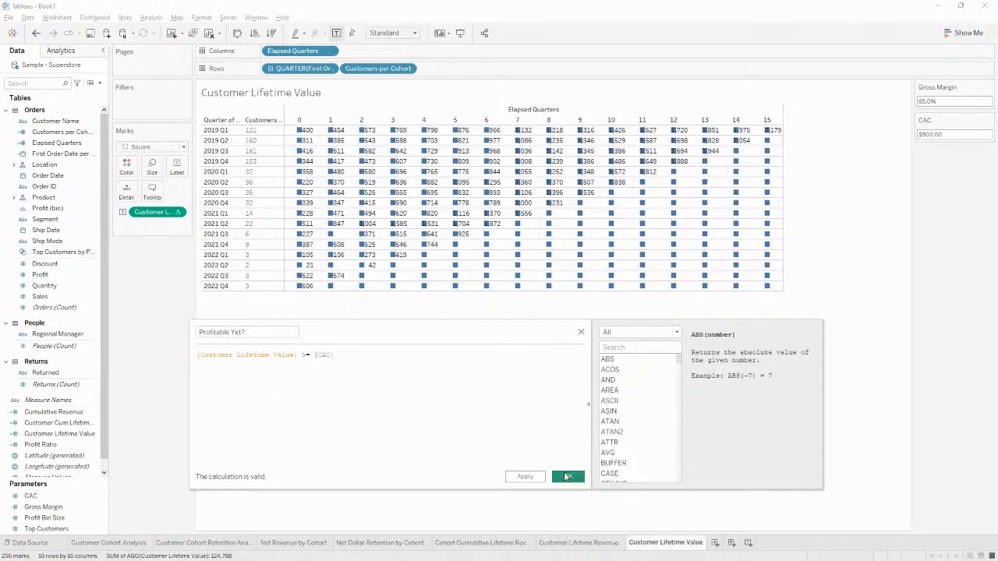
{"action": "left_click_drag", "start_coordinate": [46, 458], "coordinate": [129, 168]}
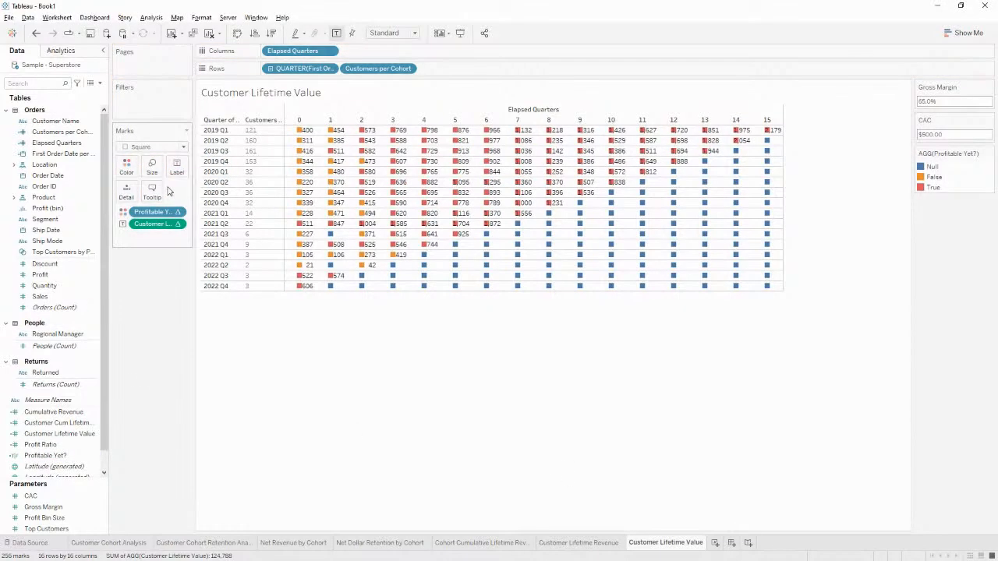
{"action": "left_click", "coordinate": [182, 148]}
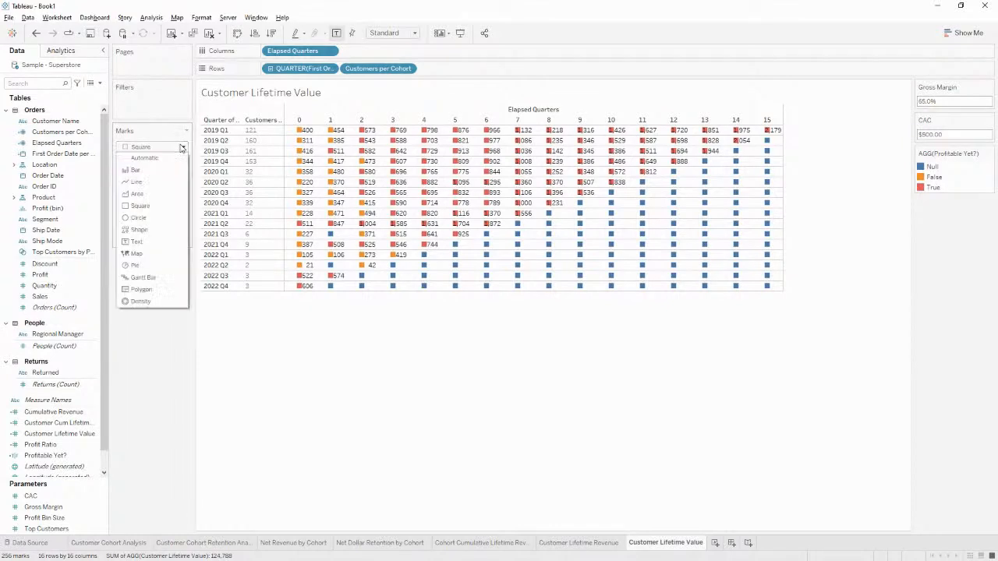
{"action": "left_click", "coordinate": [182, 148]}
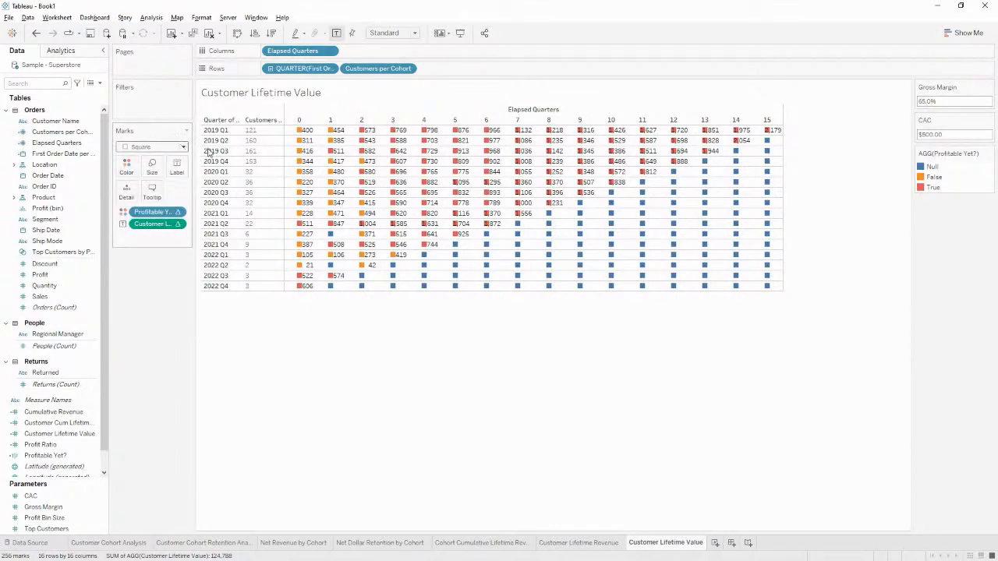
{"action": "right_click", "coordinate": [930, 169]}
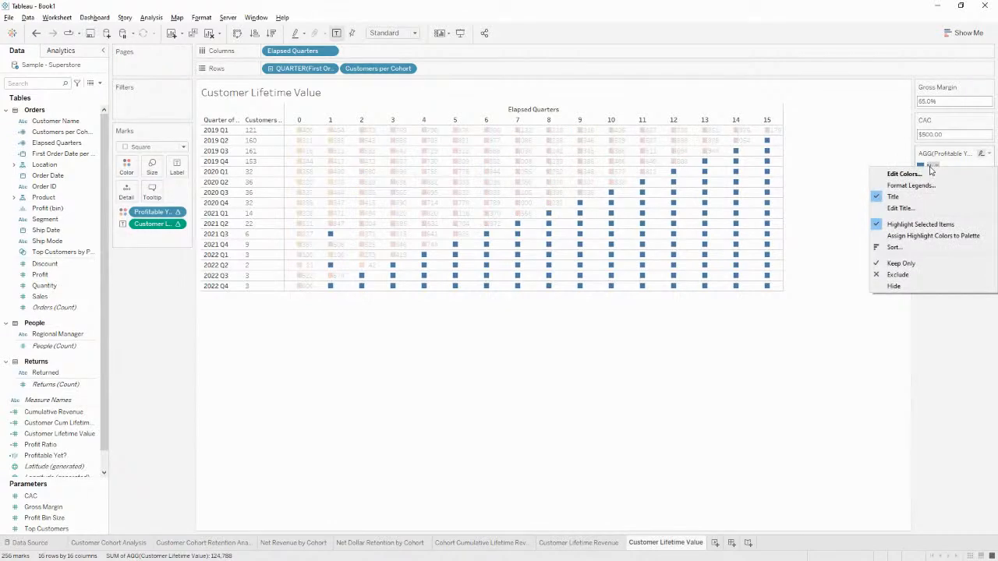
{"action": "left_click", "coordinate": [711, 361]}
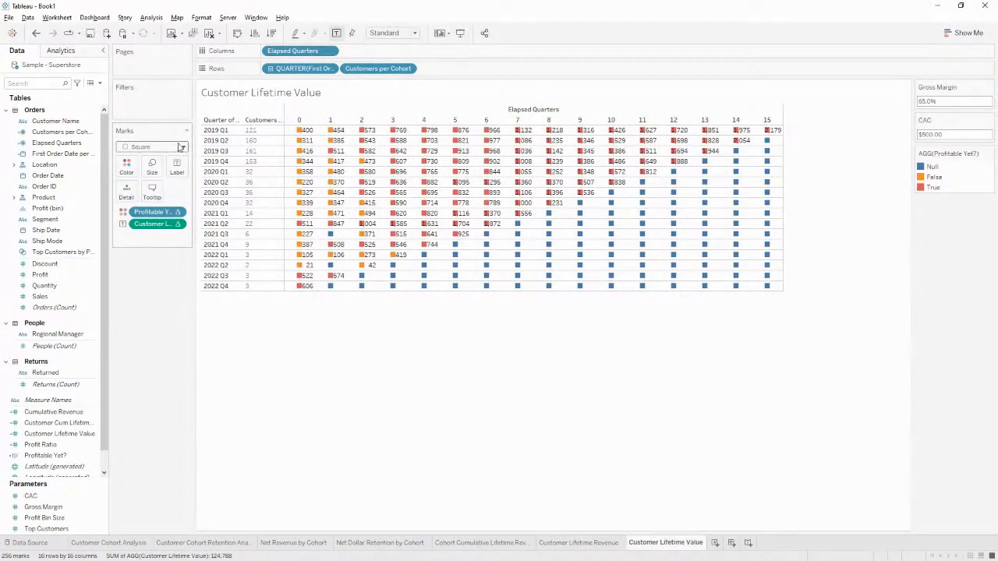
Check the table calculation settings of Profitable Yet? on the marks without changing them
{"action": "right_click", "coordinate": [172, 214]}
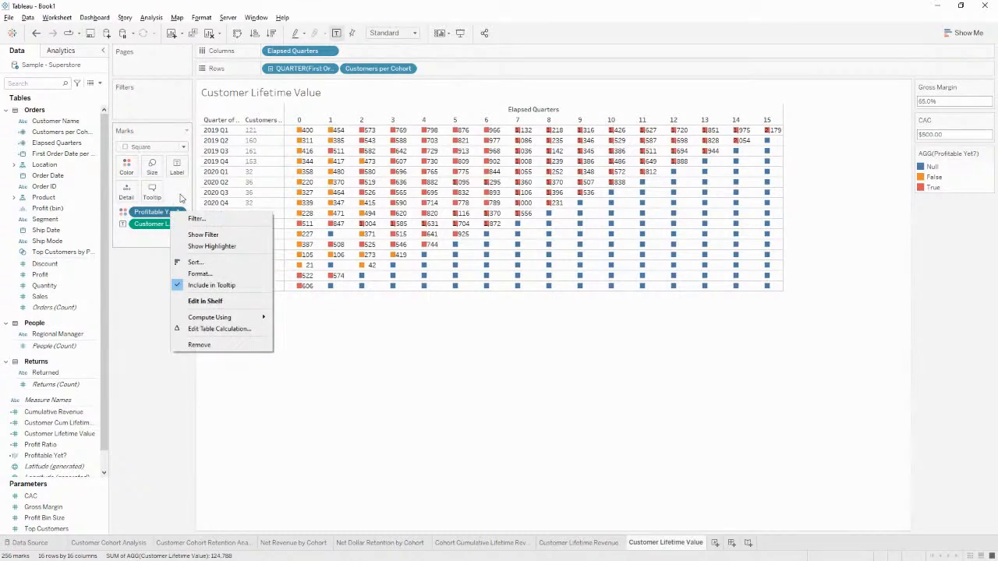
{"action": "mouse_move", "coordinate": [239, 321]}
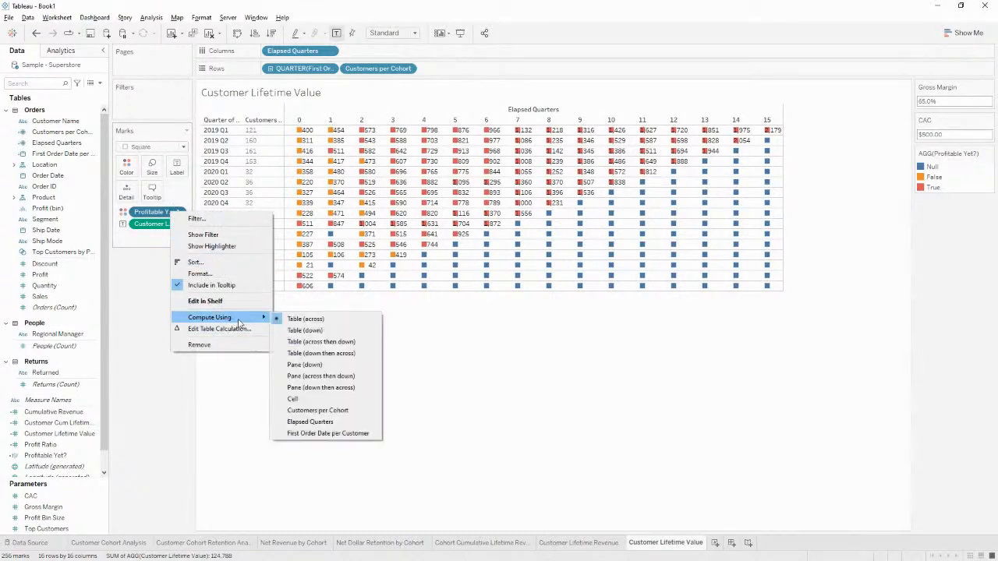
{"action": "left_click", "coordinate": [228, 330]}
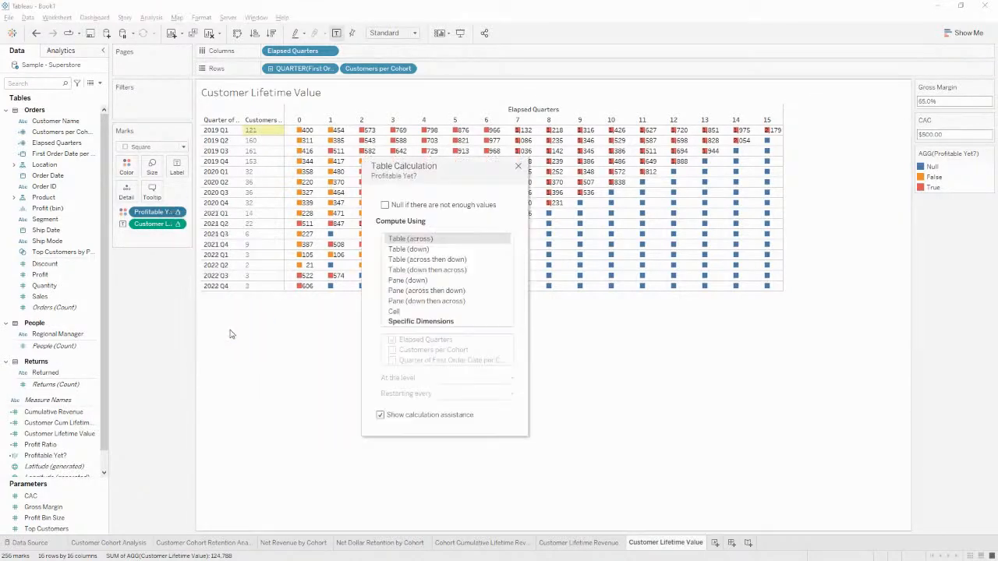
{"action": "left_click", "coordinate": [517, 168]}
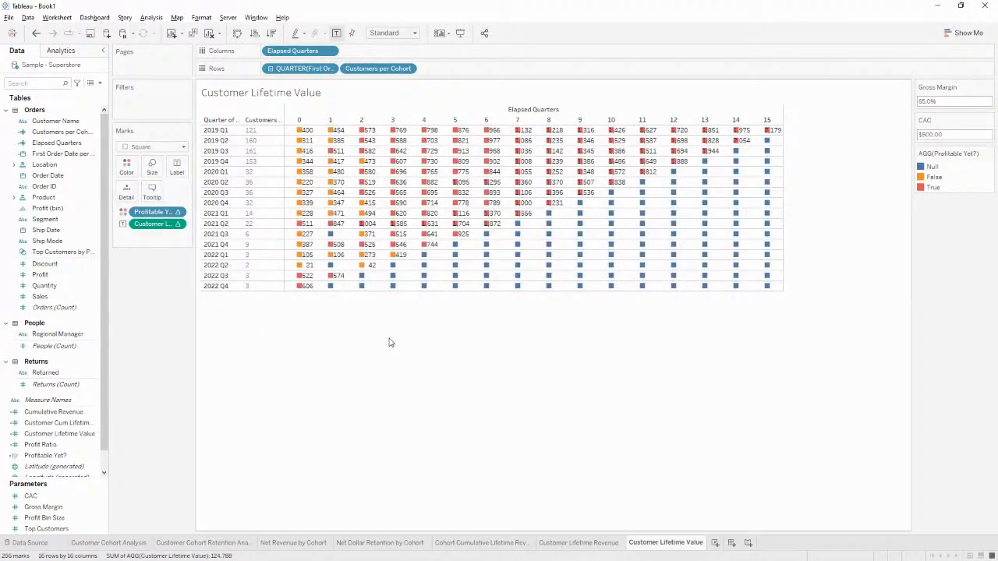
Shrink the square marks to the smallest size and change the mark type to Bar
{"action": "left_click", "coordinate": [152, 166]}
{"action": "left_click_drag", "start_coordinate": [171, 192], "coordinate": [149, 192]}
{"action": "left_click", "coordinate": [156, 265]}
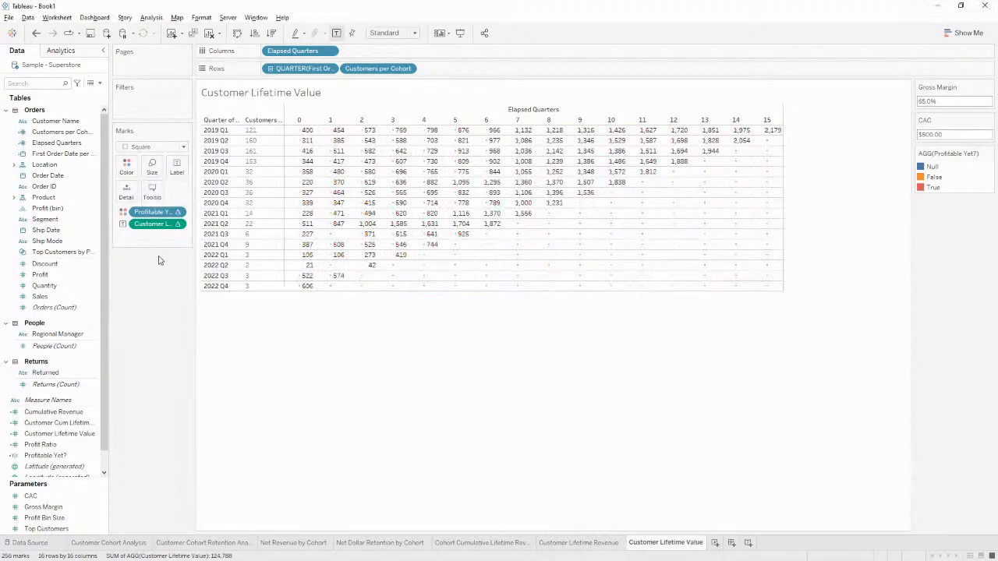
{"action": "left_click", "coordinate": [183, 146]}
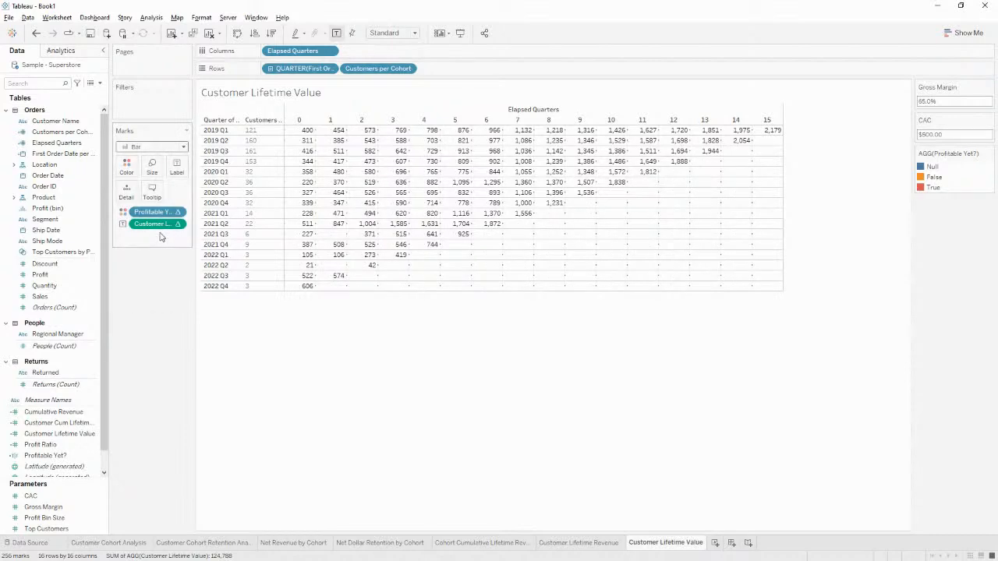
Add an ad-hoc min(1) calculation to the marks, assign it to size, and enlarge the bars to the maximum so they fill the cells
{"action": "double_click", "coordinate": [154, 245]}
{"action": "type", "text": "min(1)"}
{"action": "key", "text": "Return"}
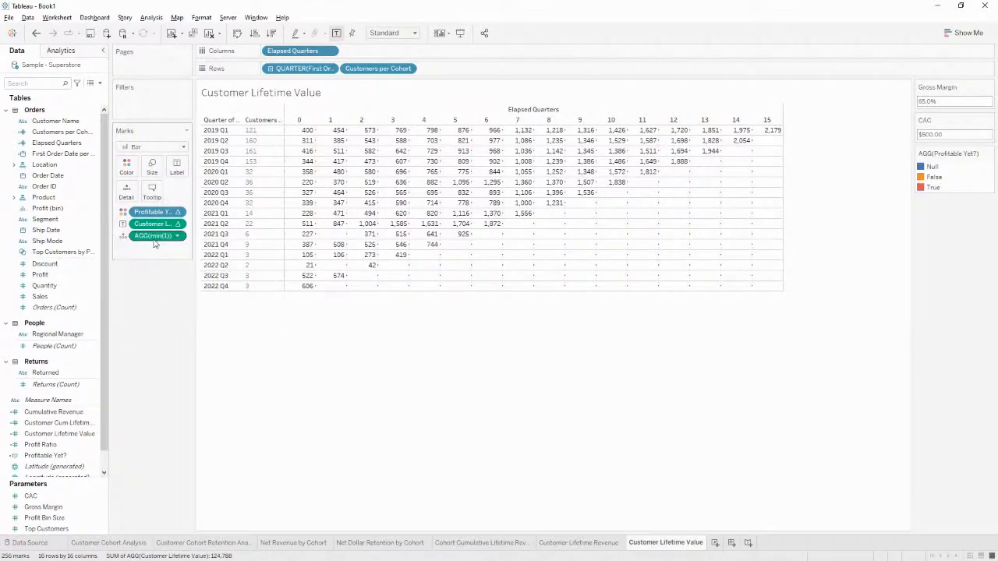
{"action": "left_click_drag", "start_coordinate": [153, 236], "coordinate": [152, 175]}
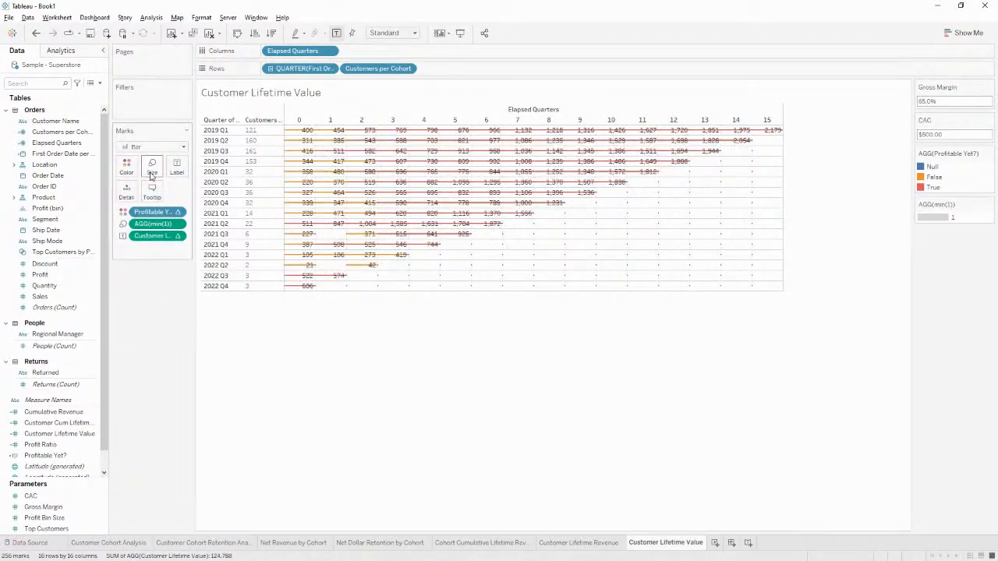
{"action": "left_click", "coordinate": [158, 172]}
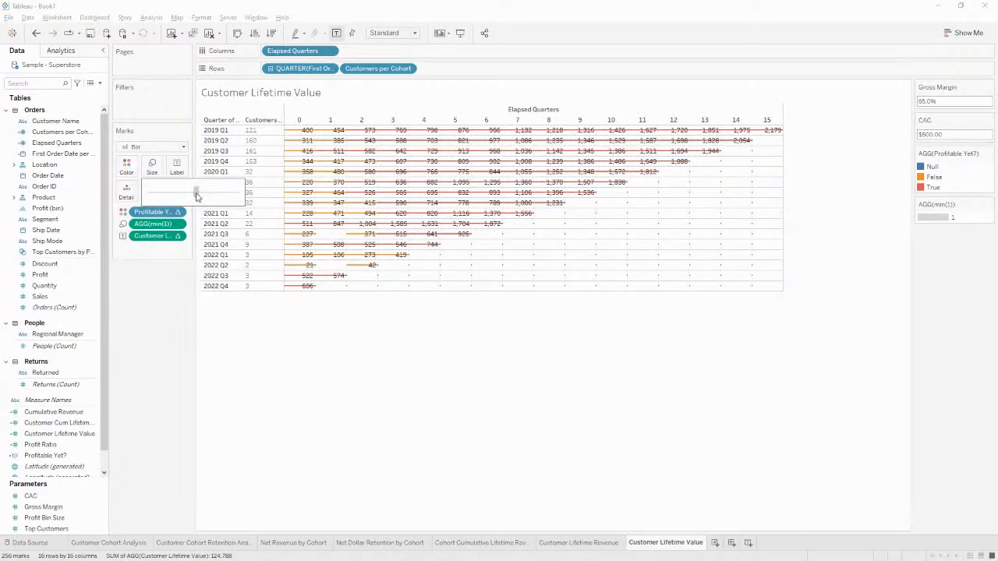
{"action": "left_click_drag", "start_coordinate": [251, 198], "coordinate": [253, 201]}
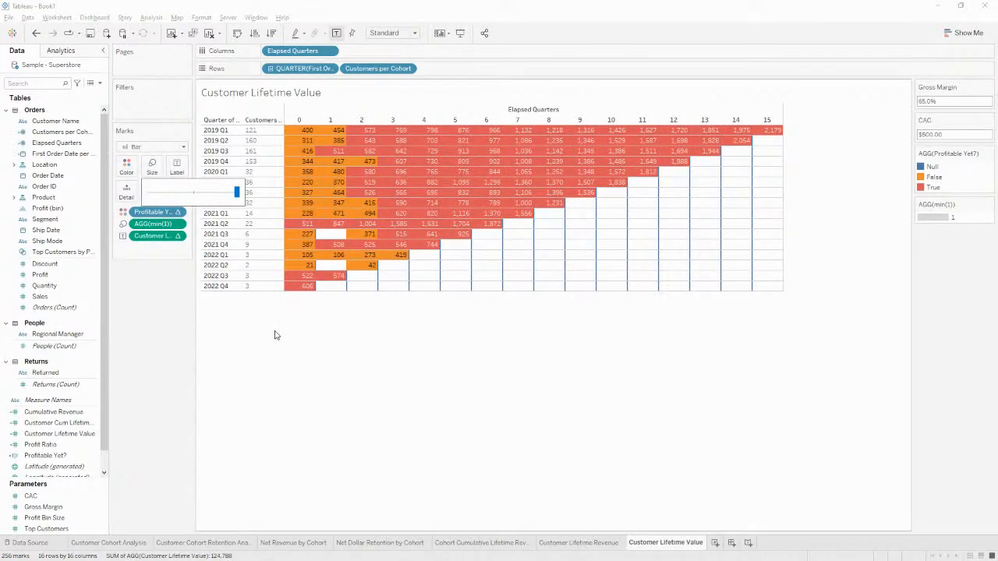
{"action": "left_click", "coordinate": [278, 333]}
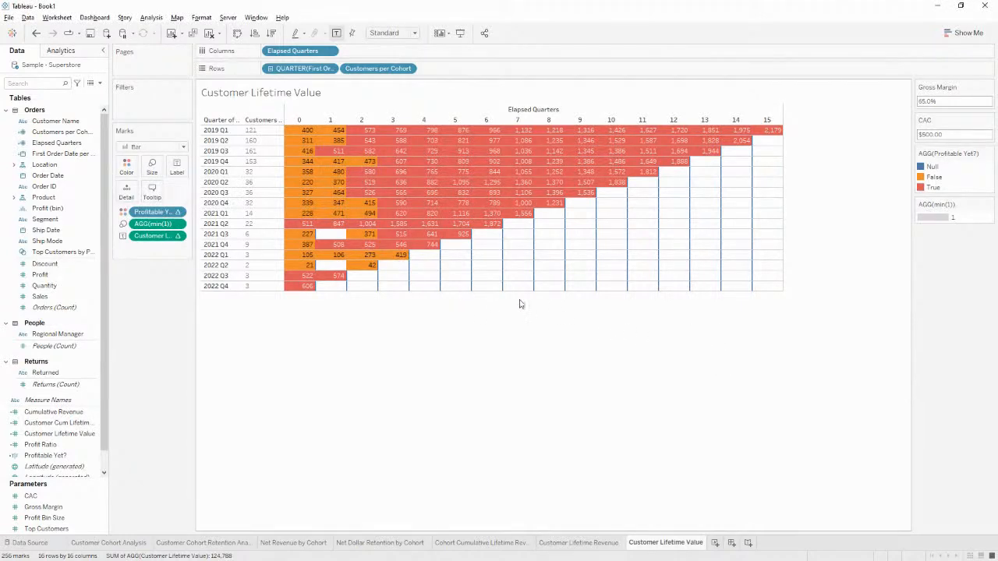
Recolor Profitable Yet? with blue for True, red for False and gray for Null, and apply the colors
{"action": "mouse_move", "coordinate": [335, 154]}
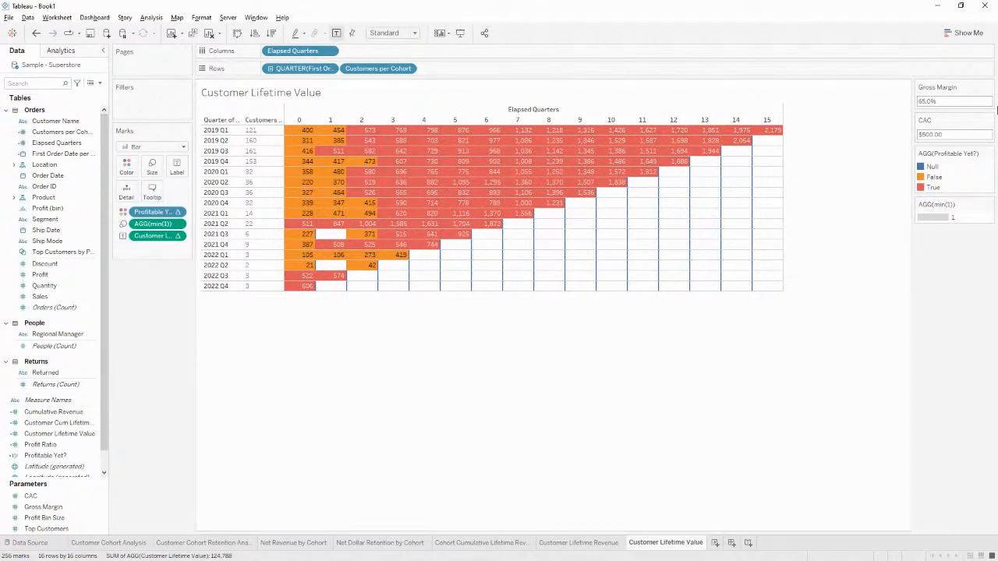
{"action": "left_click", "coordinate": [934, 177]}
{"action": "double_click", "coordinate": [934, 177]}
{"action": "left_click", "coordinate": [517, 220]}
{"action": "left_click", "coordinate": [379, 217]}
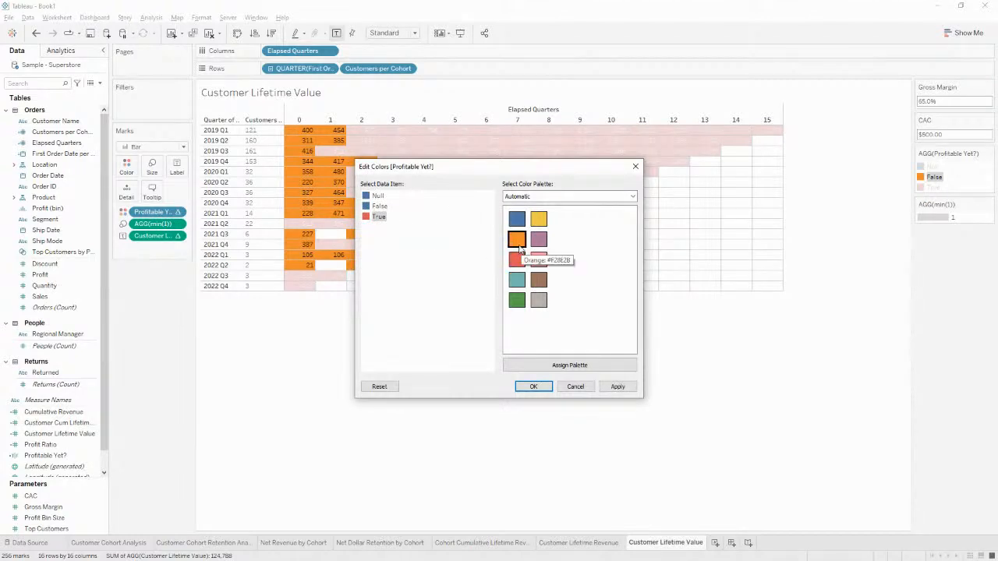
{"action": "left_click", "coordinate": [385, 207]}
{"action": "left_click", "coordinate": [379, 197]}
{"action": "left_click", "coordinate": [539, 300]}
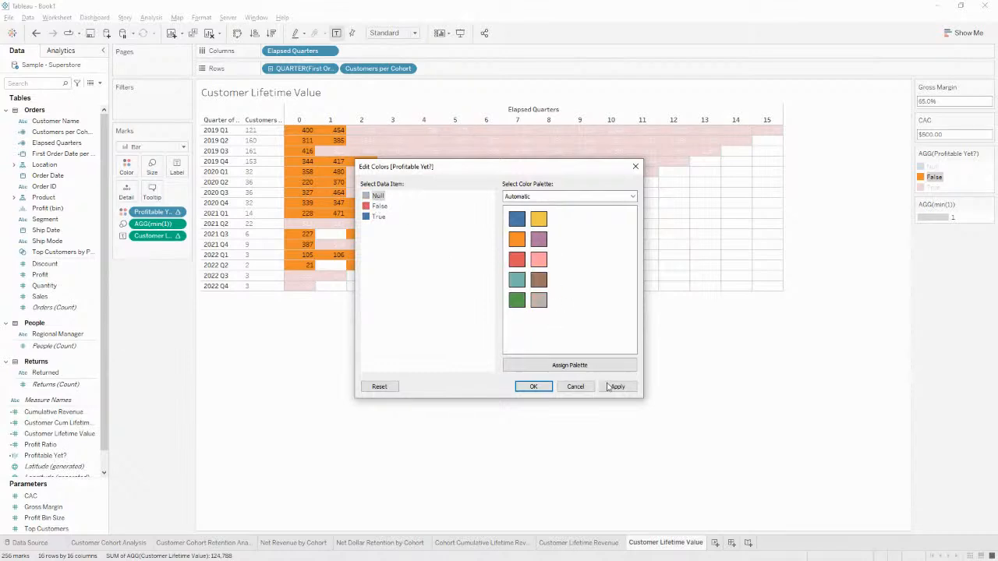
{"action": "left_click", "coordinate": [617, 386]}
{"action": "left_click", "coordinate": [542, 388]}
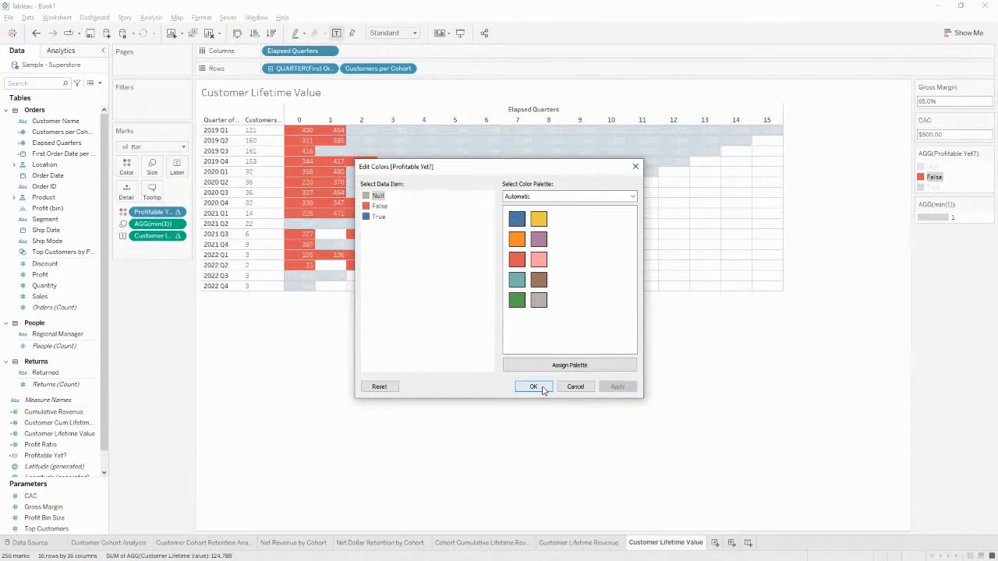